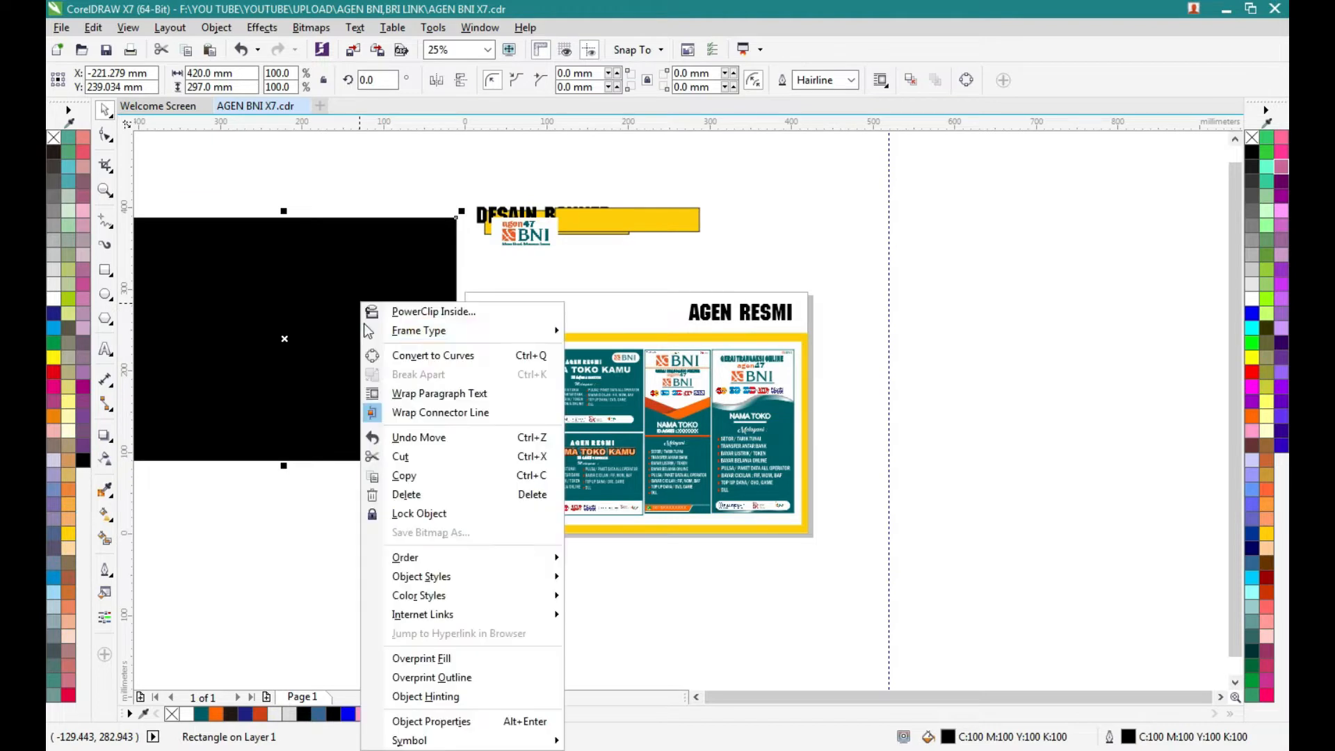
- Remove the black rectangle beside the page and delete the heading texts, yellow bar and agen47 BNI logo above the banner layout
{"action": "left_click", "coordinate": [413, 461]}
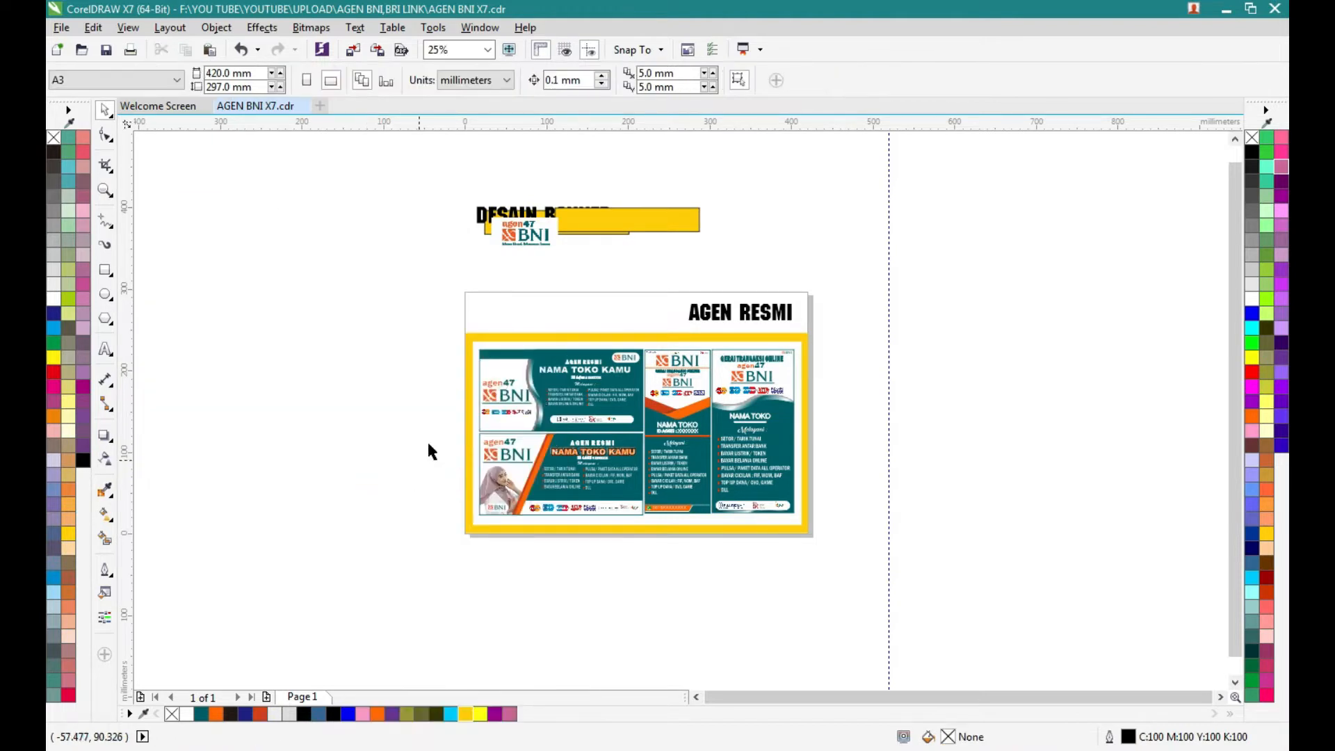
{"action": "left_click_drag", "start_coordinate": [411, 185], "coordinate": [826, 339]}
{"action": "right_click", "coordinate": [608, 223]}
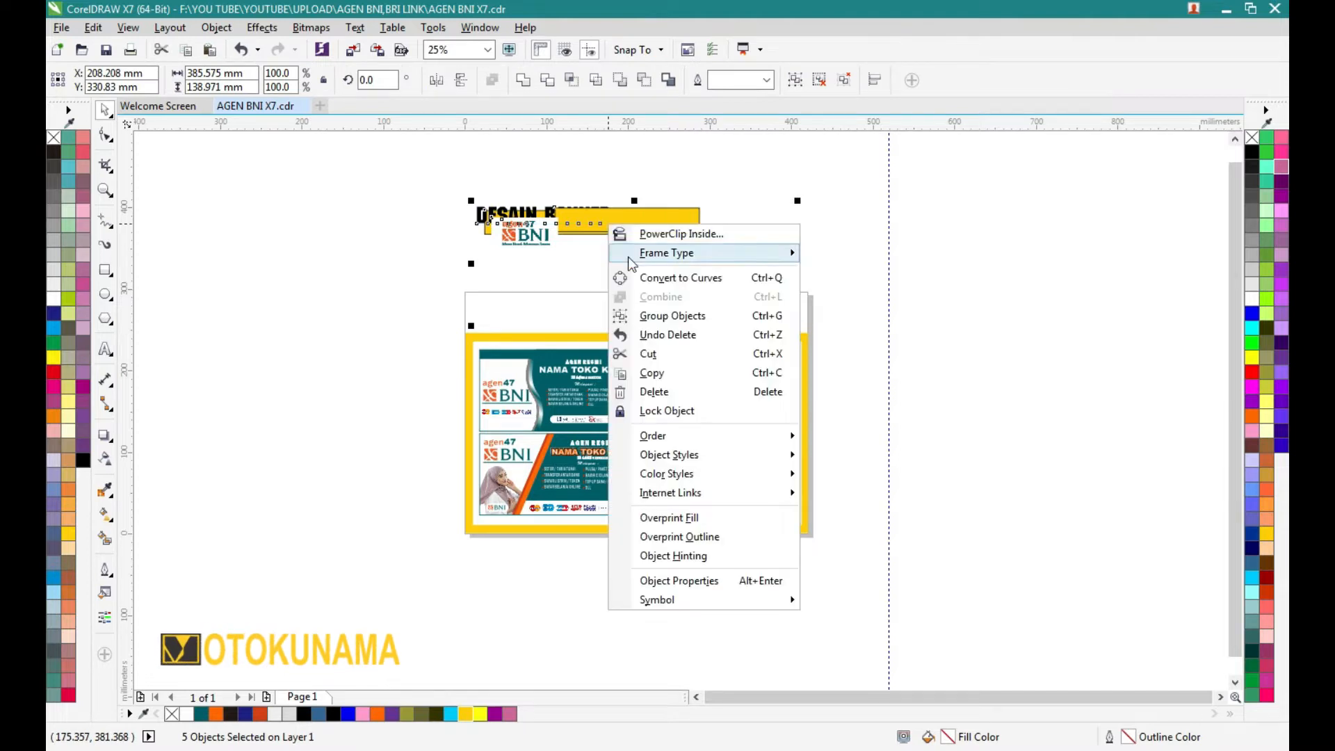
{"action": "left_click", "coordinate": [664, 388]}
- Move the banner layout group up and partly off the page, then ungroup it and delete its yellow background rectangle
{"action": "left_click_drag", "start_coordinate": [647, 334], "coordinate": [541, 226]}
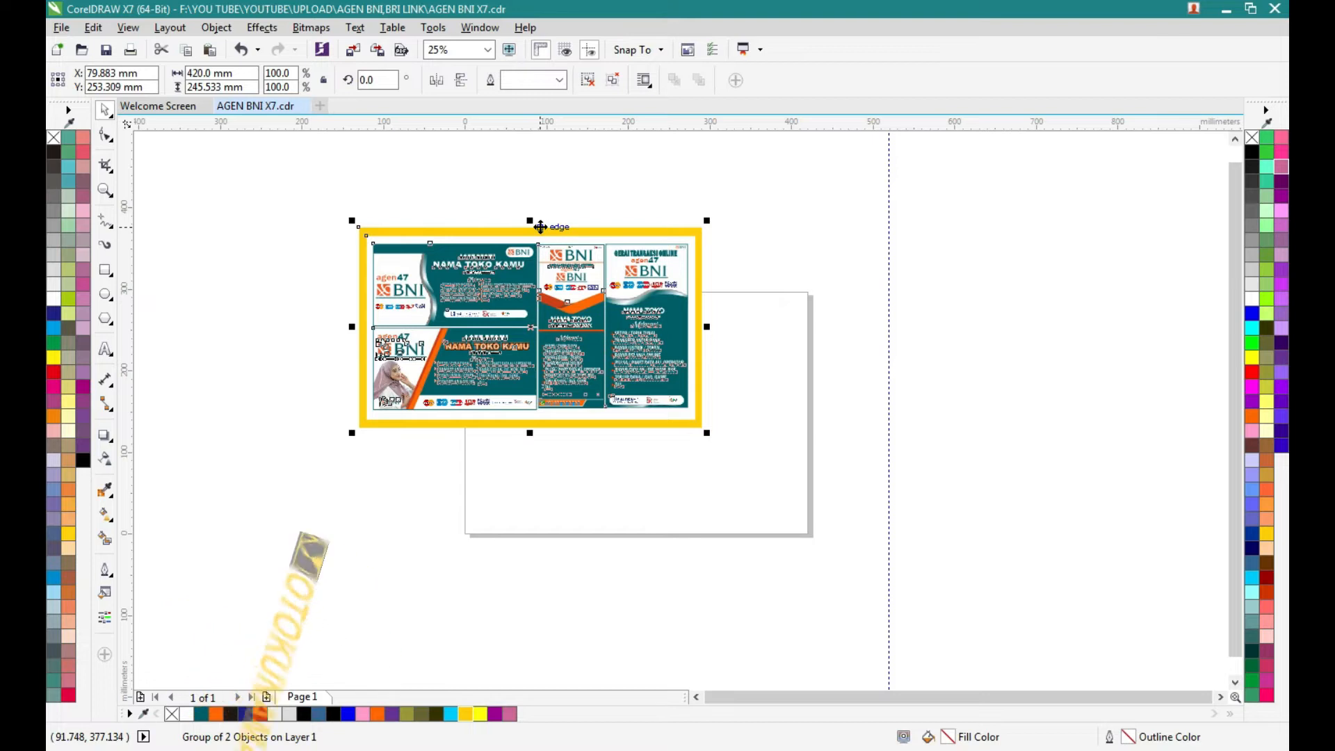
{"action": "left_click", "coordinate": [586, 80]}
{"action": "left_click", "coordinate": [581, 171]}
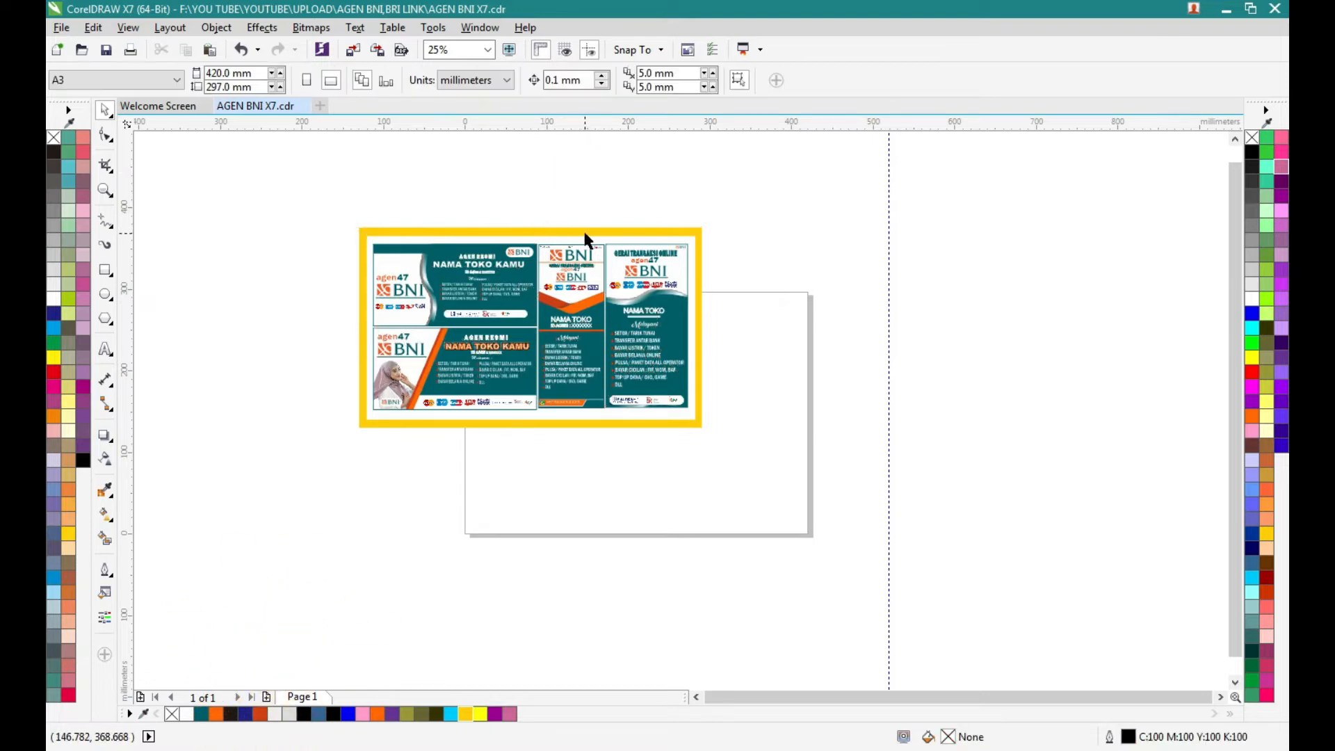
{"action": "left_click", "coordinate": [585, 229]}
{"action": "right_click", "coordinate": [585, 229]}
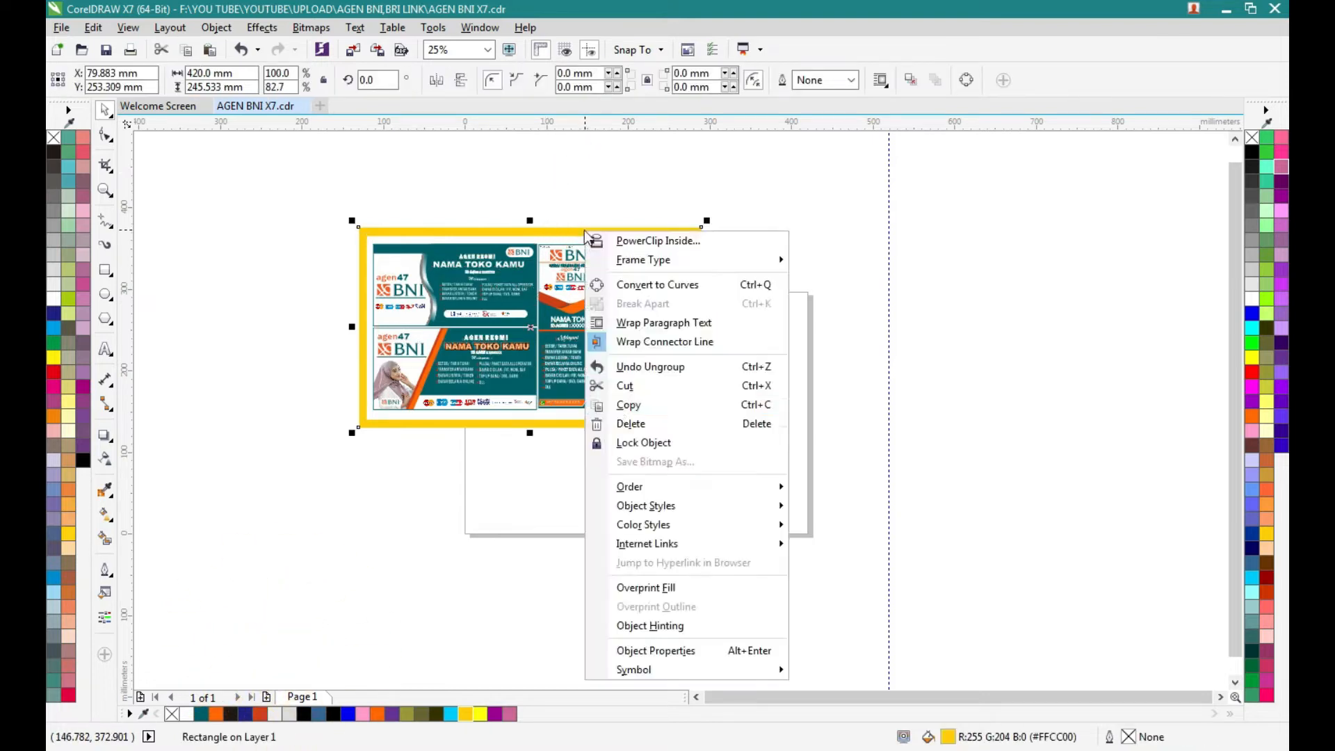
{"action": "left_click", "coordinate": [629, 424]}
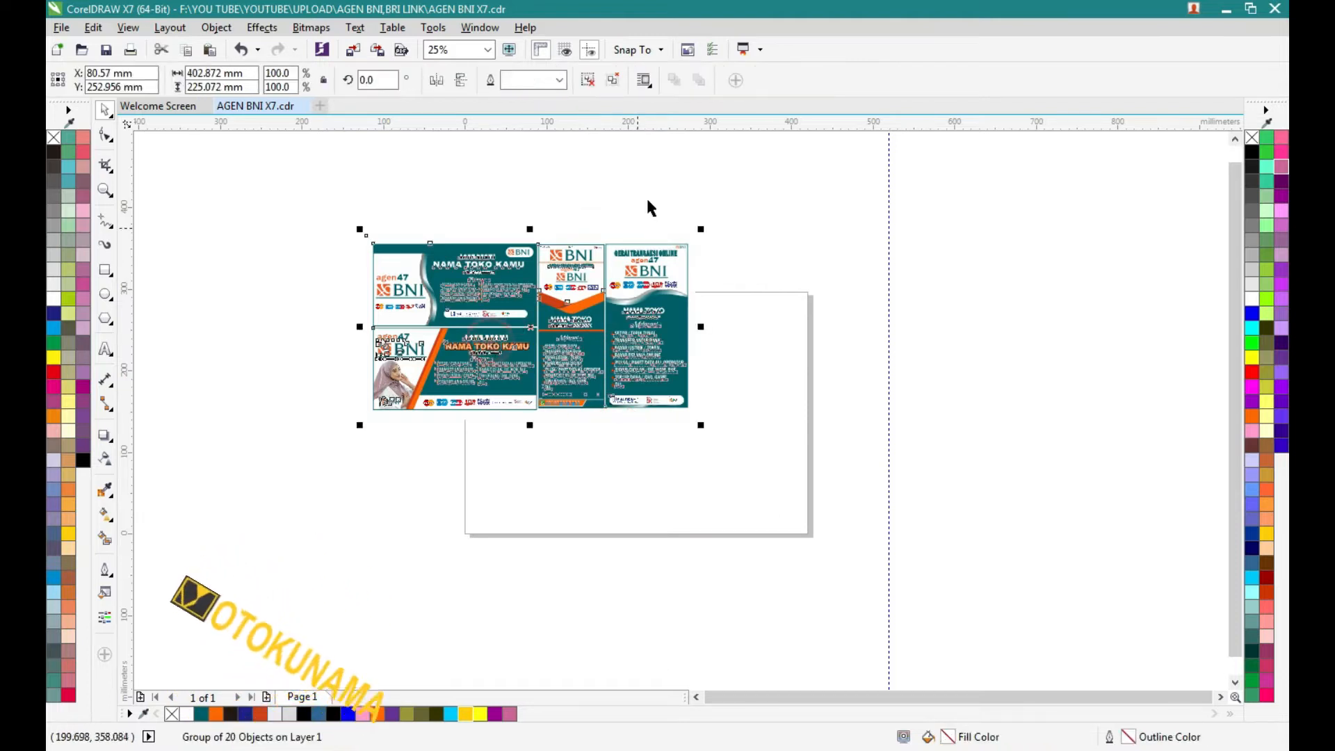
- Ungroup the remaining nested banner groups so their elements can be selected separately
{"action": "left_click", "coordinate": [588, 81]}
{"action": "left_click", "coordinate": [586, 185]}
{"action": "left_click", "coordinate": [487, 273]}
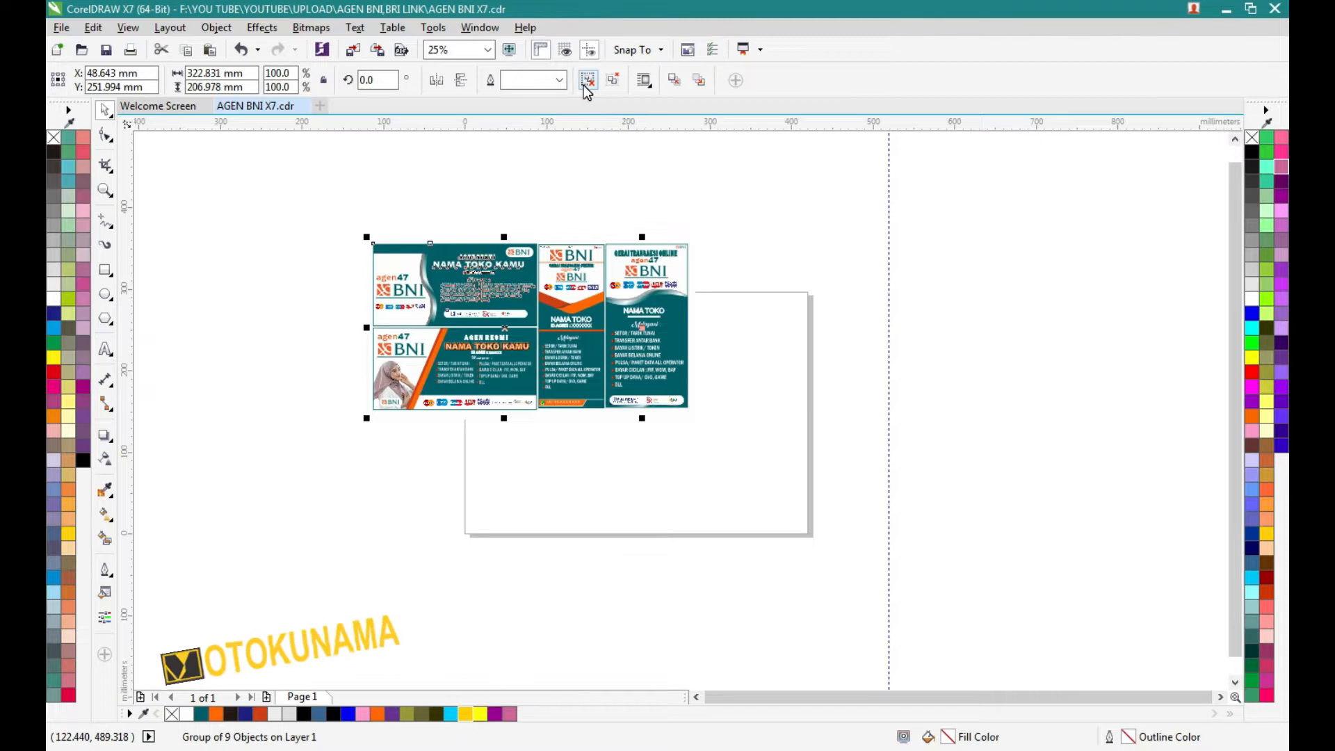
{"action": "left_click", "coordinate": [584, 83]}
{"action": "left_click", "coordinate": [569, 196]}
{"action": "left_click", "coordinate": [490, 258]}
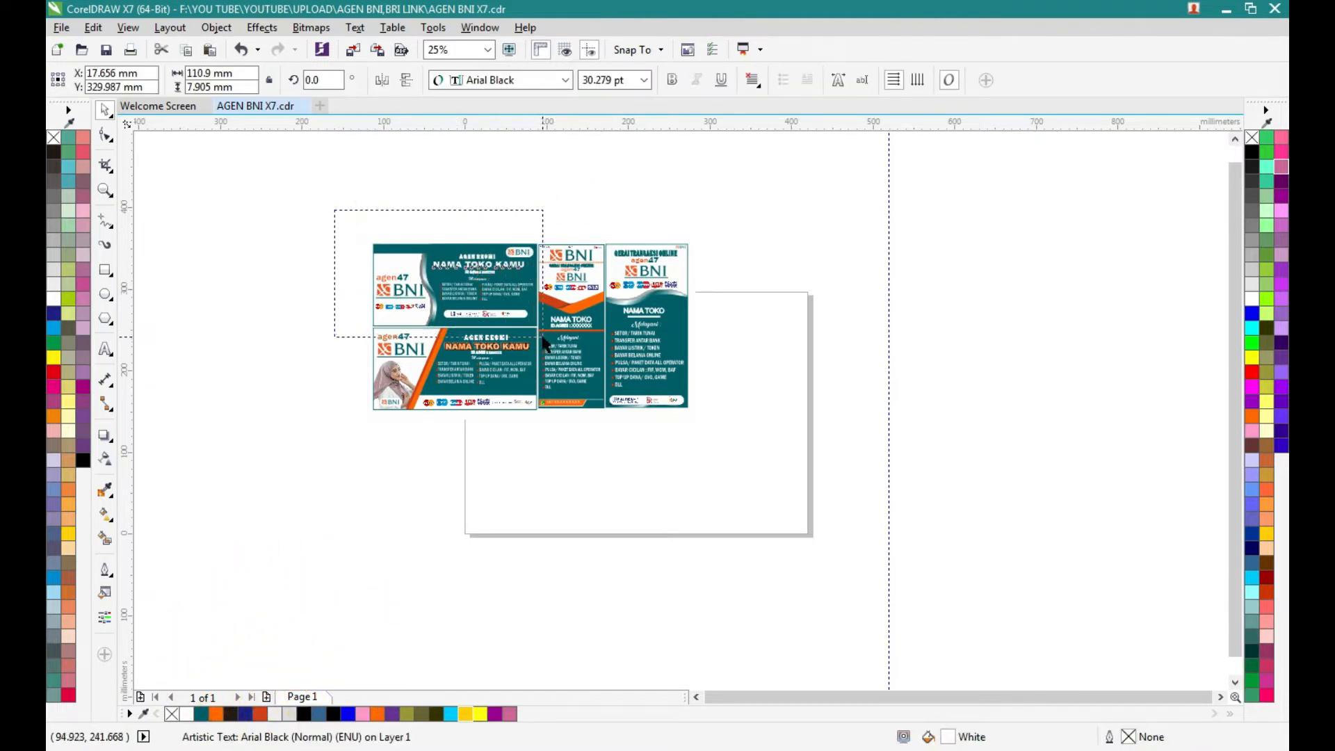
- Move the horizontal banner with the silver wave to the empty area right of the page and group its elements
{"action": "left_click", "coordinate": [472, 287]}
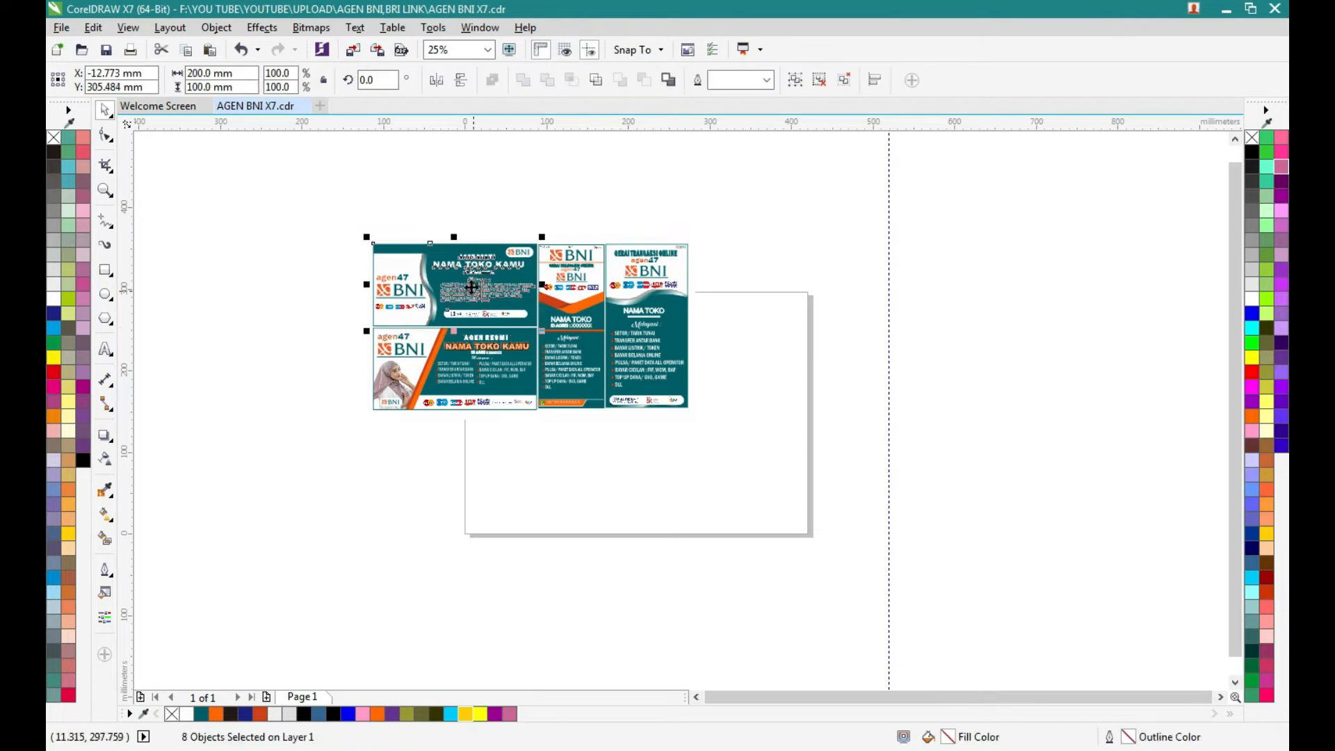
{"action": "left_click_drag", "start_coordinate": [809, 274], "coordinate": [989, 413]}
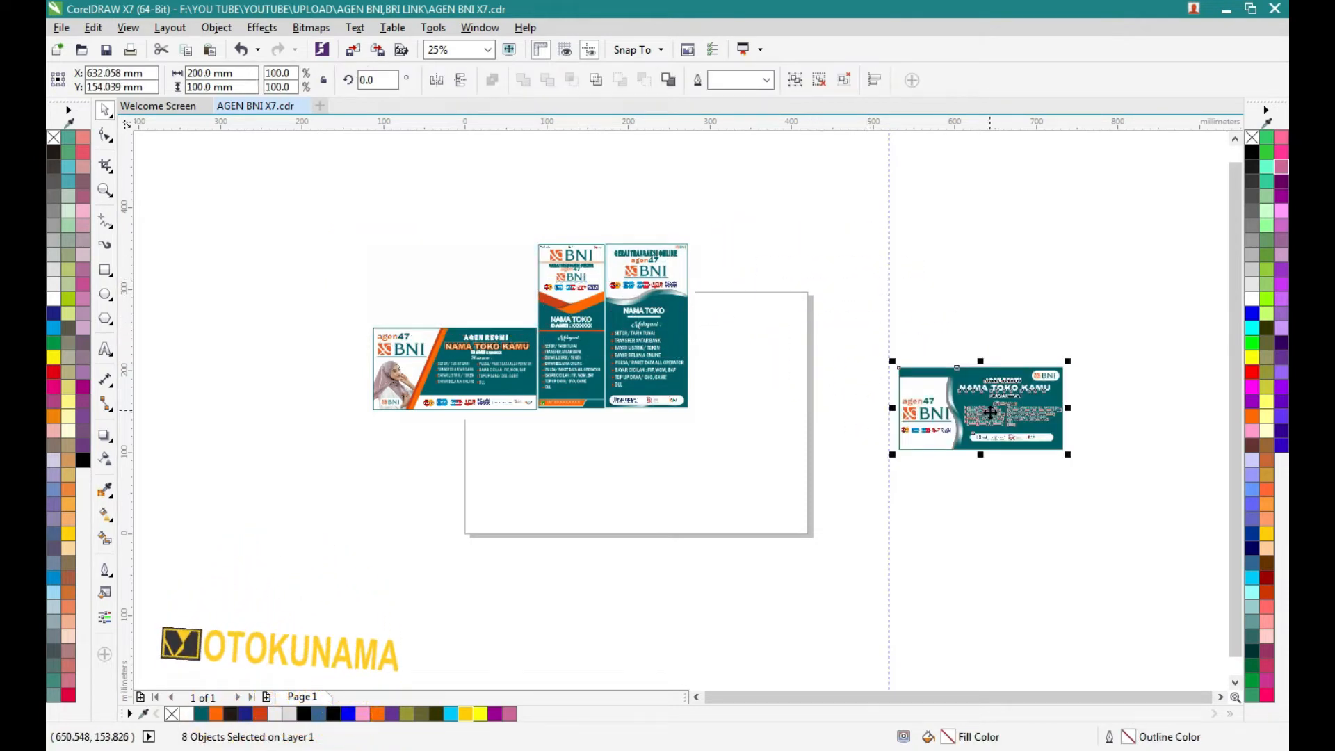
{"action": "left_click", "coordinate": [960, 513]}
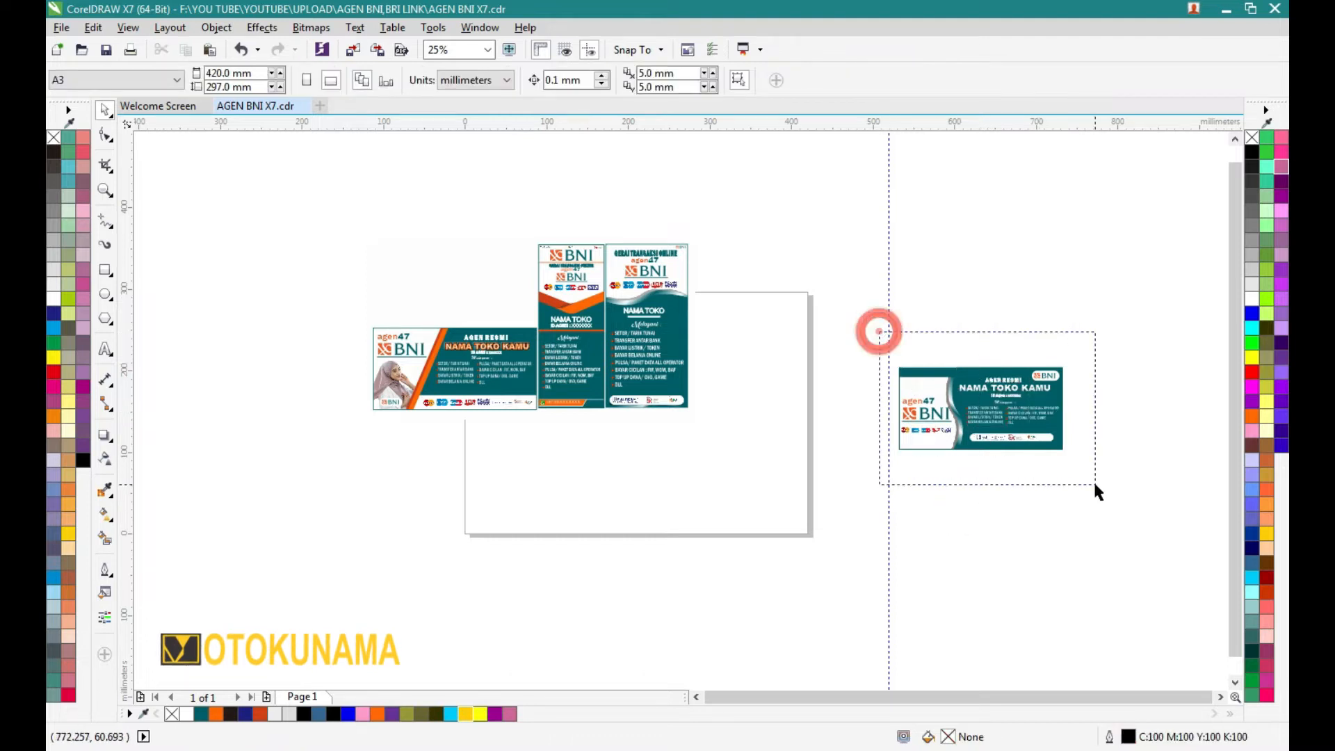
{"action": "left_click_drag", "start_coordinate": [1094, 485], "coordinate": [1095, 484]}
{"action": "left_click", "coordinate": [794, 82]}
- Group the elements of each of the three remaining banners and move each one to the area right of the page
{"action": "left_click_drag", "start_coordinate": [346, 276], "coordinate": [539, 454]}
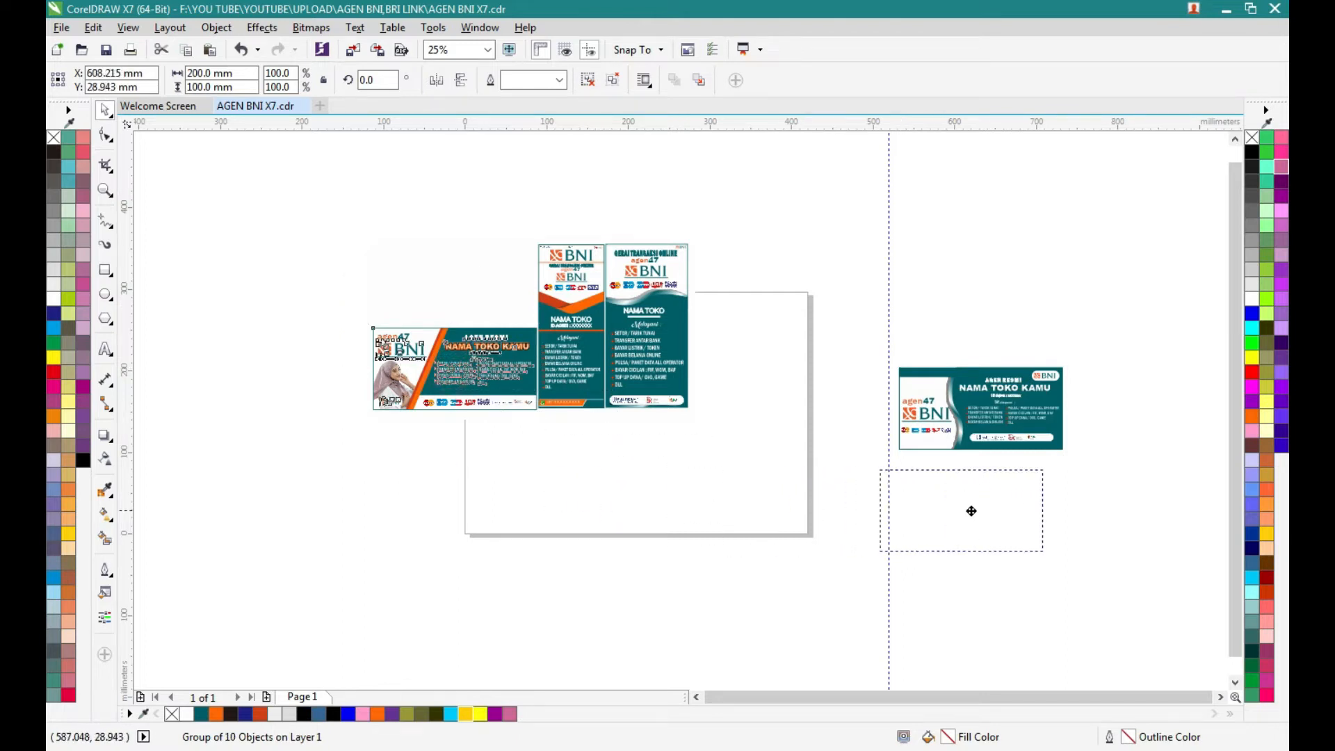
{"action": "left_click_drag", "start_coordinate": [979, 510], "coordinate": [979, 510]}
{"action": "left_click_drag", "start_coordinate": [530, 261], "coordinate": [610, 456]}
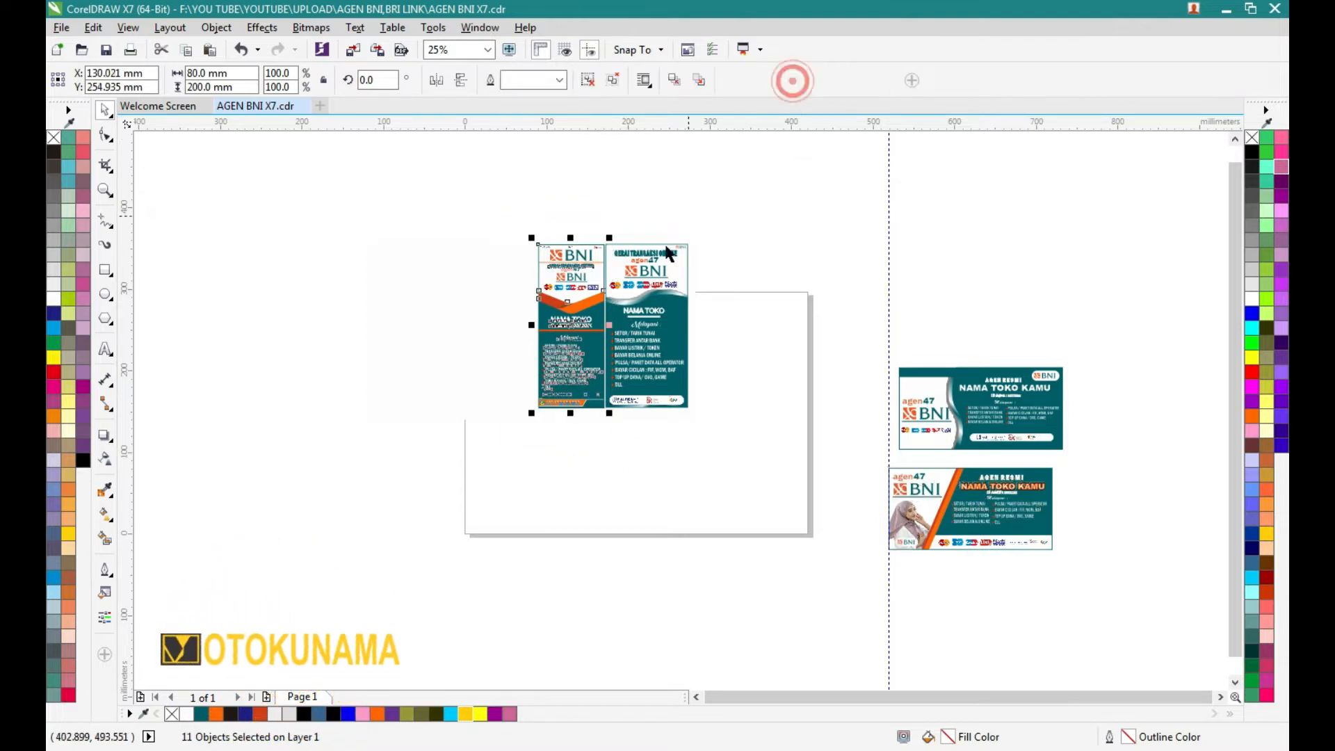
{"action": "left_click_drag", "start_coordinate": [569, 347], "coordinate": [1143, 452]}
{"action": "left_click_drag", "start_coordinate": [586, 209], "coordinate": [730, 459]}
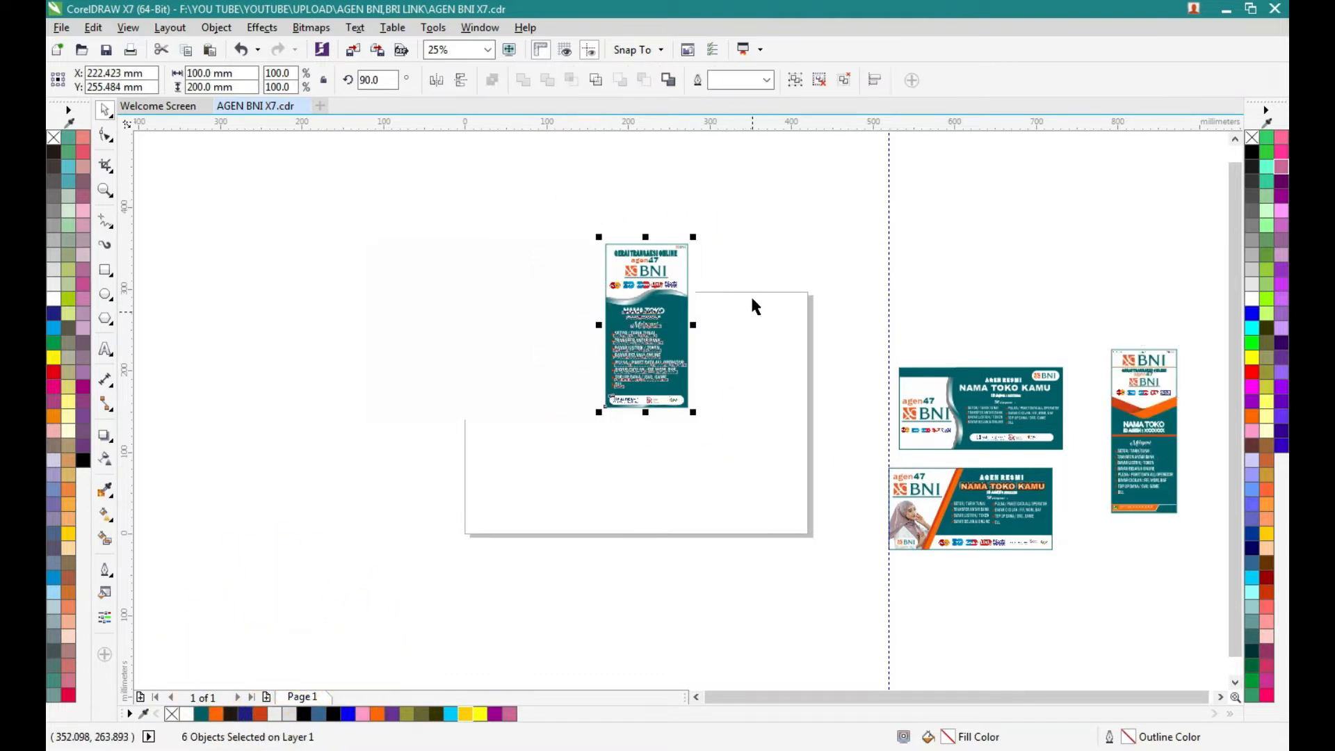
{"action": "left_click", "coordinate": [794, 81]}
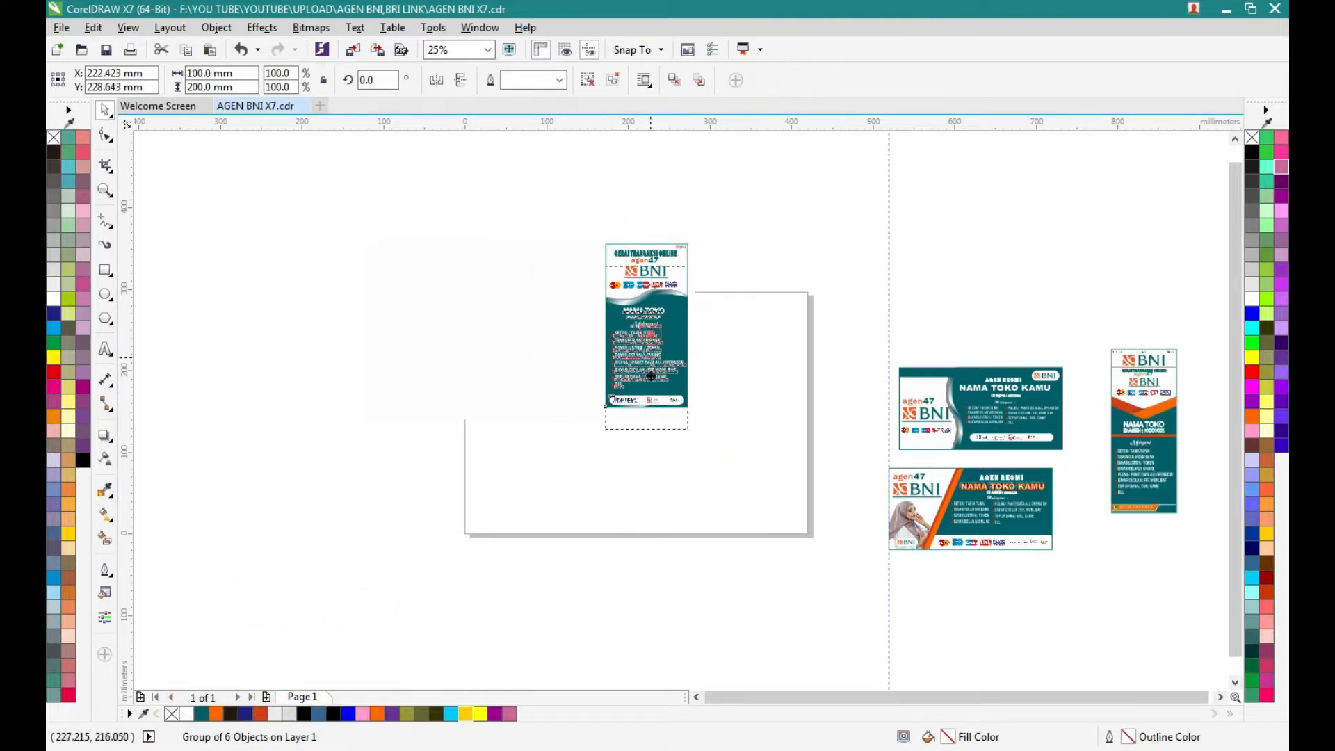
{"action": "left_click_drag", "start_coordinate": [1001, 309], "coordinate": [1001, 291]}
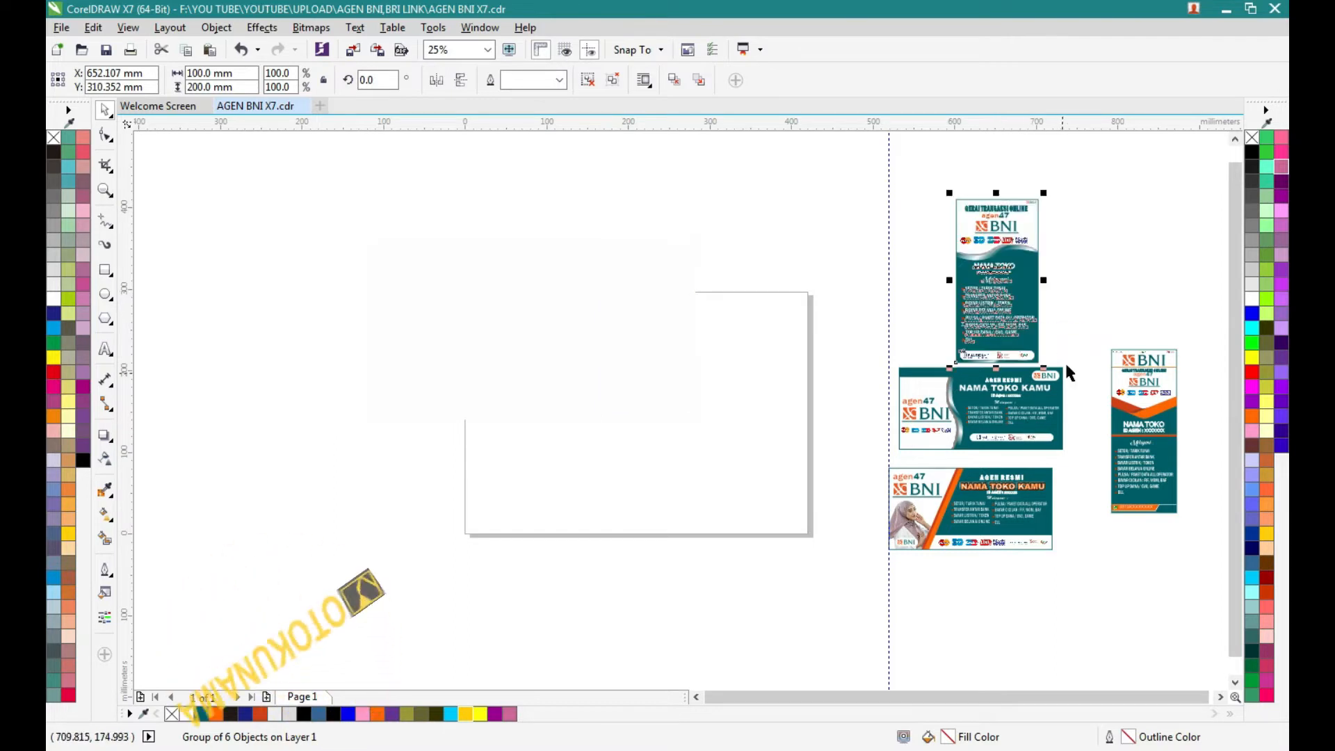
- Examine the separated banner designs up close
{"action": "scroll", "coordinate": [1057, 253], "scroll_direction": "up", "scroll_amount": 1}
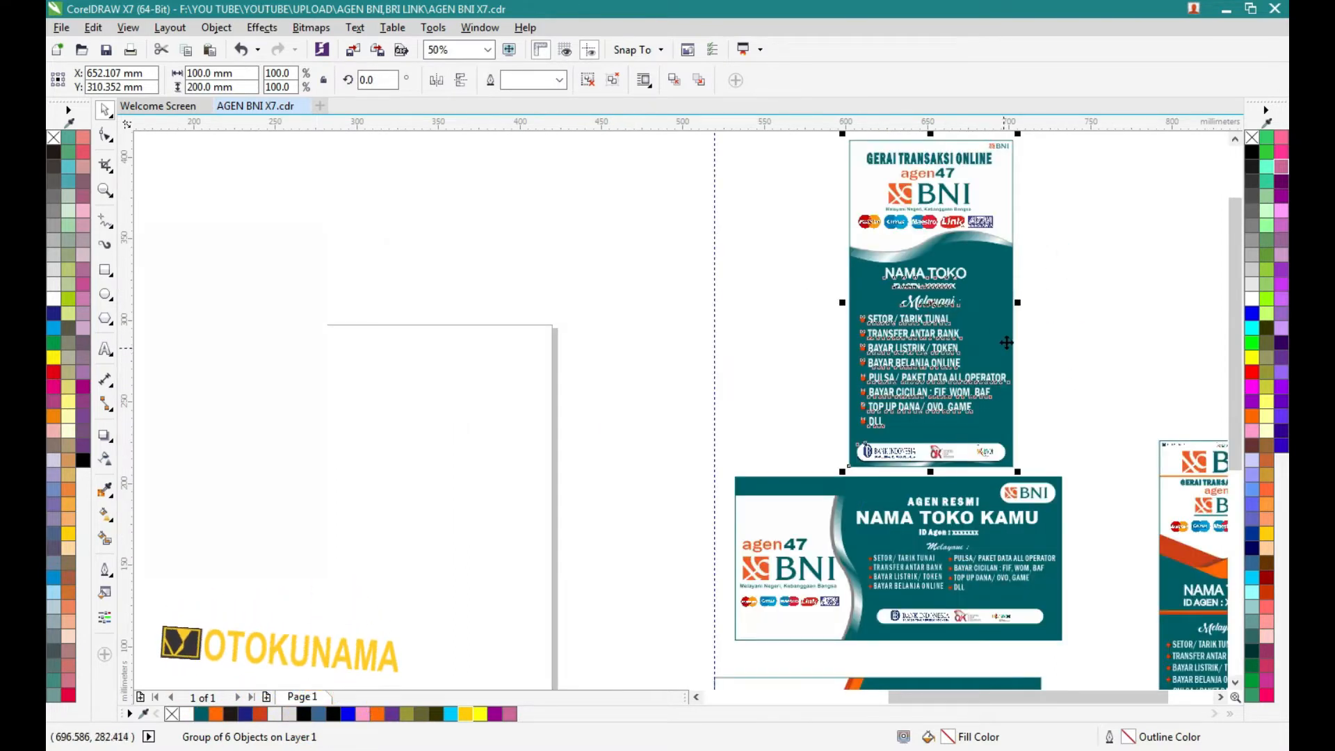
{"action": "scroll", "coordinate": [1006, 342], "scroll_direction": "down", "scroll_amount": 1}
{"action": "scroll", "coordinate": [1001, 235], "scroll_direction": "up", "scroll_amount": 2}
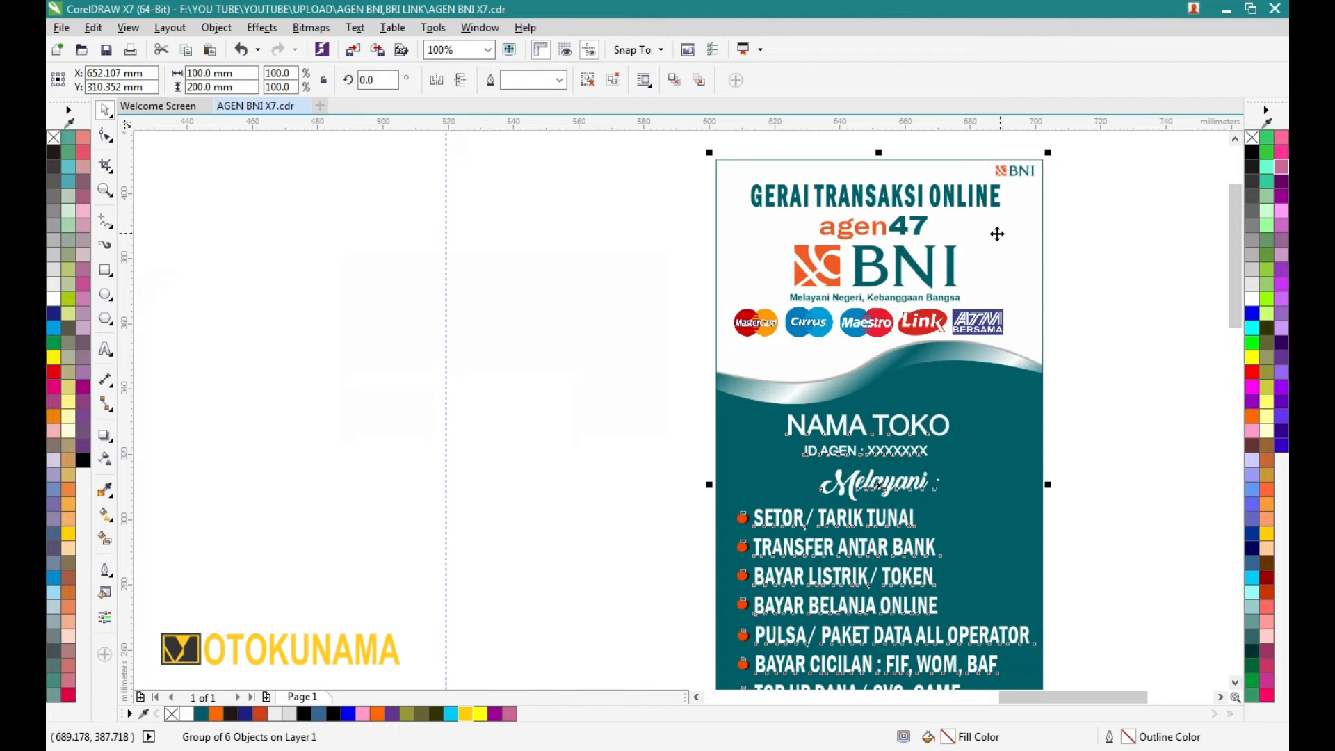
{"action": "scroll", "coordinate": [921, 254], "scroll_direction": "down", "scroll_amount": 2}
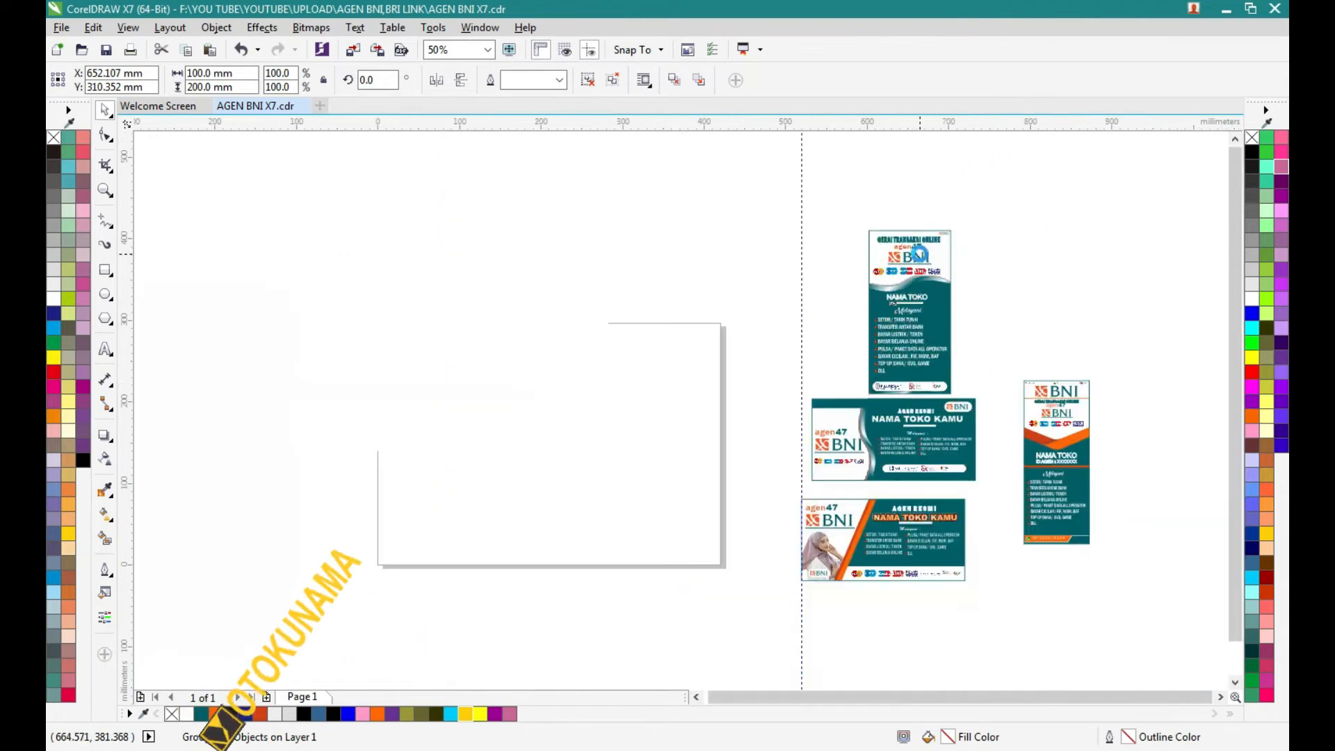
{"action": "left_click", "coordinate": [959, 666]}
{"action": "scroll", "coordinate": [841, 584], "scroll_direction": "up", "scroll_amount": 1}
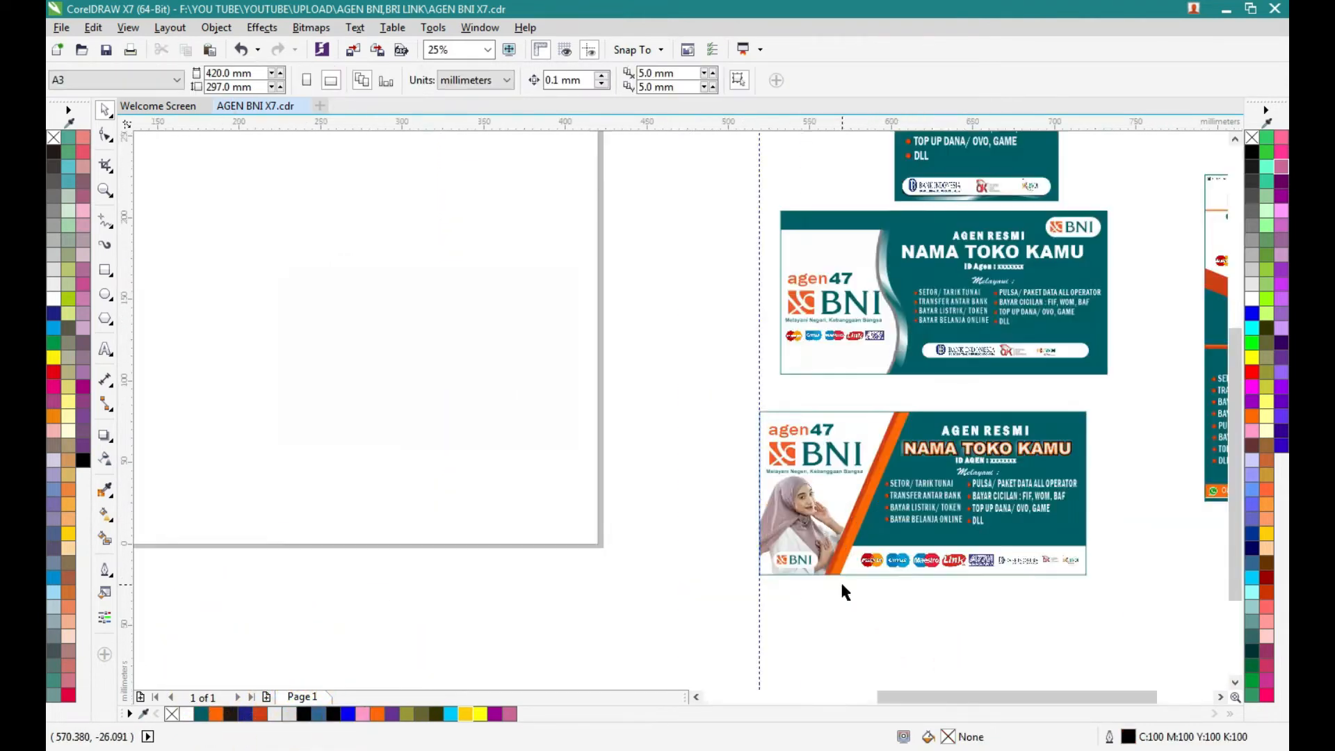
{"action": "scroll", "coordinate": [797, 530], "scroll_direction": "down", "scroll_amount": 1}
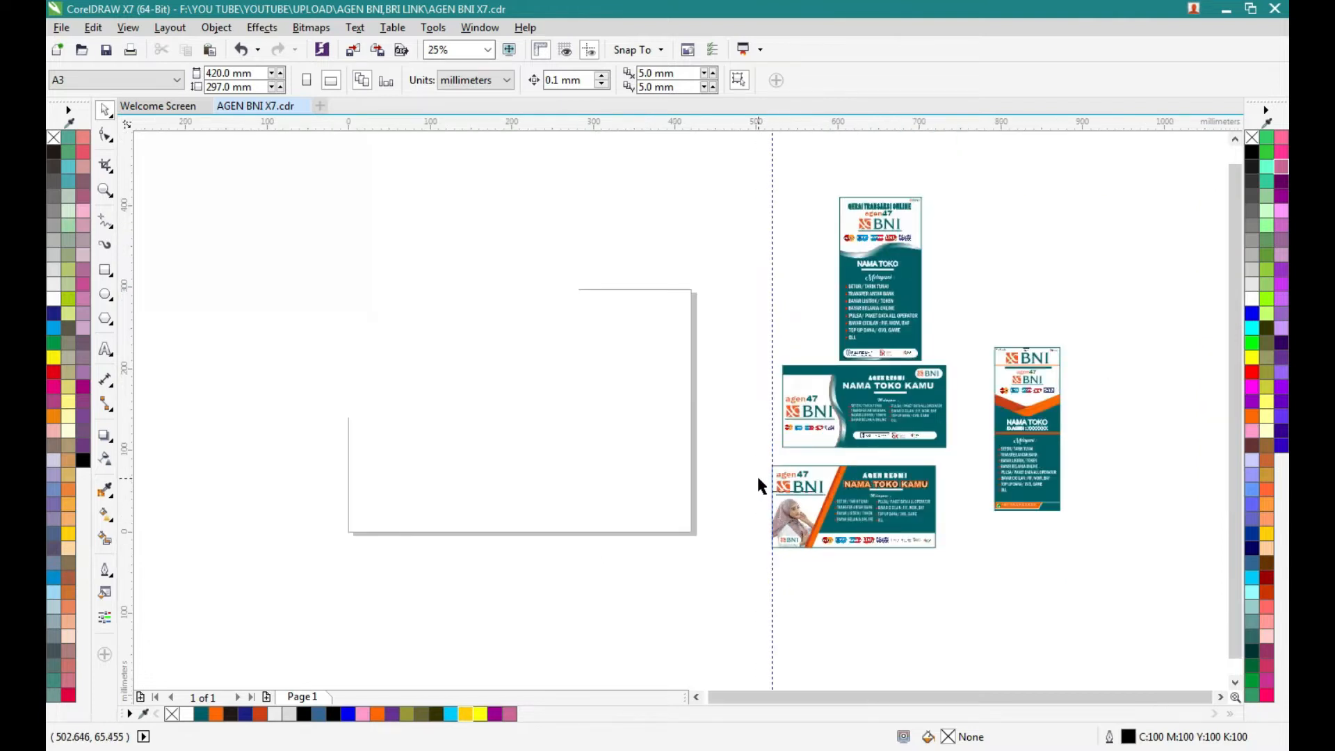
- Delete the leftover white rectangle overlapping the page
{"action": "left_click", "coordinate": [420, 315]}
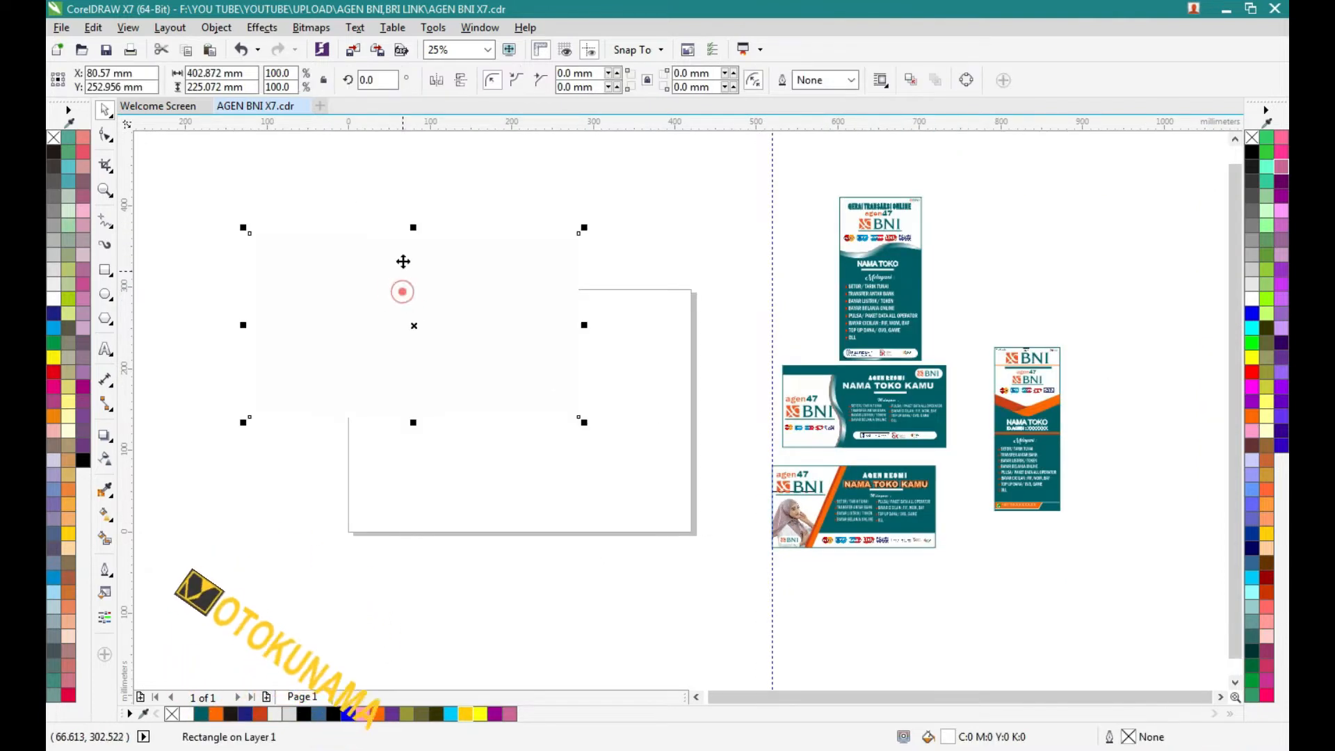
{"action": "right_click", "coordinate": [334, 263]}
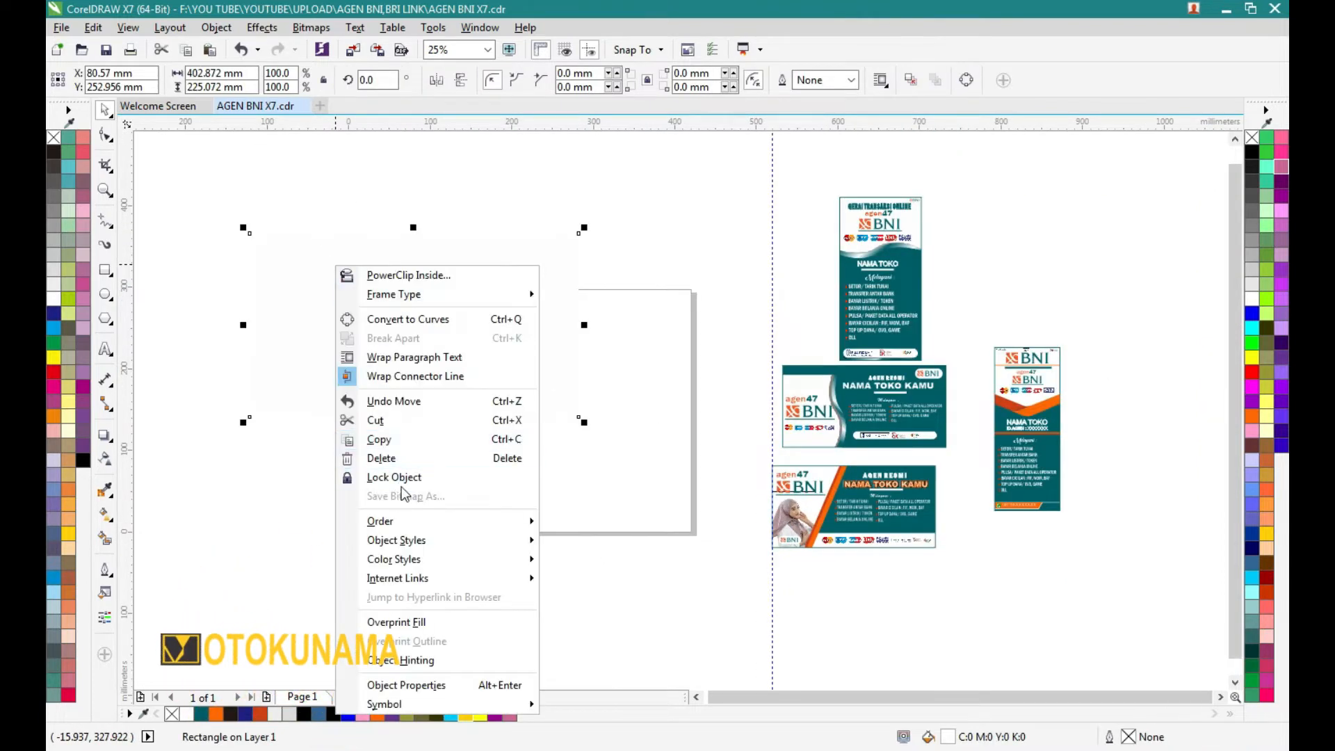
{"action": "left_click", "coordinate": [401, 452]}
{"action": "left_click", "coordinate": [397, 335]}
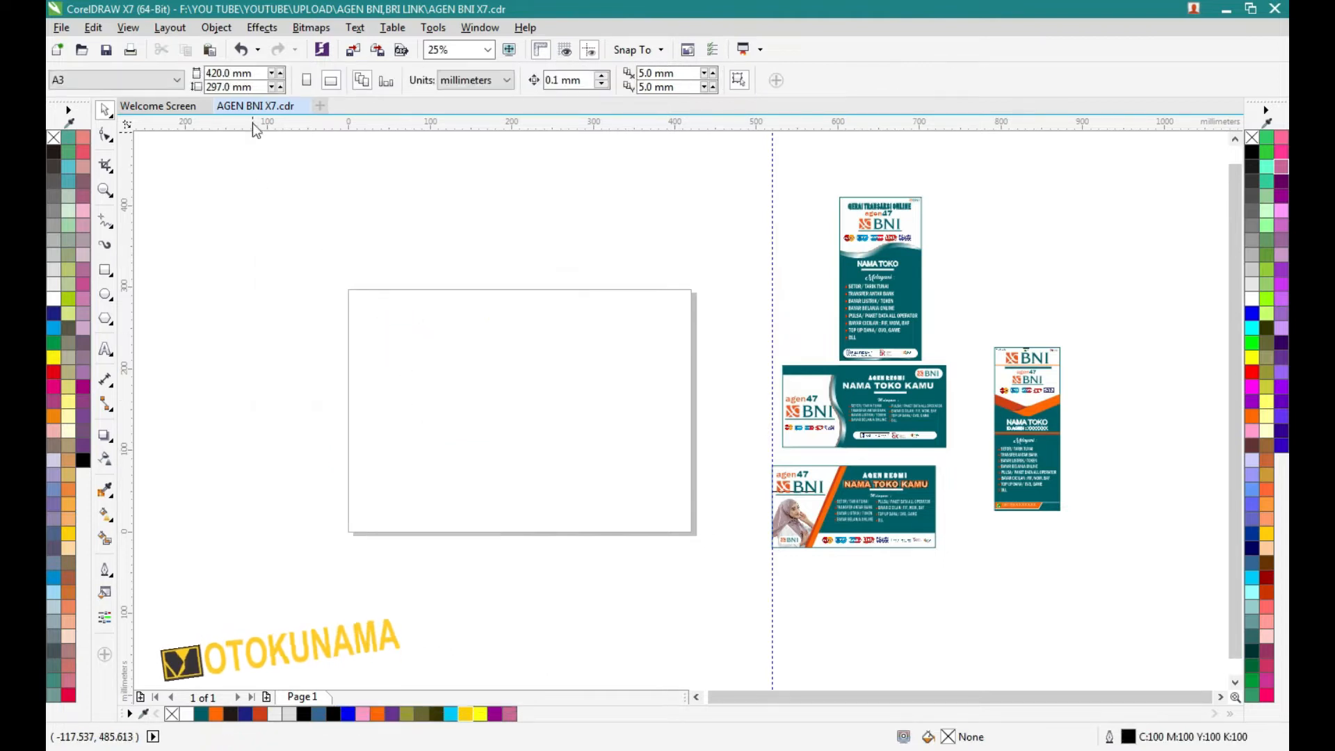
- Set the page size to 200 mm wide by 100 mm high
{"action": "left_click", "coordinate": [251, 72]}
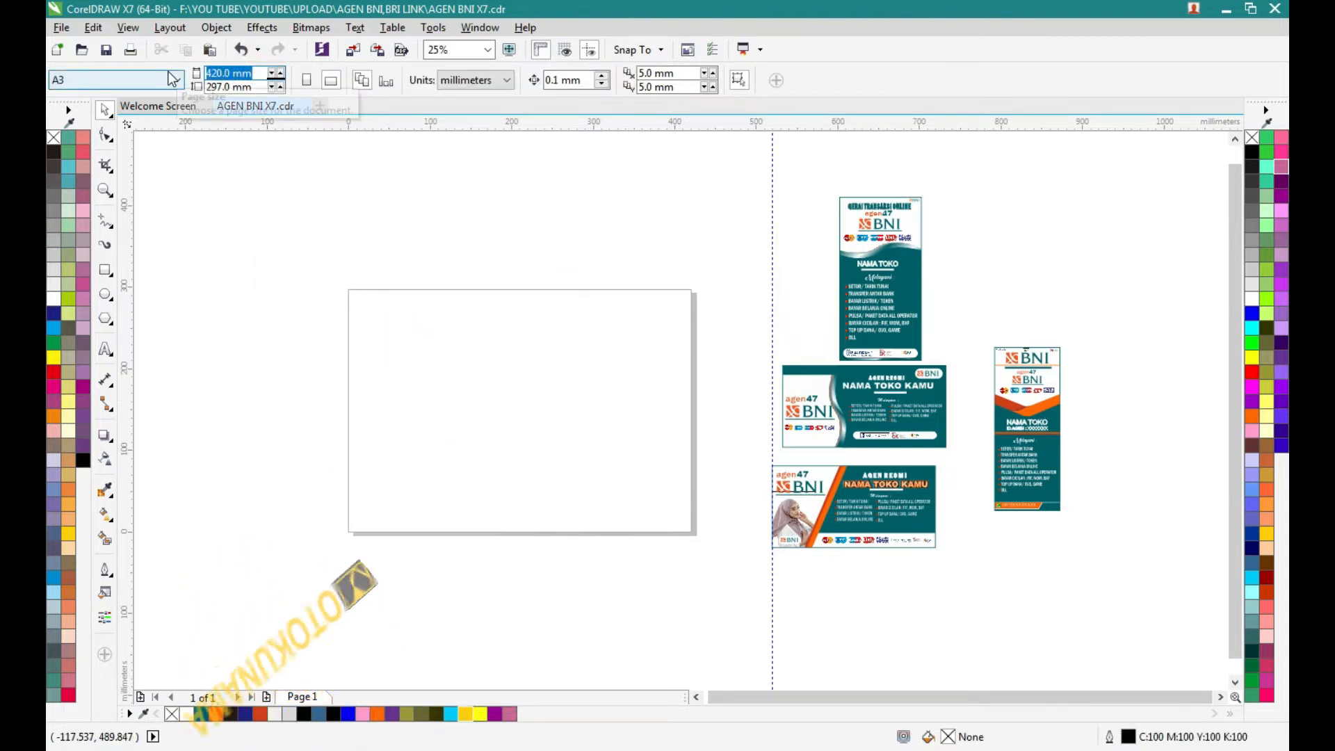
{"action": "type", "text": "2"}
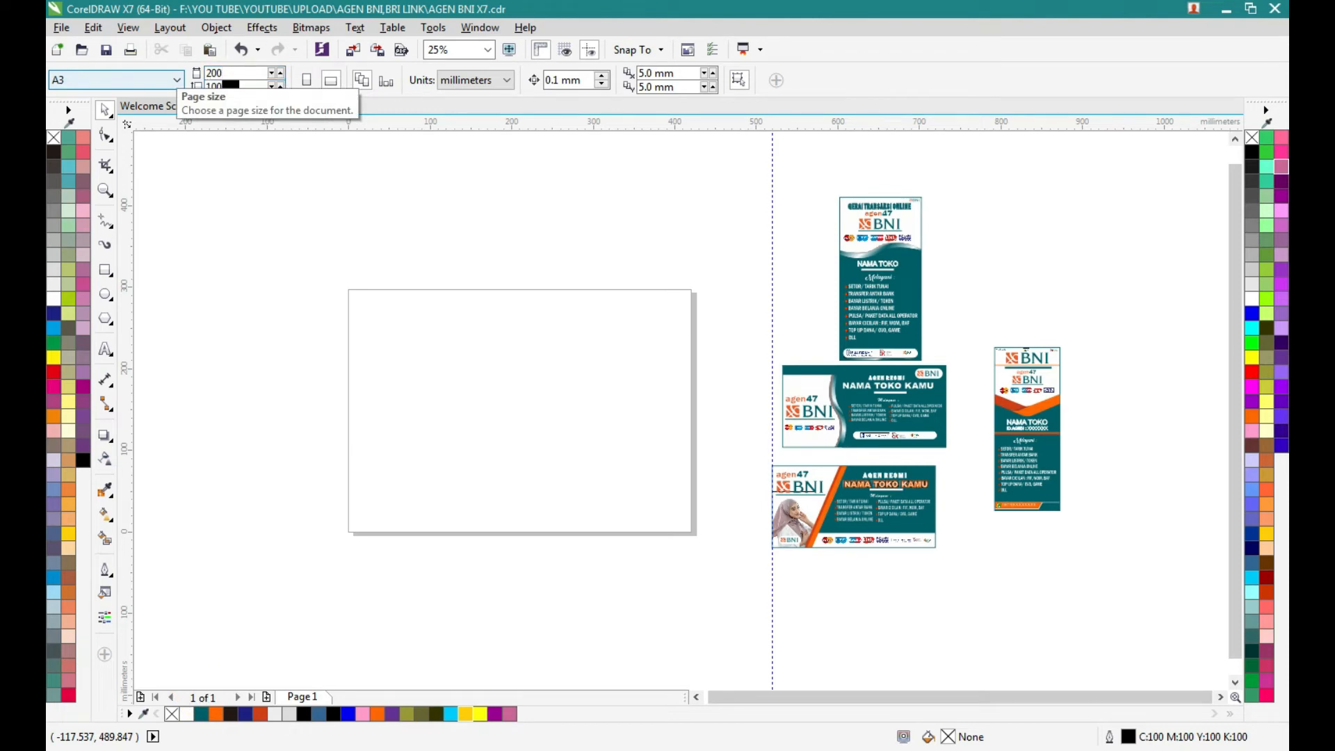
{"action": "type", "text": "00"}
{"action": "key", "text": "Return"}
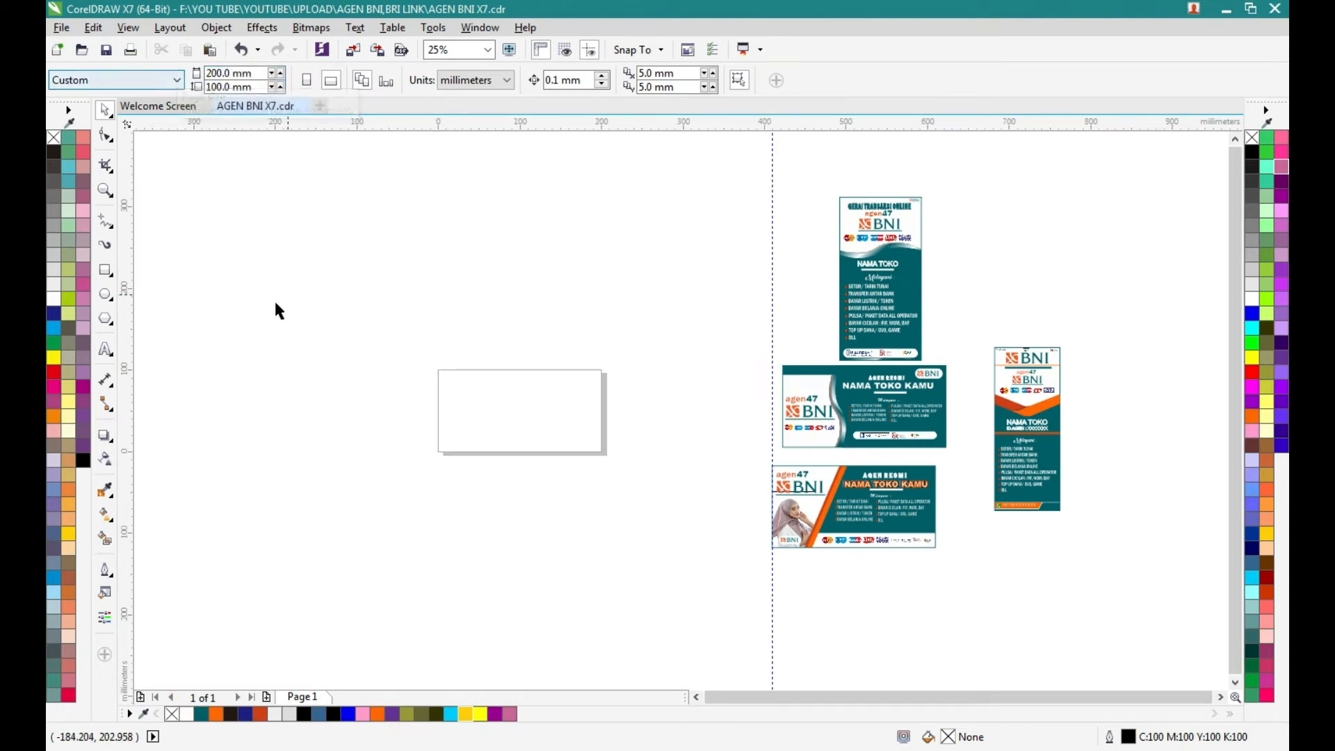
- Create a rectangle matching the 200 x 100 mm page and give it an R0 G94 B106 (#005E6A) outline
{"action": "left_click", "coordinate": [104, 271]}
{"action": "double_click", "coordinate": [108, 269]}
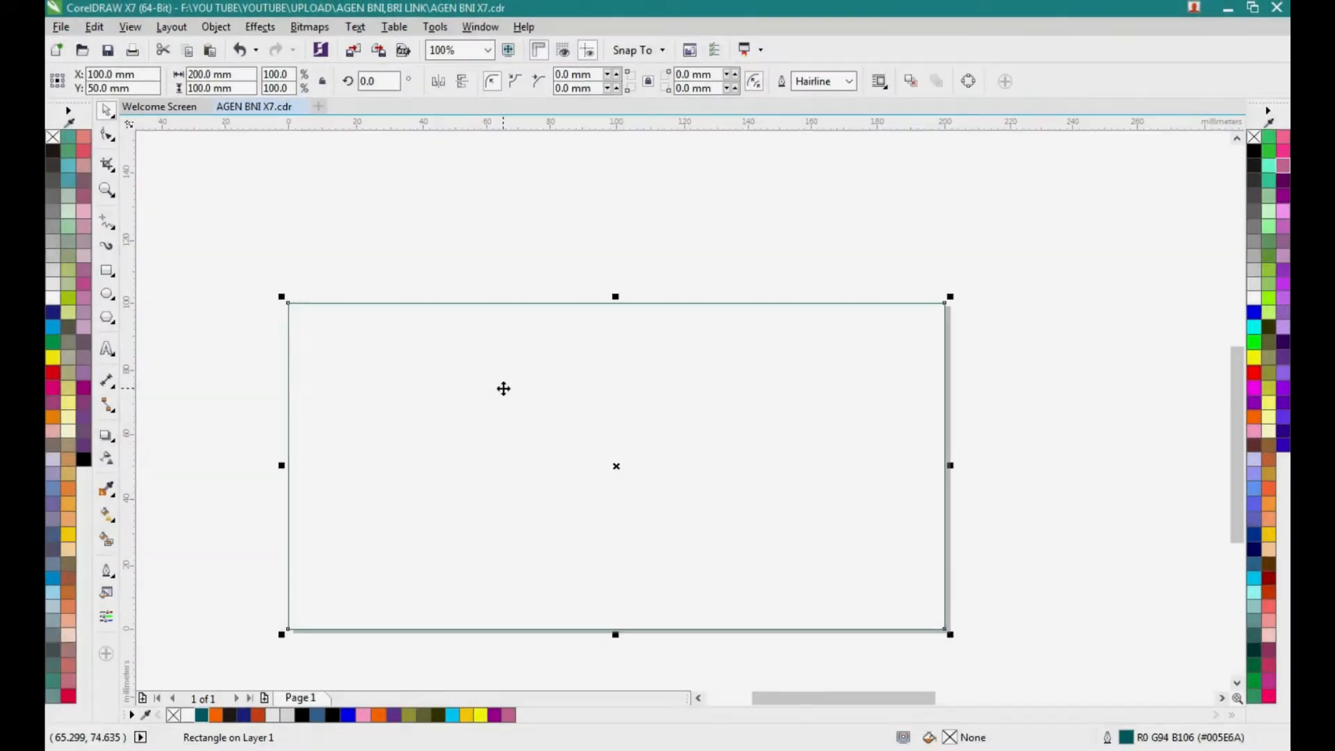
{"action": "scroll", "coordinate": [500, 387], "scroll_direction": "down", "scroll_amount": 2}
{"action": "left_click", "coordinate": [590, 452]}
- Ungroup the banner with the woman's photo and extract the contents of its PowerClip frame
{"action": "left_click", "coordinate": [869, 515]}
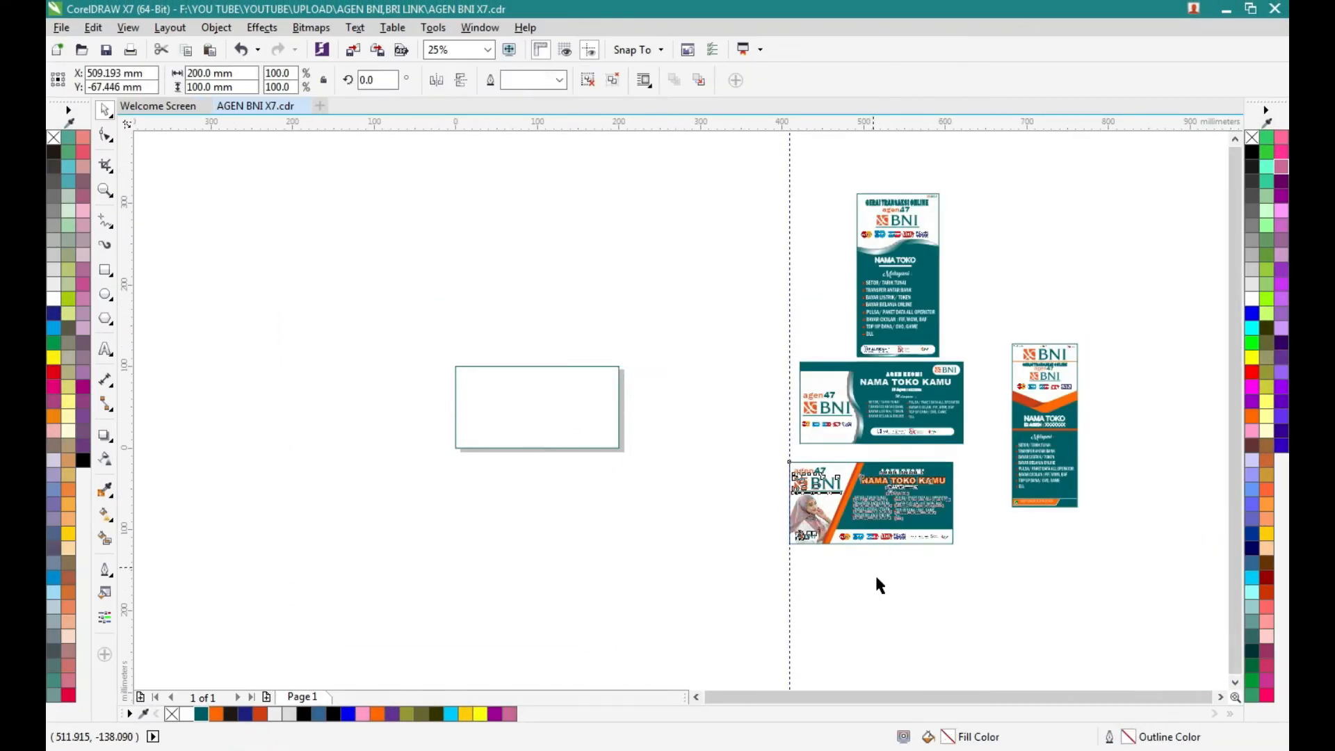
{"action": "scroll", "coordinate": [876, 578], "scroll_direction": "up", "scroll_amount": 1}
{"action": "left_click", "coordinate": [773, 462]}
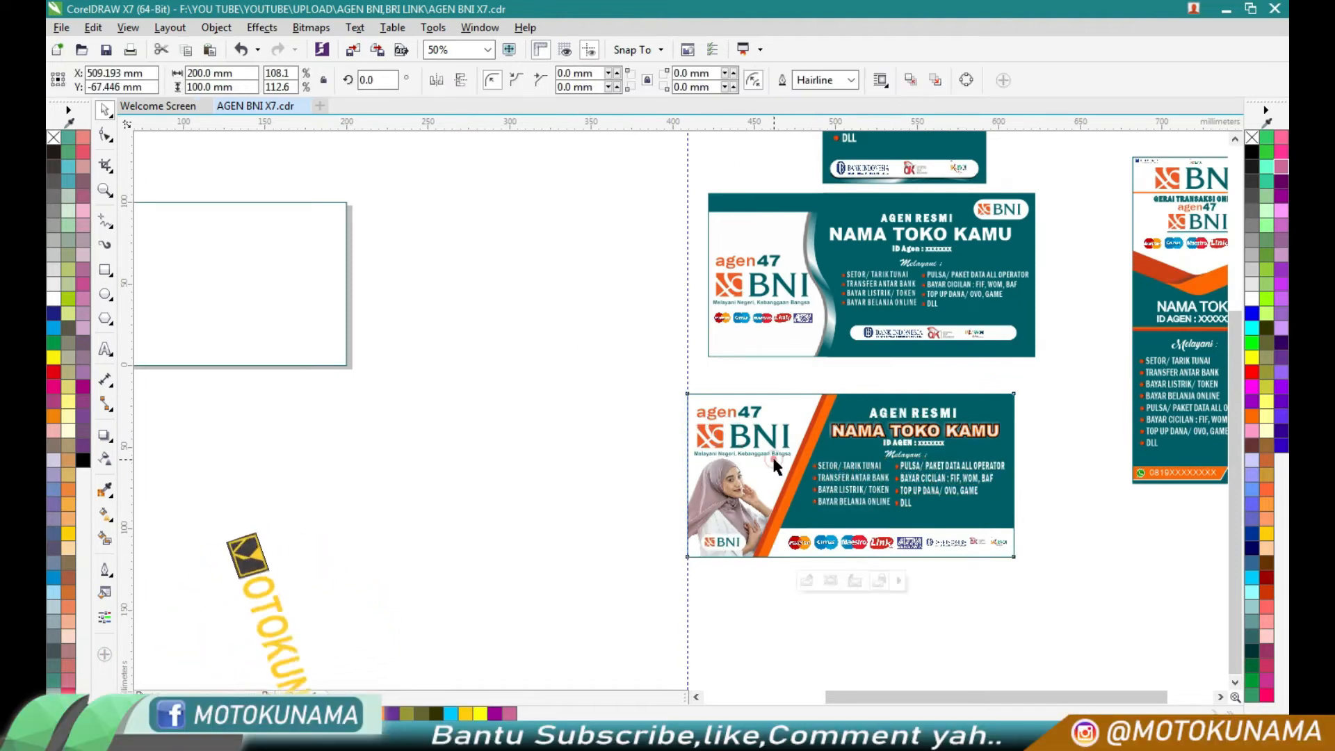
{"action": "left_click", "coordinate": [805, 581]}
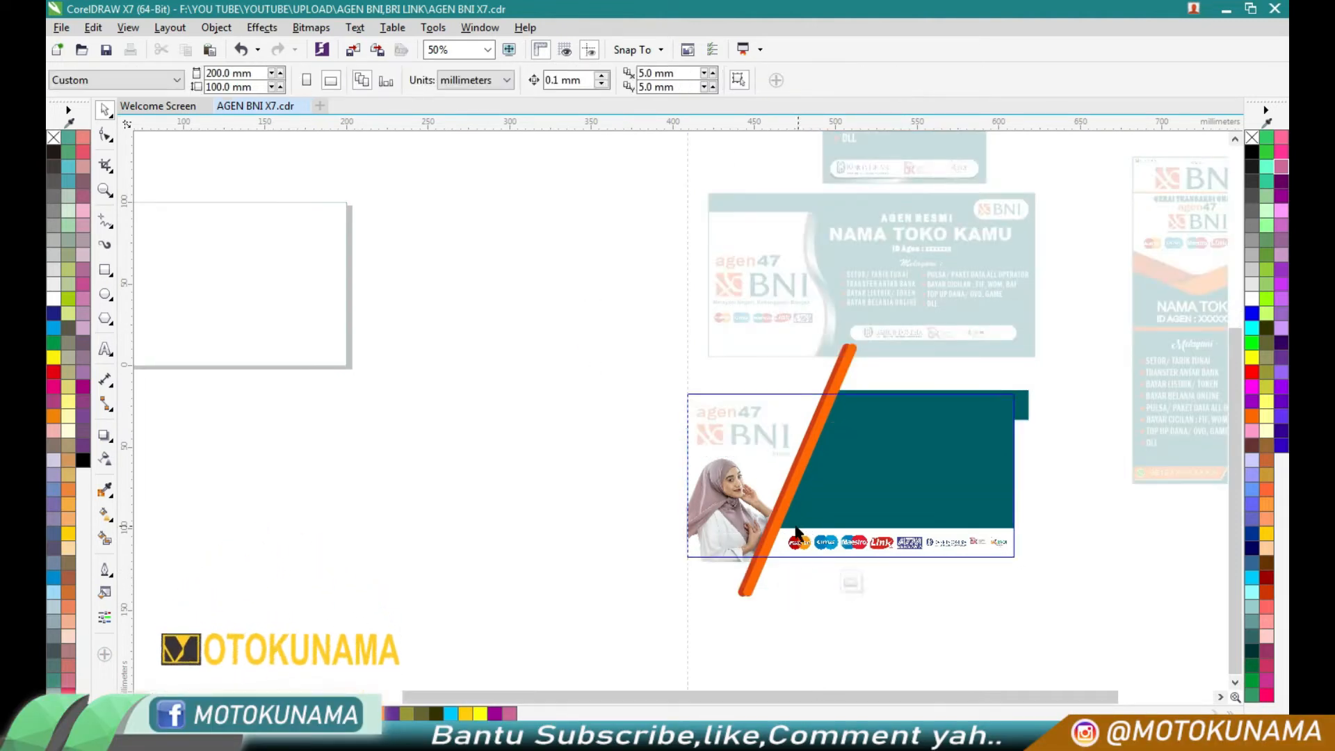
{"action": "left_click", "coordinate": [851, 583]}
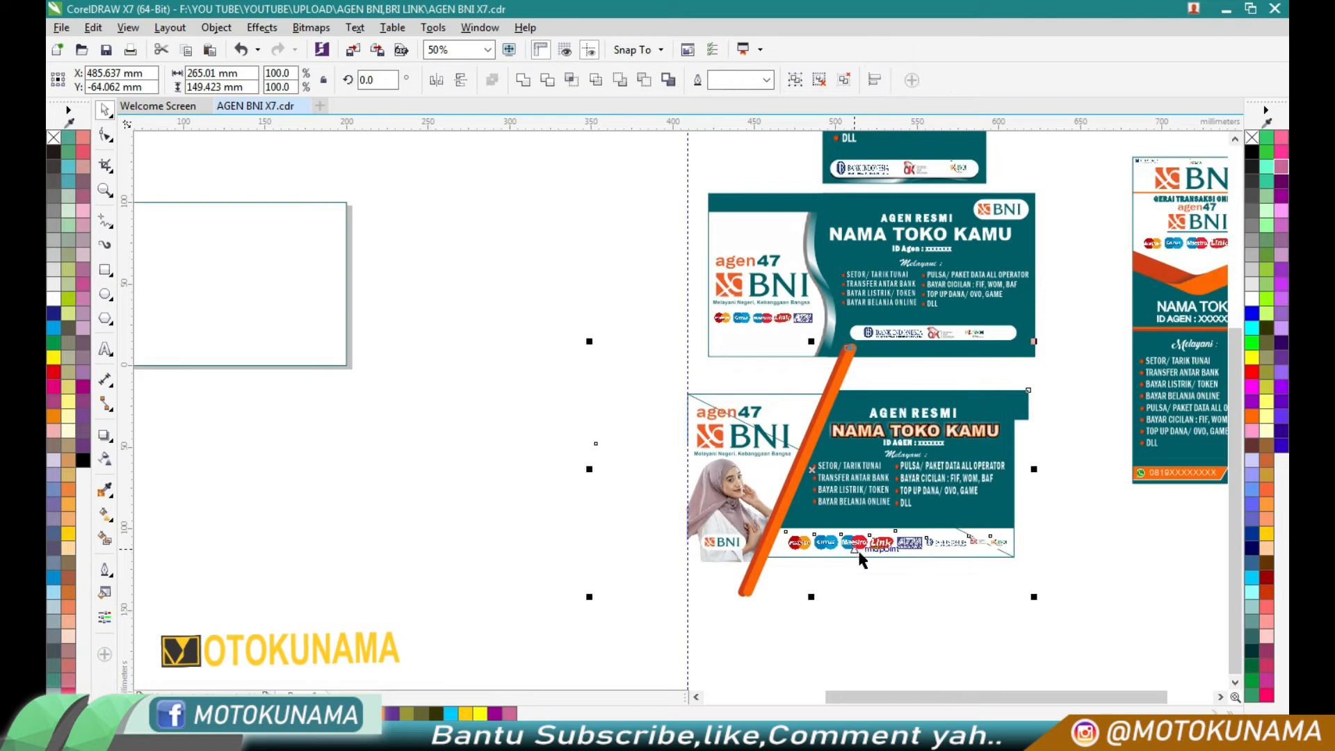
- Move the list of services out of the extracted banner to the empty area below the page
{"action": "scroll", "coordinate": [860, 551], "scroll_direction": "down", "scroll_amount": 1}
{"action": "left_click_drag", "start_coordinate": [878, 518], "coordinate": [535, 532]}
{"action": "left_click", "coordinate": [645, 583]}
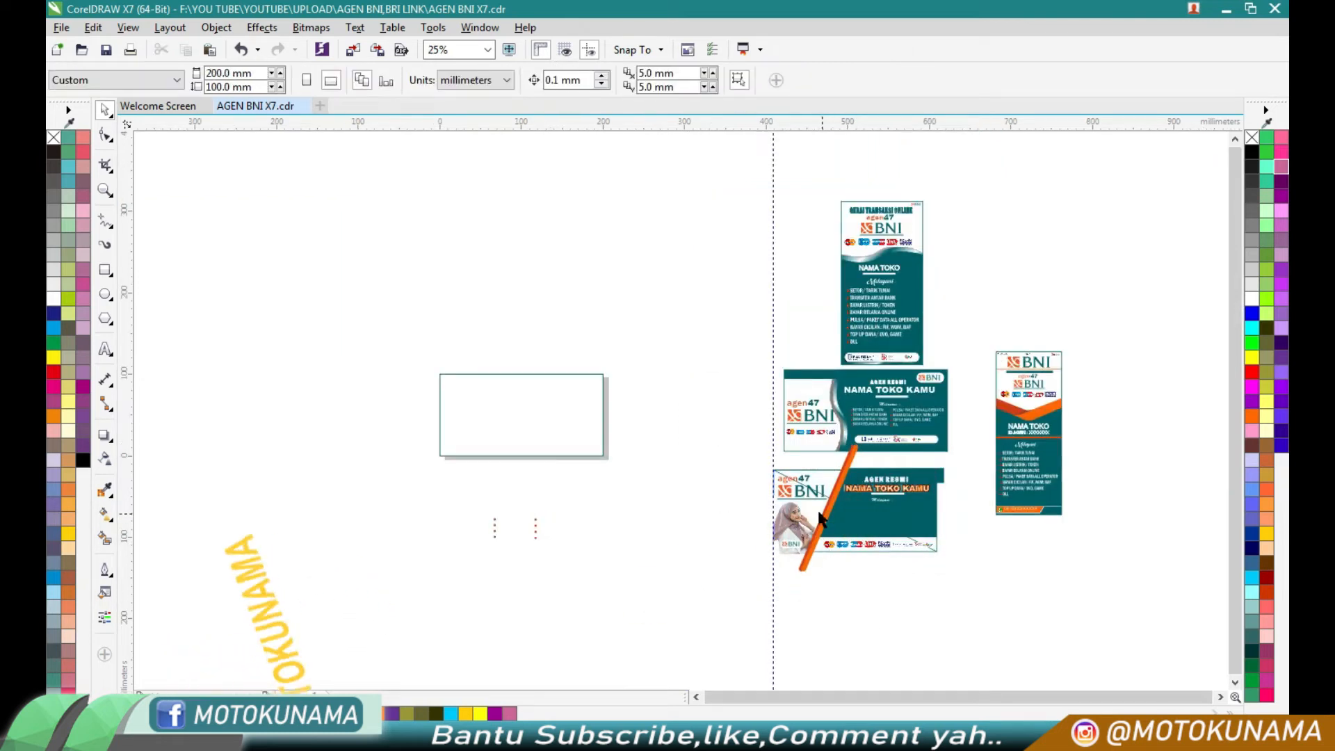
{"action": "left_click", "coordinate": [822, 526]}
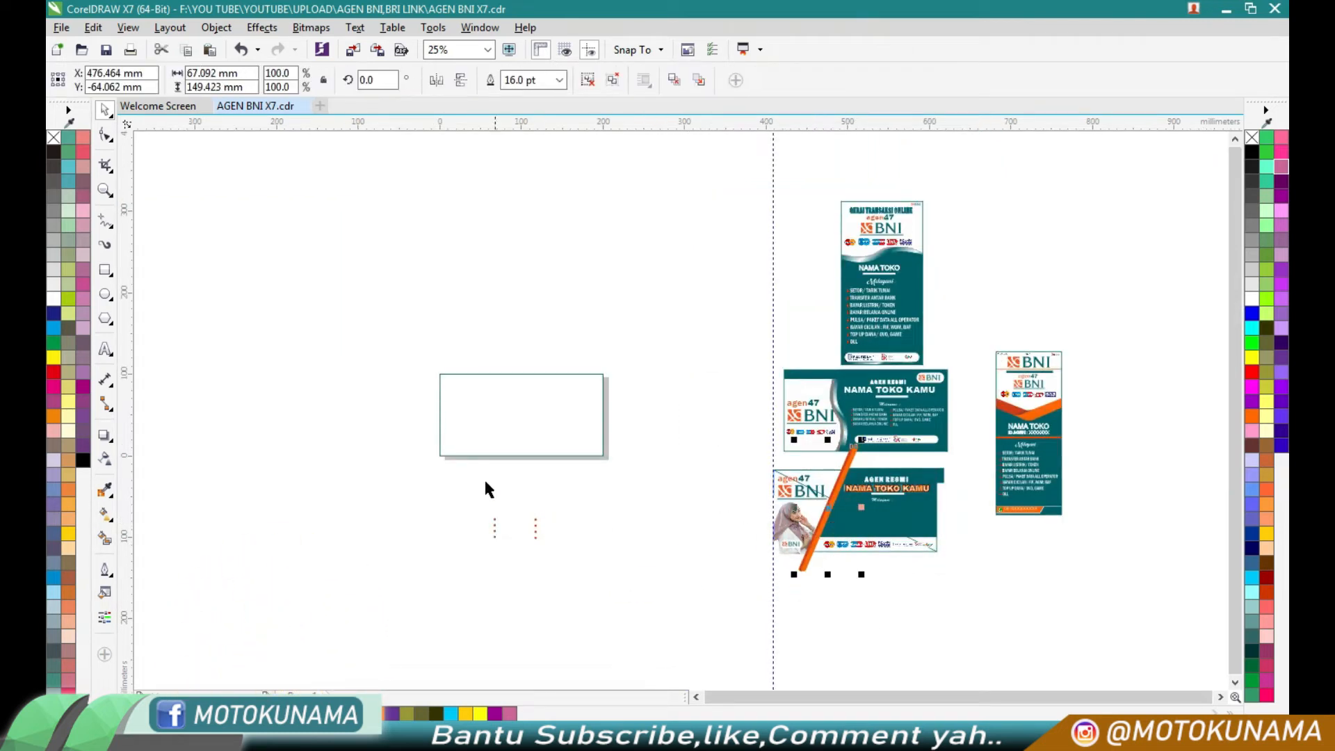
{"action": "left_click", "coordinate": [645, 561]}
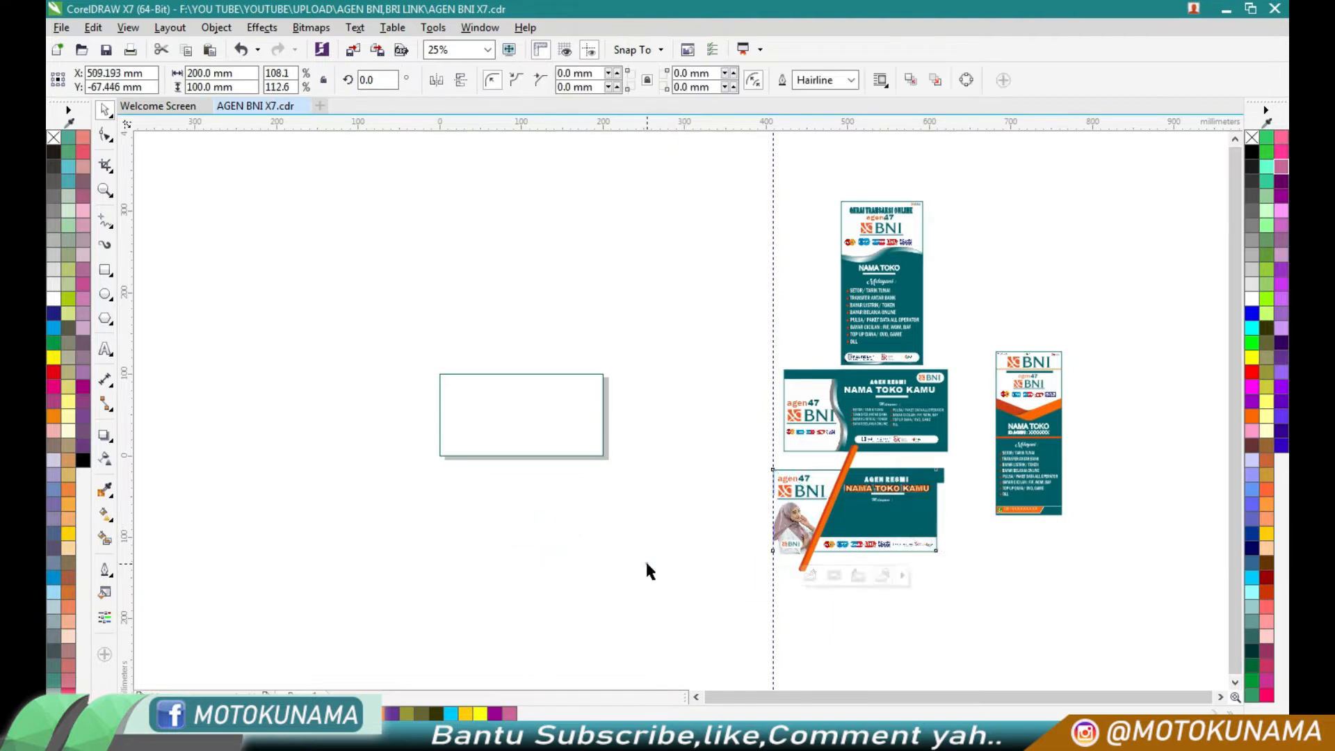
- Draw a diagonal line about 54 mm wide and 126 mm high across the page and give it an 8 pt orange outline
{"action": "scroll", "coordinate": [432, 403], "scroll_direction": "up", "scroll_amount": 1}
{"action": "scroll", "coordinate": [489, 418], "scroll_direction": "up", "scroll_amount": 1}
{"action": "left_click", "coordinate": [107, 221]}
{"action": "left_click", "coordinate": [167, 236]}
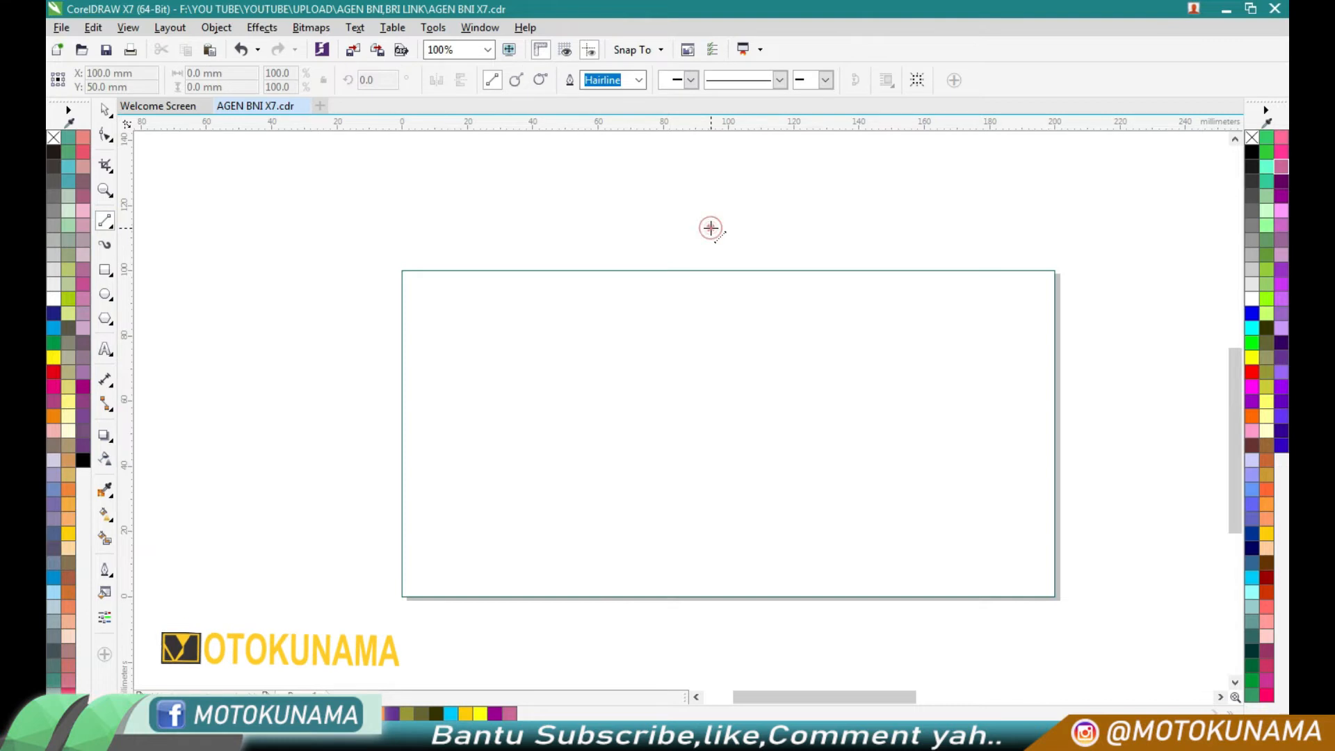
{"action": "left_click_drag", "start_coordinate": [535, 638], "coordinate": [535, 638]}
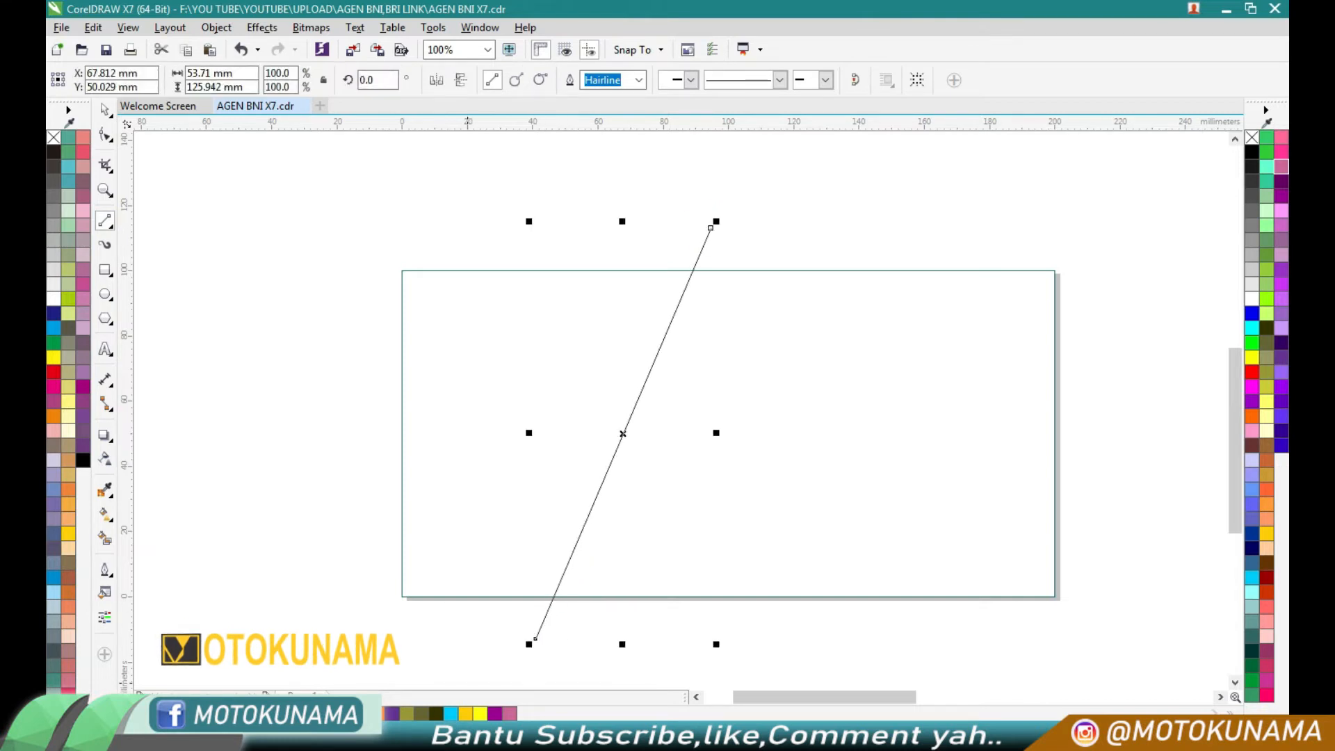
{"action": "left_click", "coordinate": [638, 80]}
{"action": "left_click", "coordinate": [605, 213]}
{"action": "left_click", "coordinate": [106, 112]}
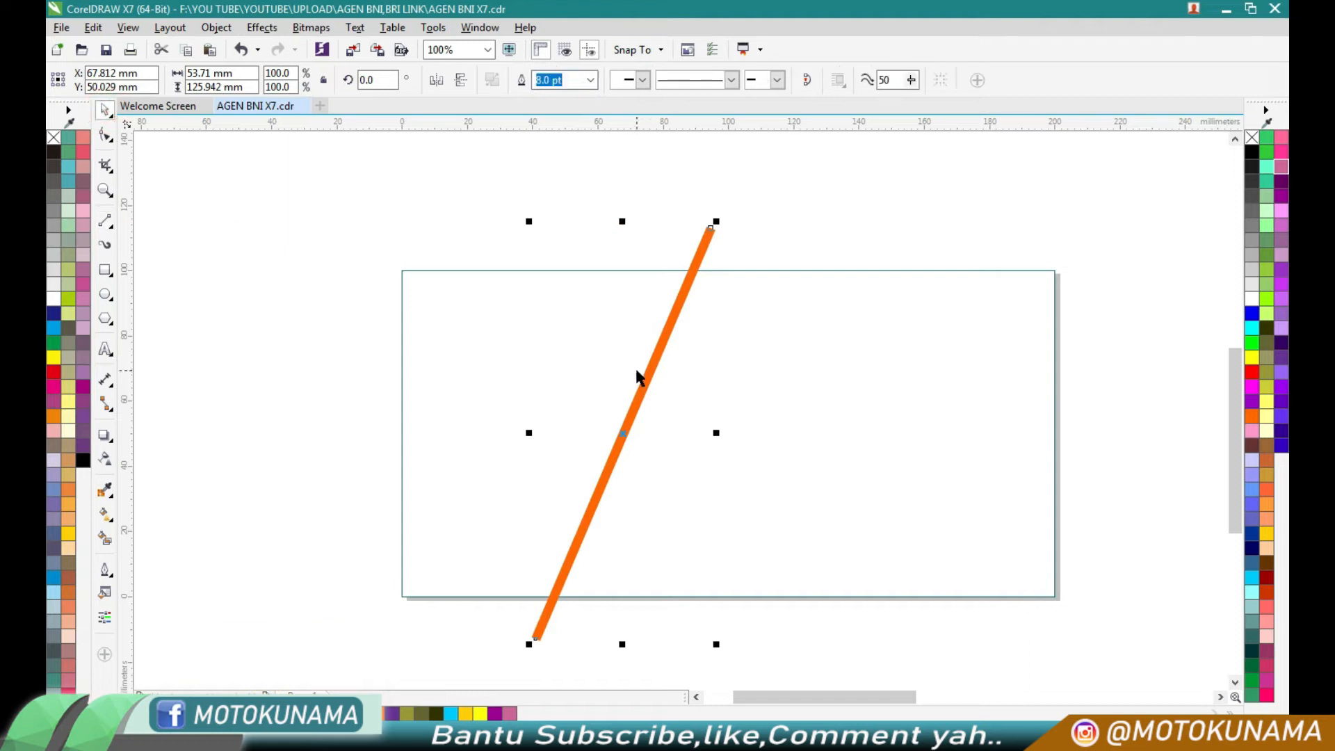
- Place a copy of the orange line slightly to its left, colour it dark red-orange and send it behind the original
{"action": "scroll", "coordinate": [635, 408], "scroll_direction": "up", "scroll_amount": 2}
{"action": "left_click", "coordinate": [610, 402]}
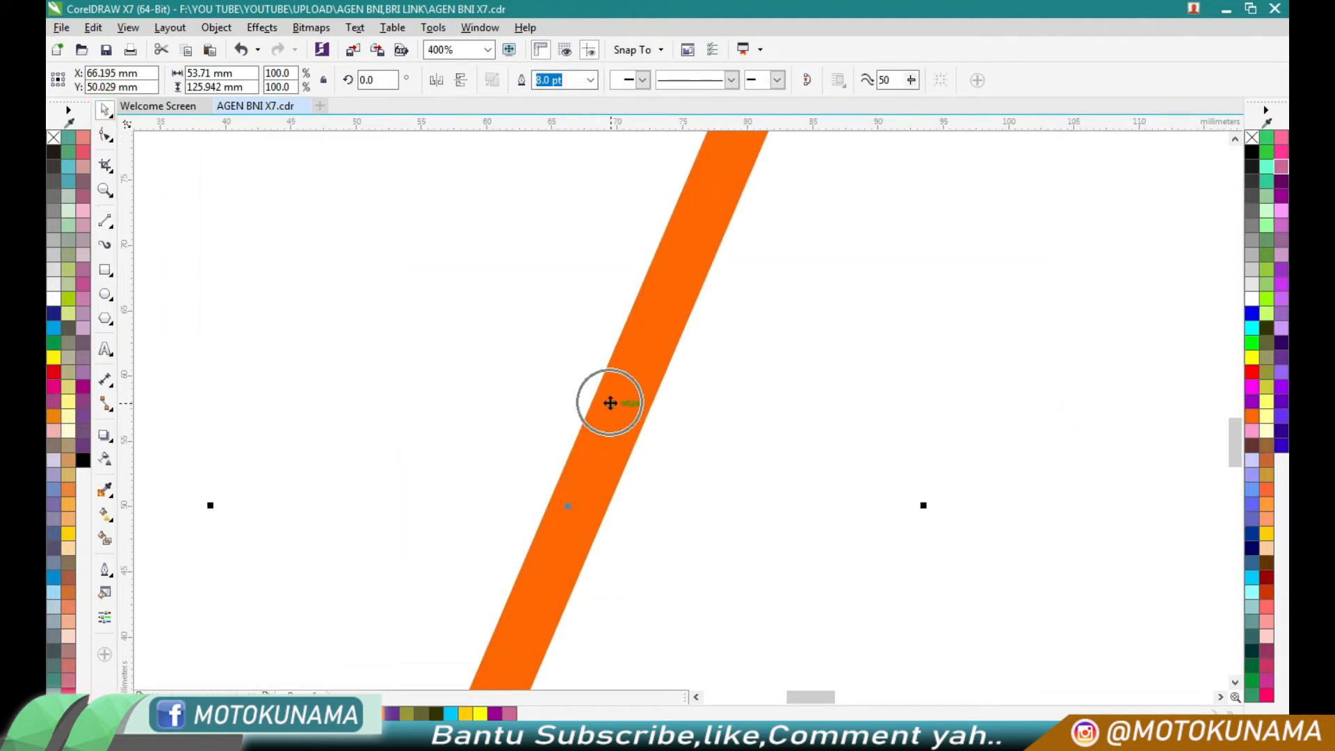
{"action": "right_click", "coordinate": [306, 713]}
{"action": "scroll", "coordinate": [620, 499], "scroll_direction": "down", "scroll_amount": 2}
{"action": "scroll", "coordinate": [691, 278], "scroll_direction": "up", "scroll_amount": 2}
{"action": "right_click", "coordinate": [697, 287]}
{"action": "mouse_move", "coordinate": [864, 543]}
{"action": "left_click", "coordinate": [950, 566]}
{"action": "right_click", "coordinate": [706, 299]}
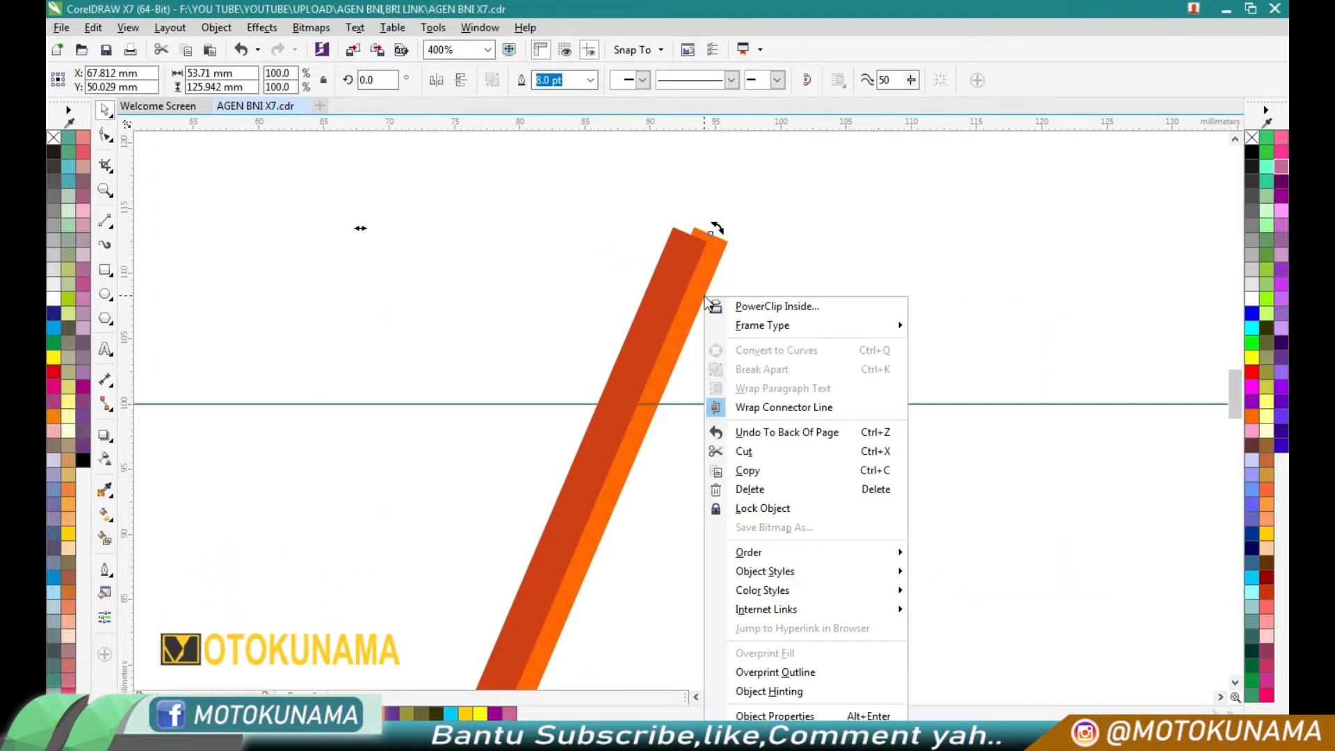
{"action": "left_click", "coordinate": [960, 552]}
{"action": "left_click", "coordinate": [842, 365]}
- Group the orange line and its dark copy into one diagonal stripe
{"action": "scroll", "coordinate": [771, 321], "scroll_direction": "down", "scroll_amount": 3}
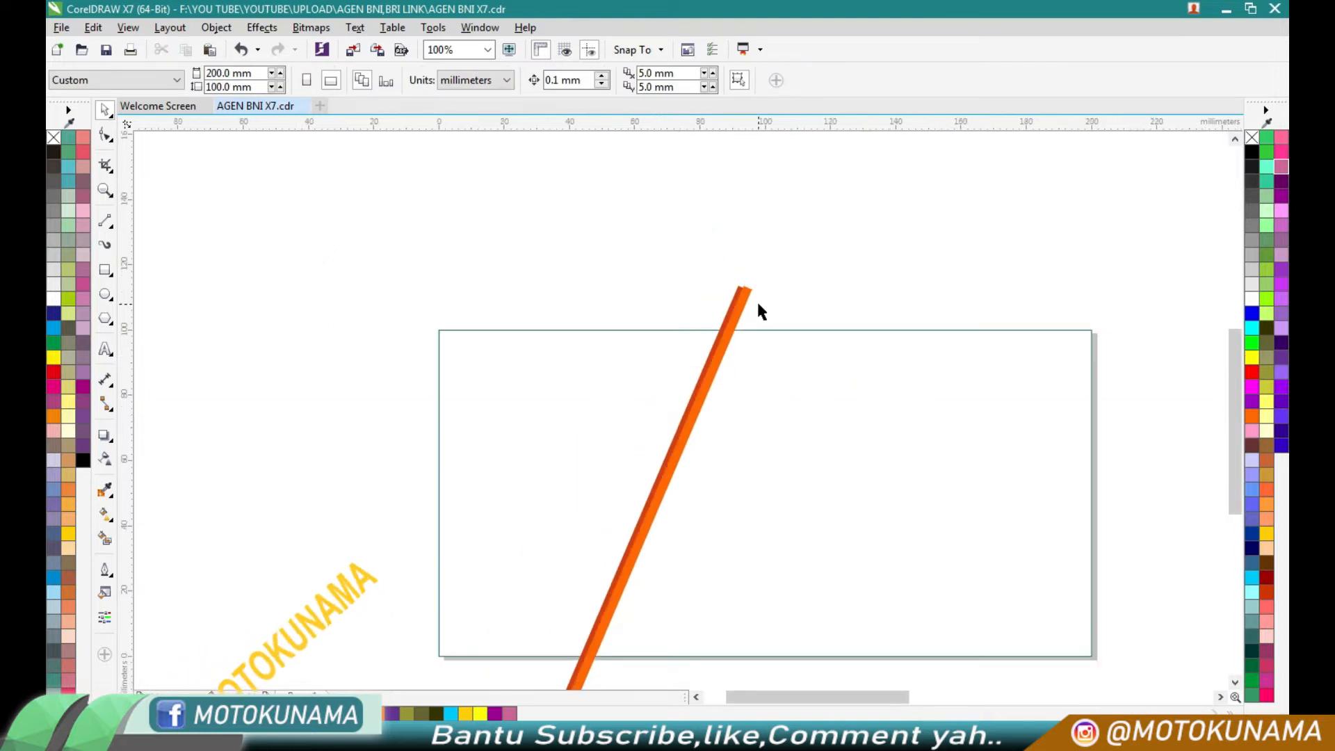
{"action": "left_click_drag", "start_coordinate": [635, 247], "coordinate": [786, 550]}
{"action": "left_click", "coordinate": [797, 85]}
- Use Smart Fill on the page area to the right of the diagonal stripe and colour the new shape teal
{"action": "left_click", "coordinate": [106, 540]}
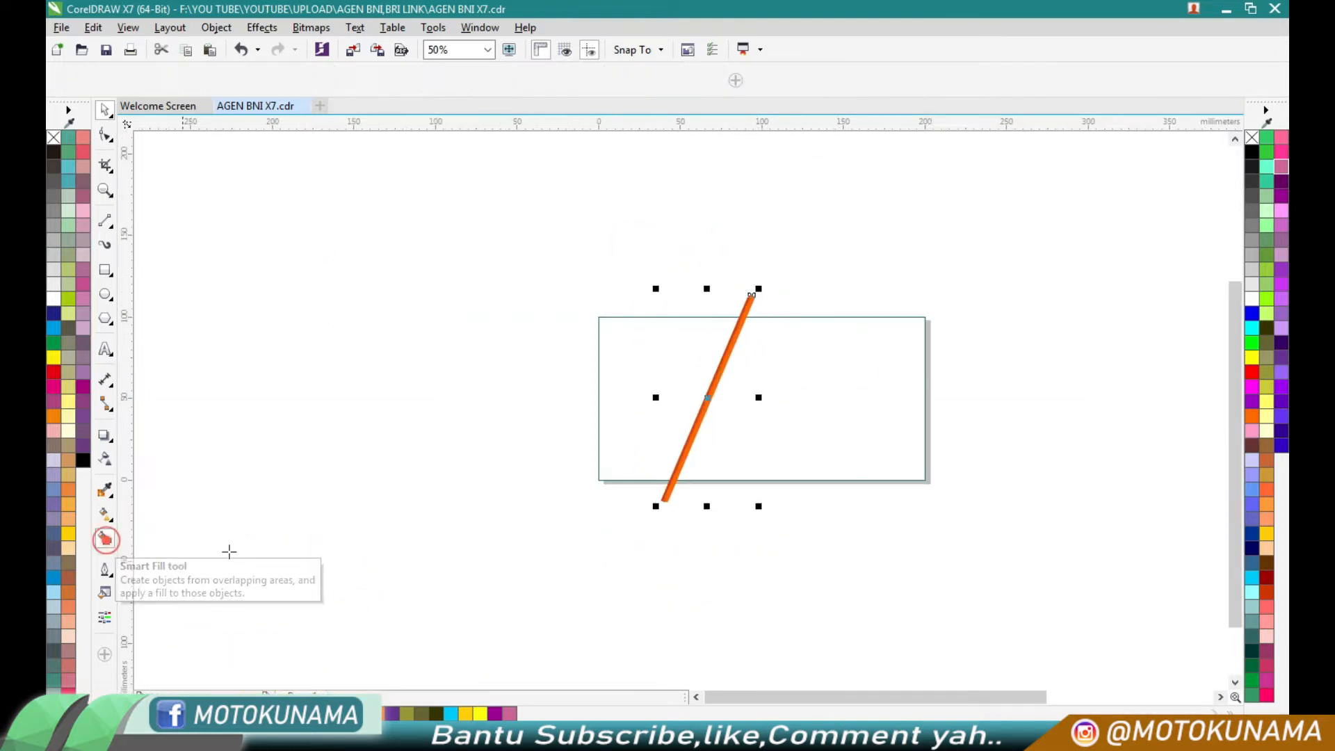
{"action": "left_click", "coordinate": [829, 468]}
{"action": "left_click", "coordinate": [204, 699]}
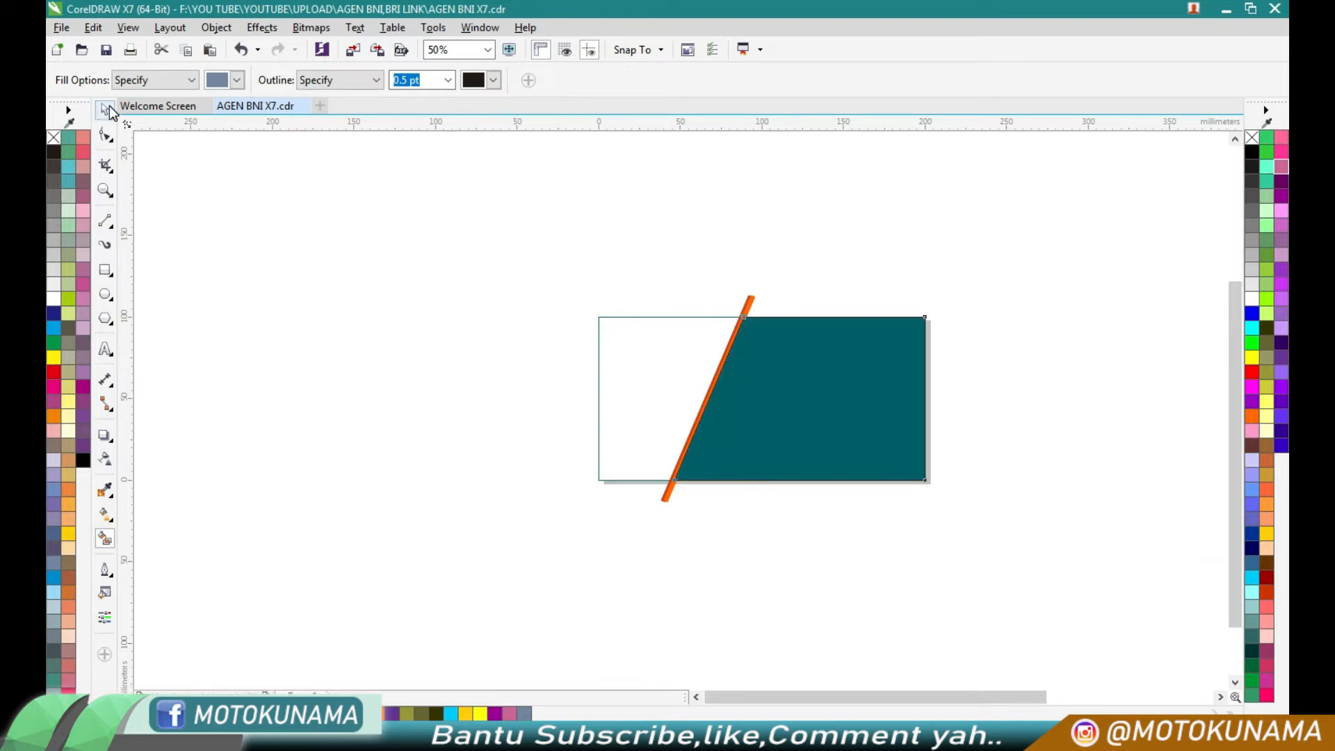
{"action": "left_click", "coordinate": [106, 110]}
{"action": "scroll", "coordinate": [766, 416], "scroll_direction": "up", "scroll_amount": 2}
{"action": "left_click", "coordinate": [518, 189]}
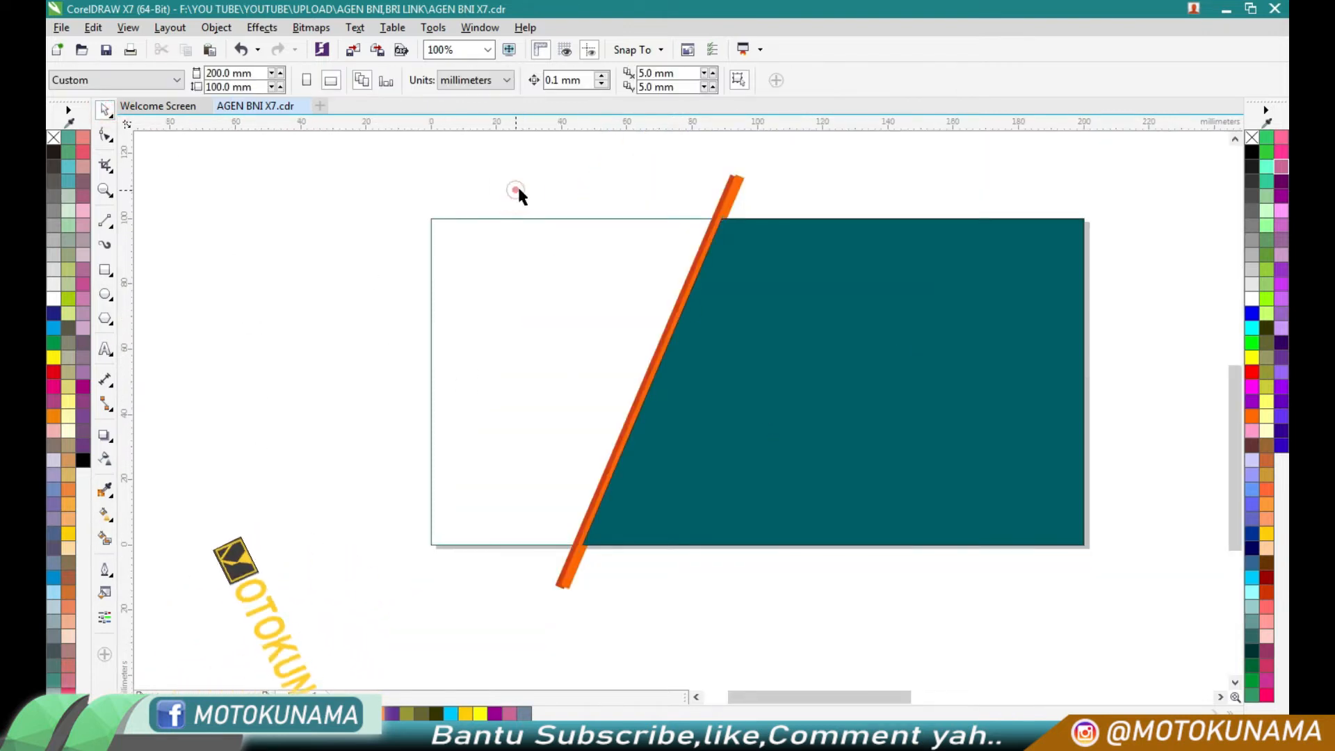
- Shift the diagonal stripe slightly to the left along the teal shape's edge and remove the teal shape's outline
{"action": "left_click", "coordinate": [724, 201]}
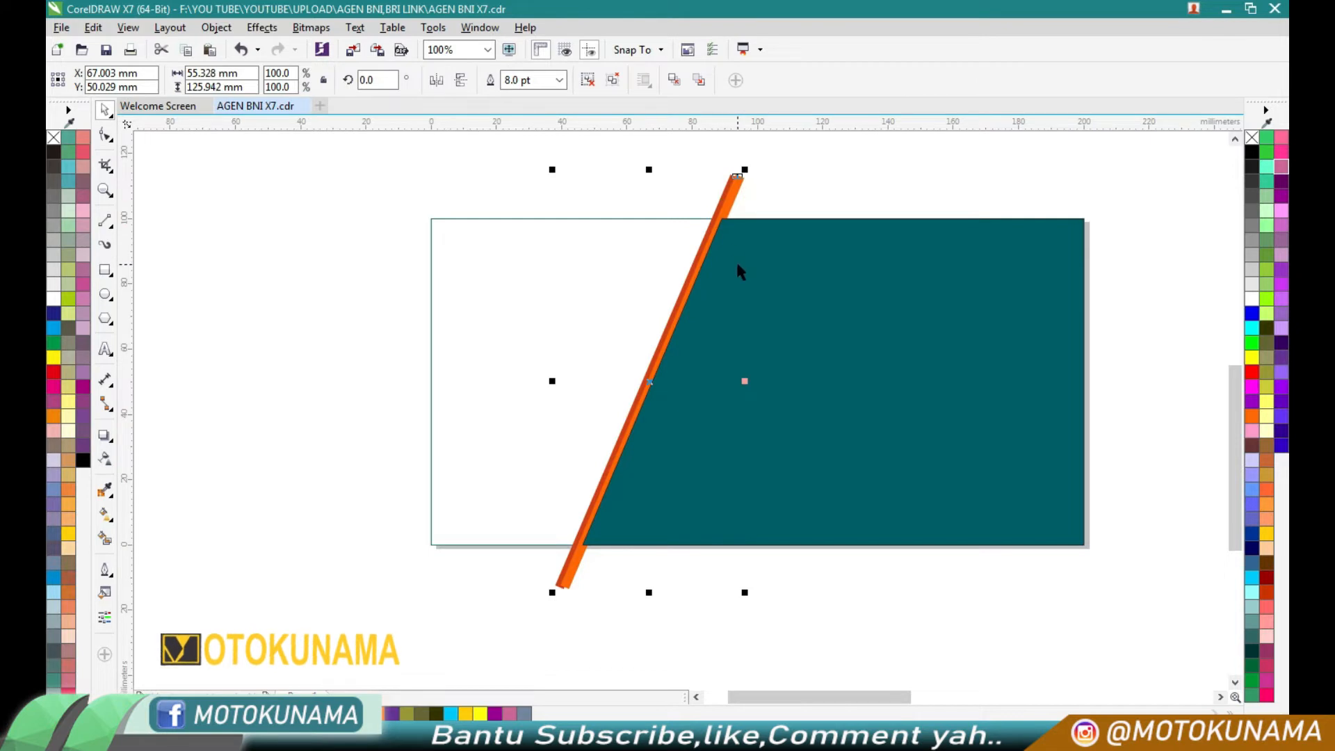
{"action": "scroll", "coordinate": [738, 271], "scroll_direction": "up", "scroll_amount": 3}
{"action": "left_click_drag", "start_coordinate": [701, 242], "coordinate": [686, 250]}
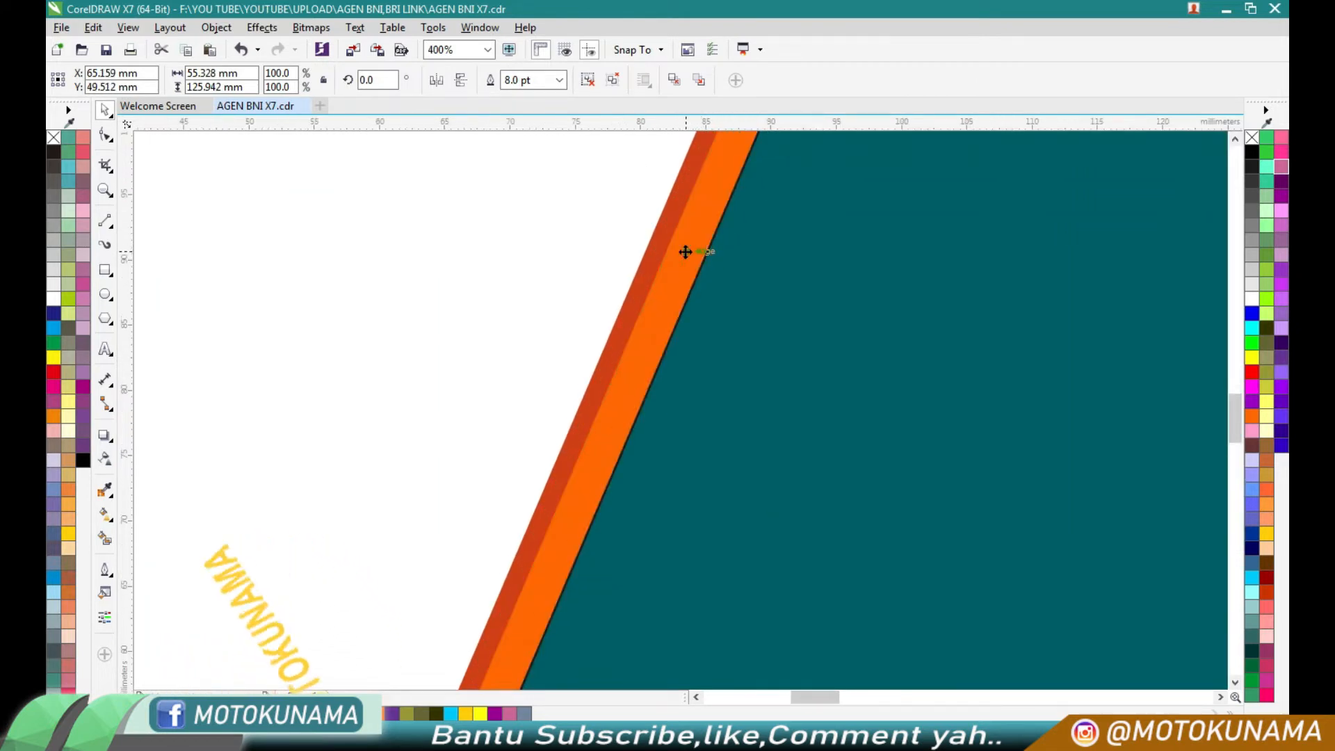
{"action": "left_click", "coordinate": [766, 355]}
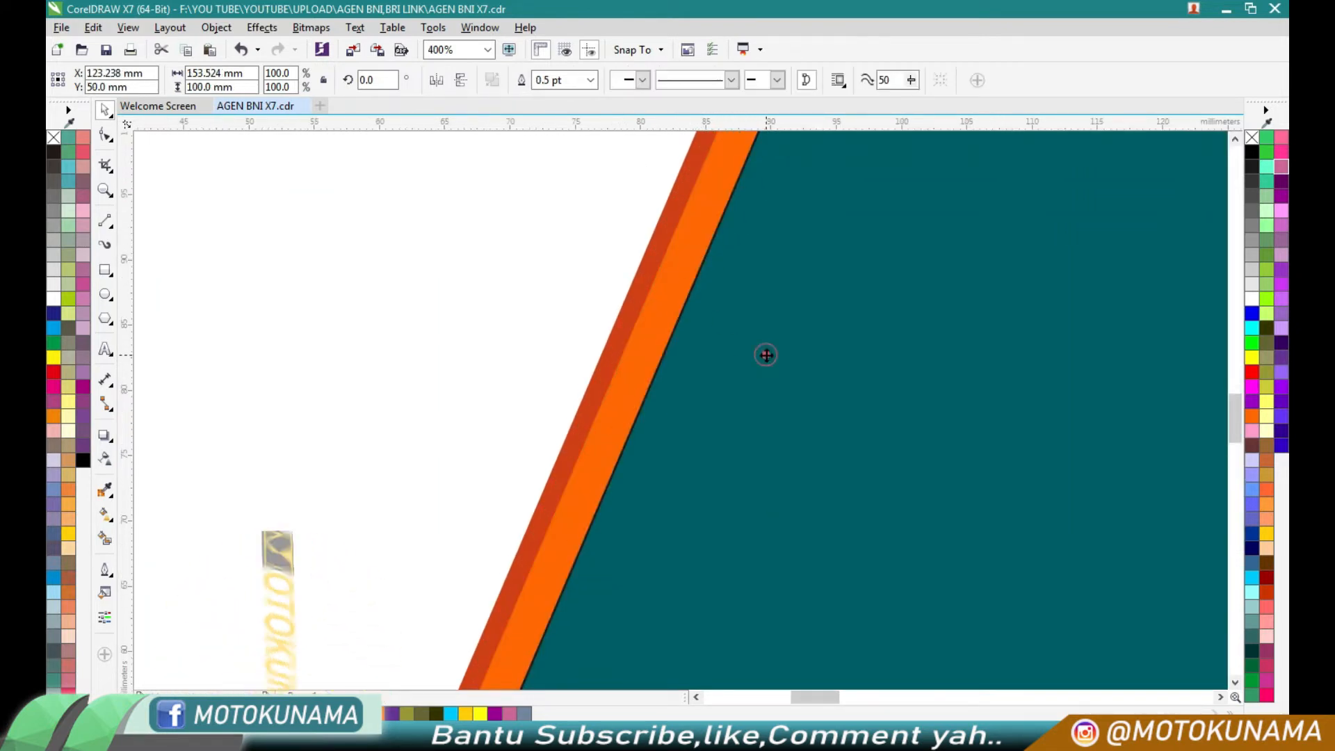
- PowerClip the diagonal stripe inside the 200 x 100 mm page rectangle
{"action": "left_click", "coordinate": [598, 420]}
{"action": "scroll", "coordinate": [603, 423], "scroll_direction": "down", "scroll_amount": 1}
{"action": "right_click", "coordinate": [603, 424]}
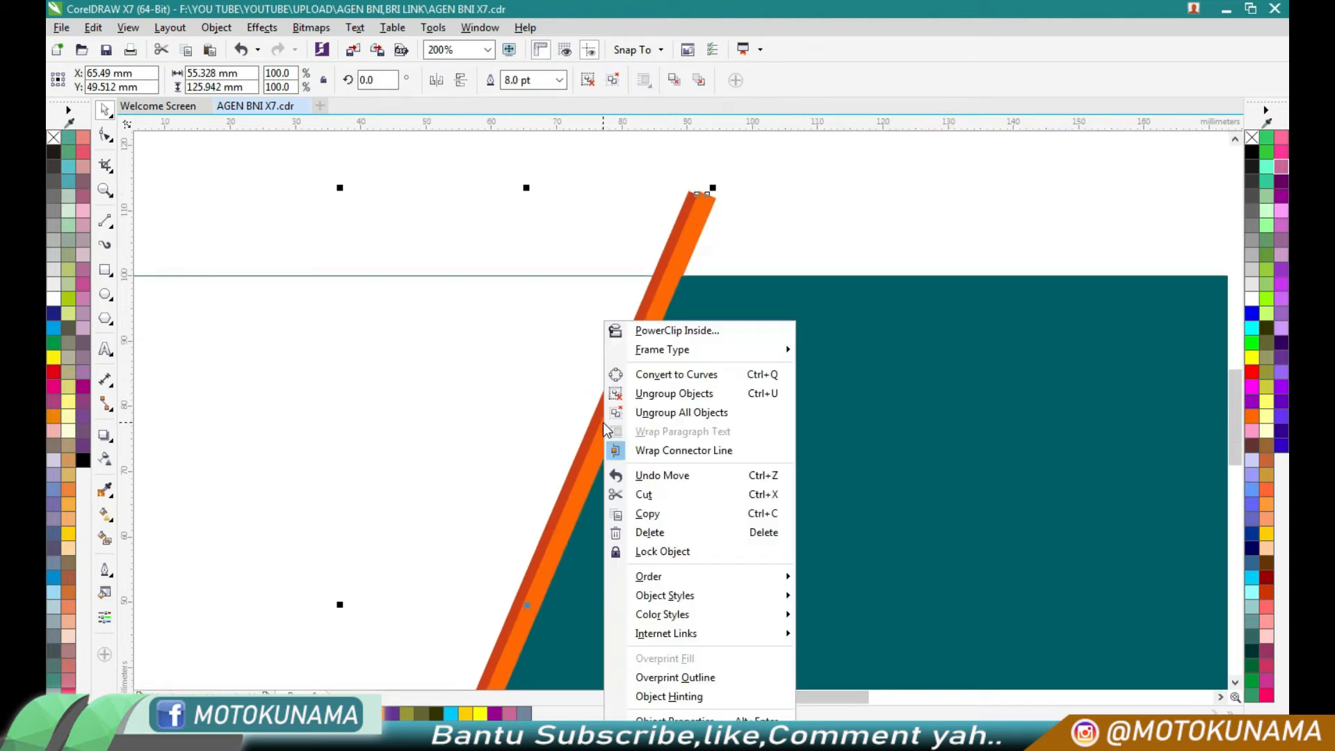
{"action": "left_click", "coordinate": [648, 332]}
{"action": "left_click", "coordinate": [467, 352]}
{"action": "scroll", "coordinate": [797, 281], "scroll_direction": "down", "scroll_amount": 2}
{"action": "scroll", "coordinate": [817, 376], "scroll_direction": "up", "scroll_amount": 1}
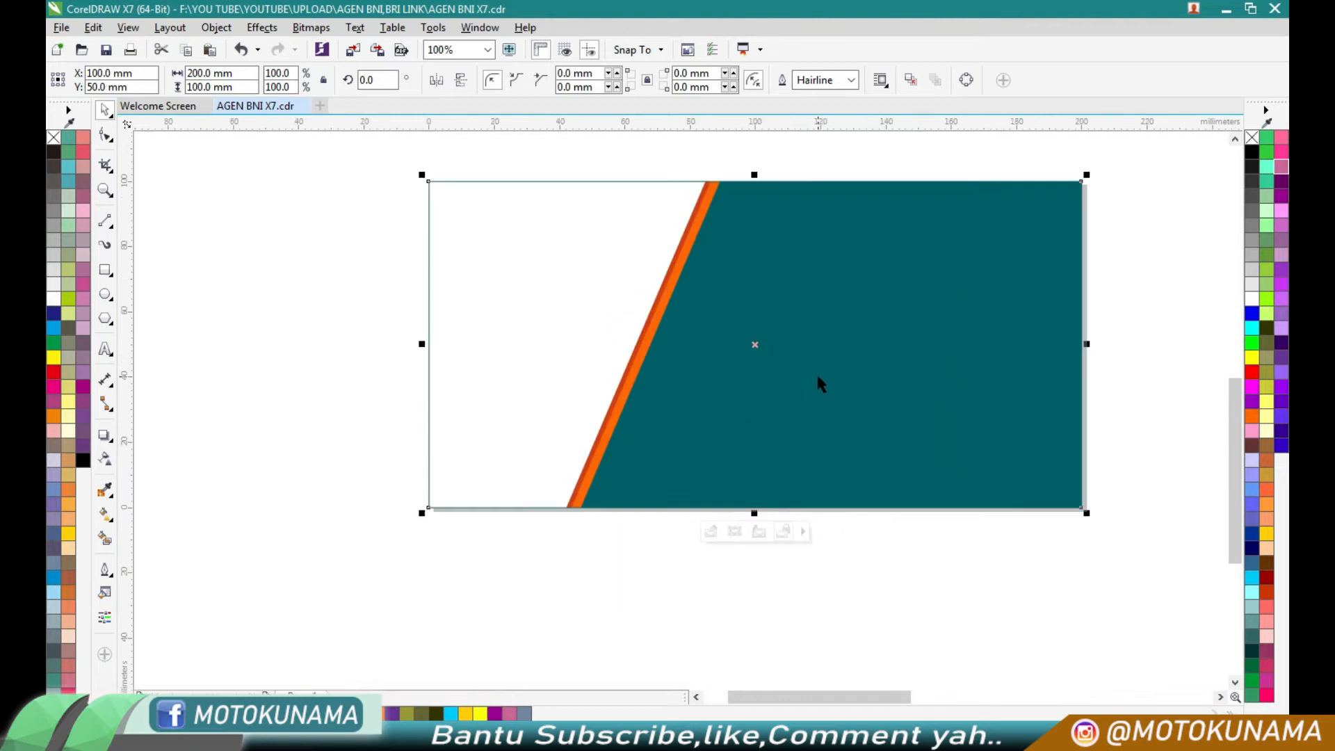
- Move the agen47 BNI logo with its slogan from the extracted banner to the upper-left area of the new layout
{"action": "scroll", "coordinate": [576, 314], "scroll_direction": "down", "scroll_amount": 2}
{"action": "left_click", "coordinate": [792, 453]}
{"action": "left_click_drag", "start_coordinate": [897, 394], "coordinate": [566, 303]}
{"action": "scroll", "coordinate": [565, 303], "scroll_direction": "up", "scroll_amount": 3}
{"action": "scroll", "coordinate": [560, 296], "scroll_direction": "down", "scroll_amount": 2}
{"action": "scroll", "coordinate": [554, 247], "scroll_direction": "up", "scroll_amount": 1}
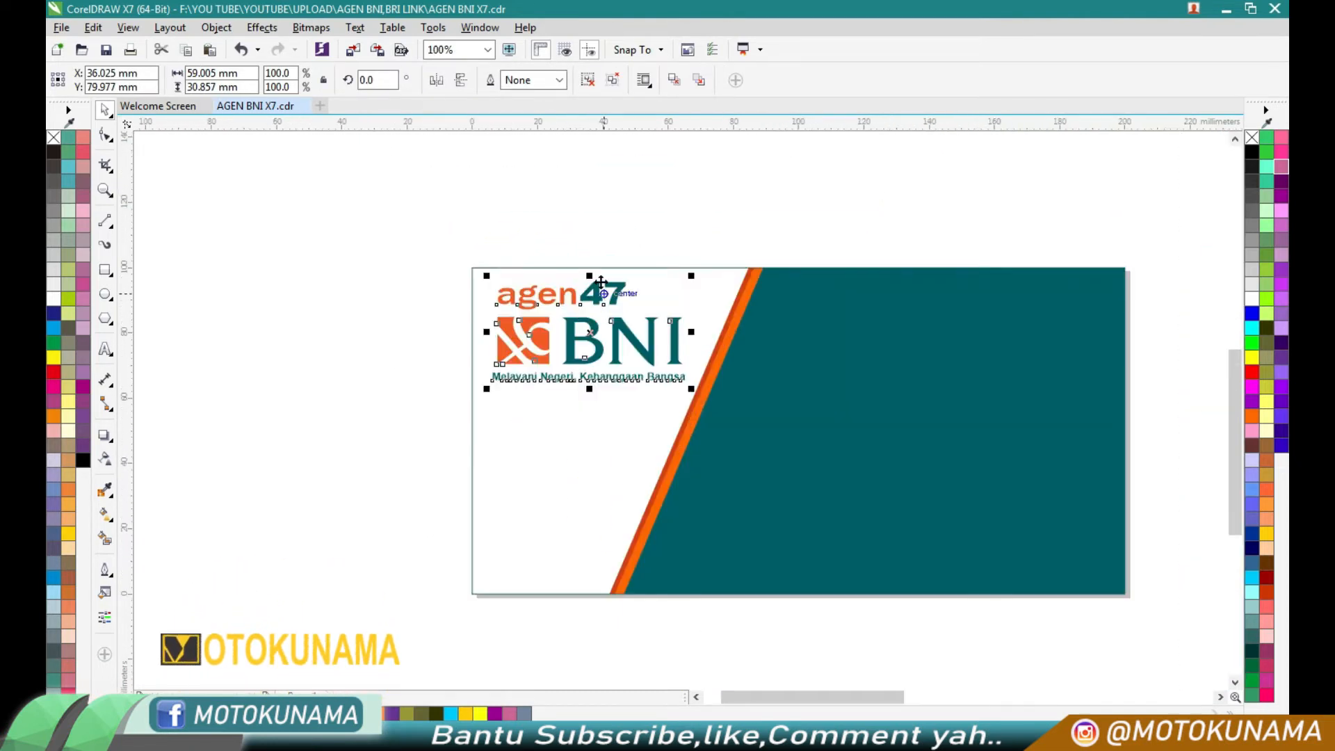
{"action": "left_click", "coordinate": [590, 253]}
- Take the woman's photo from the extracted banner and PowerClip it inside the page rectangle
{"action": "scroll", "coordinate": [558, 332], "scroll_direction": "down", "scroll_amount": 1}
{"action": "scroll", "coordinate": [723, 432], "scroll_direction": "down", "scroll_amount": 3}
{"action": "scroll", "coordinate": [720, 421], "scroll_direction": "up", "scroll_amount": 1}
{"action": "left_click", "coordinate": [721, 417]}
{"action": "left_click_drag", "start_coordinate": [721, 417], "coordinate": [512, 426]}
{"action": "right_click", "coordinate": [512, 426]}
{"action": "left_click", "coordinate": [595, 292]}
{"action": "left_click", "coordinate": [378, 318]}
- Edit the PowerClip contents, place the woman's photo in the page's lower-left corner and order it behind the diagonal stripe
{"action": "left_click", "coordinate": [405, 369]}
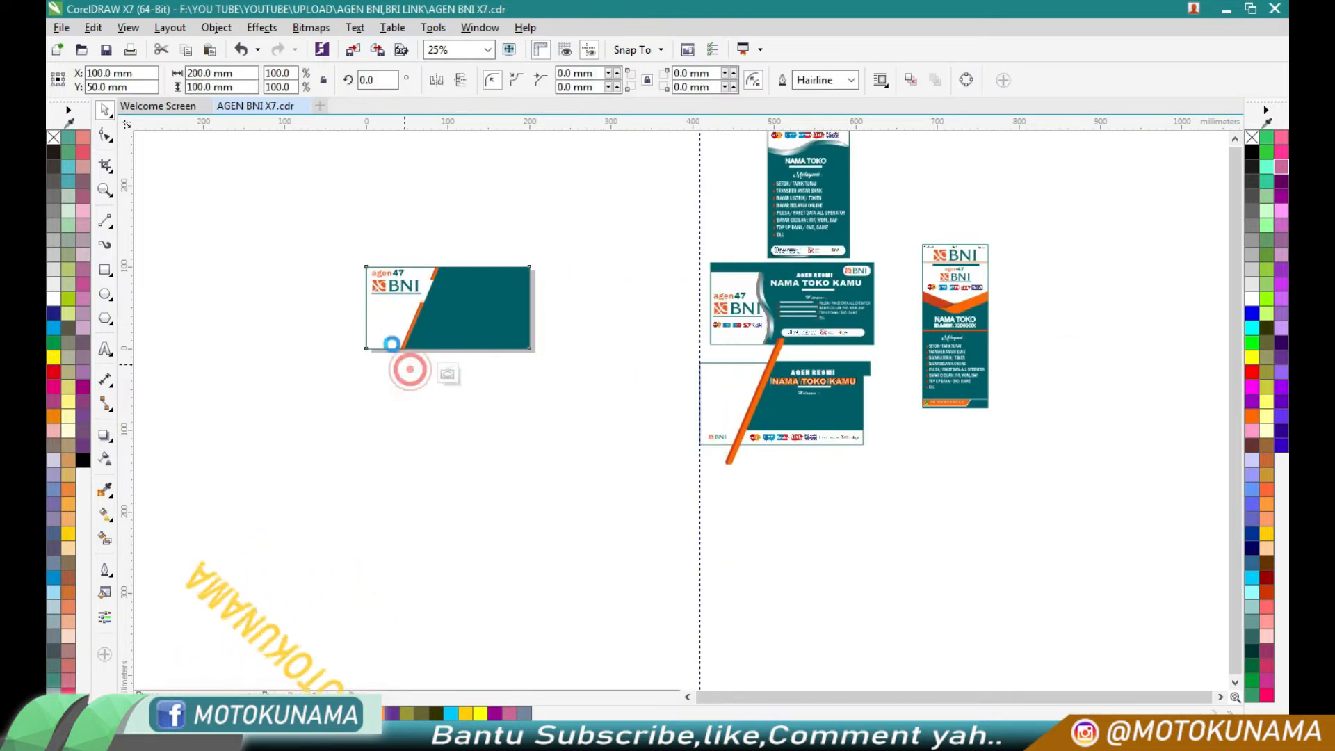
{"action": "scroll", "coordinate": [388, 332], "scroll_direction": "up", "scroll_amount": 2}
{"action": "left_click_drag", "start_coordinate": [683, 303], "coordinate": [354, 358]}
{"action": "right_click", "coordinate": [373, 358]}
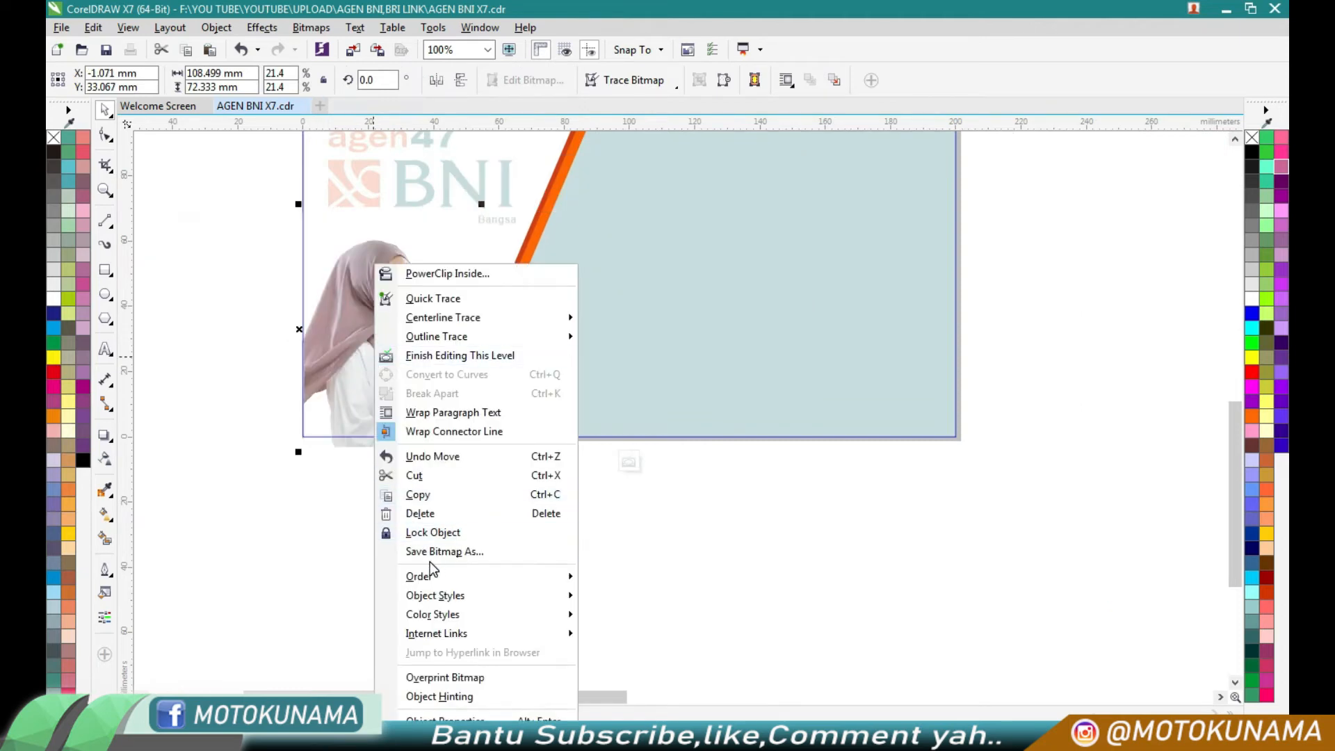
{"action": "mouse_move", "coordinate": [574, 576]}
{"action": "left_click", "coordinate": [639, 634]}
{"action": "left_click", "coordinate": [638, 573]}
{"action": "scroll", "coordinate": [350, 360], "scroll_direction": "up", "scroll_amount": 1}
{"action": "left_click_drag", "start_coordinate": [447, 379], "coordinate": [446, 388]}
- Erase the part of the woman's photo that extends past the diagonal stripe and finish editing the PowerClip
{"action": "left_click", "coordinate": [109, 174]}
{"action": "left_click", "coordinate": [147, 223]}
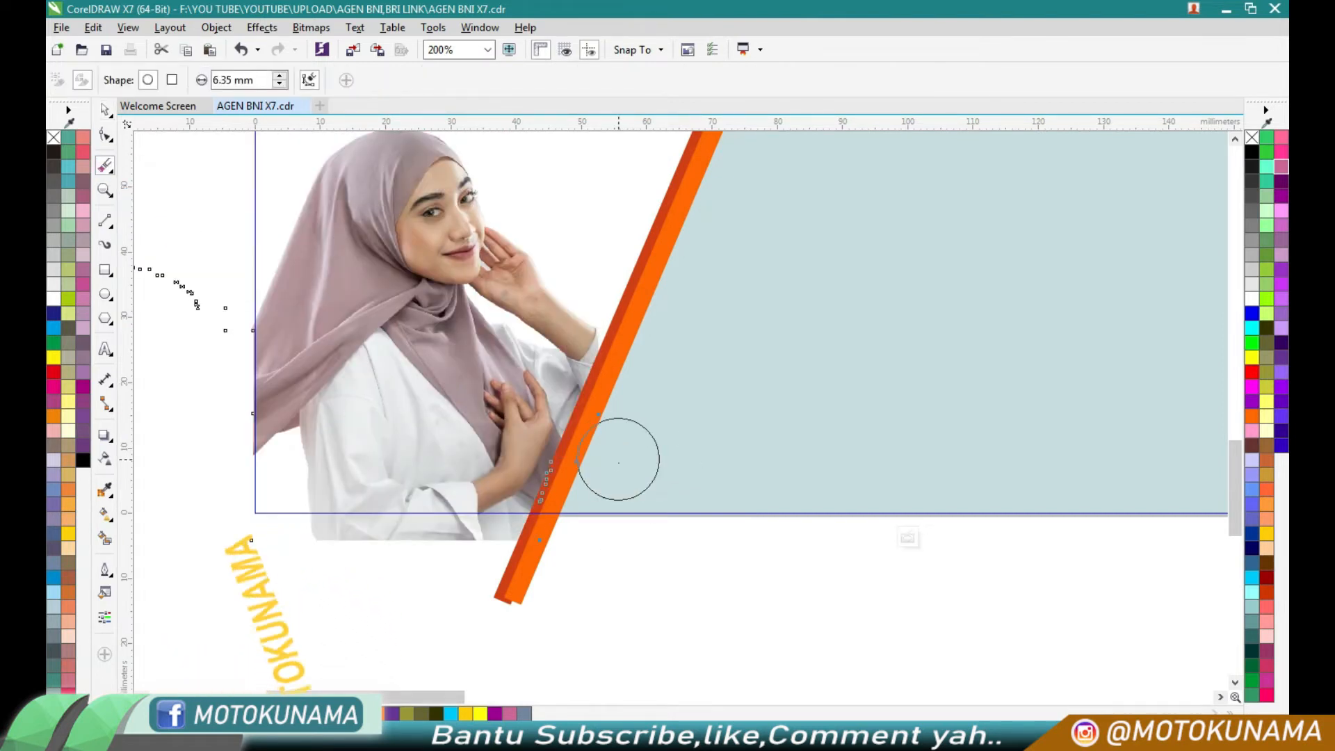
{"action": "left_click", "coordinate": [105, 109]}
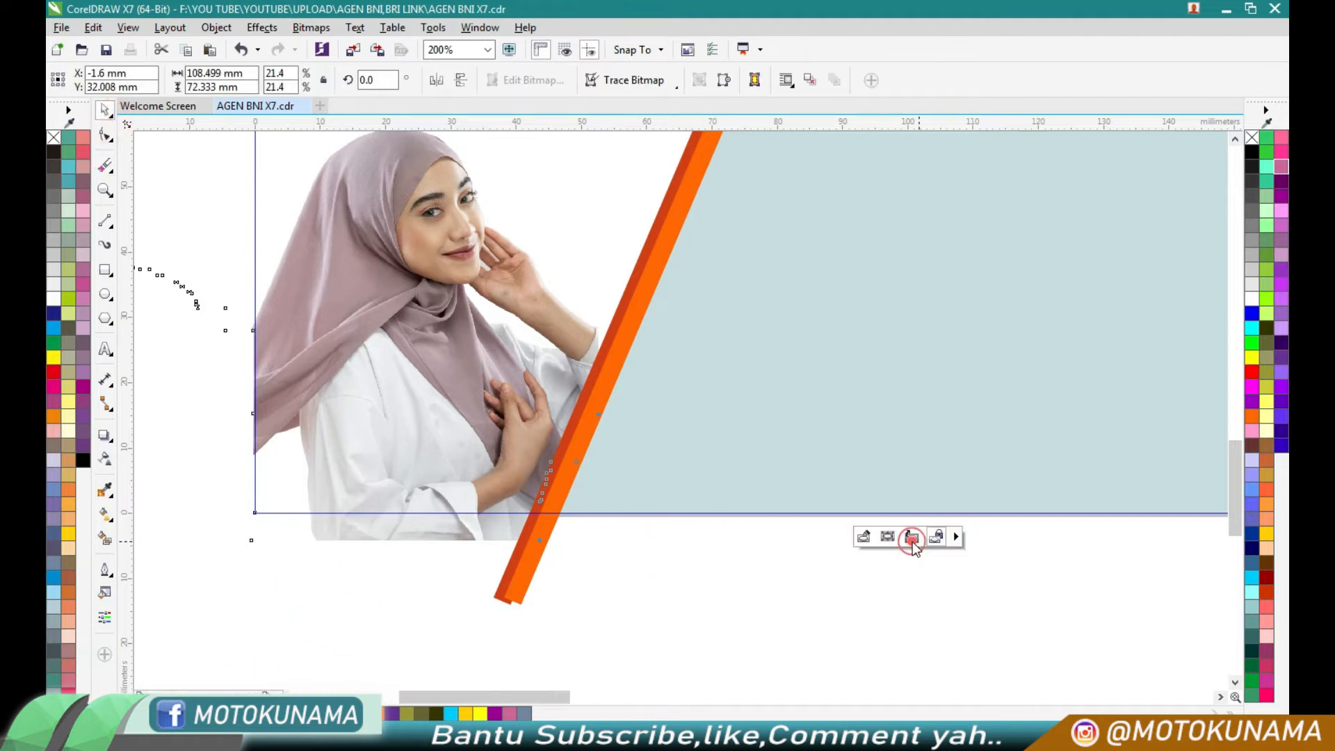
{"action": "left_click", "coordinate": [912, 537]}
{"action": "scroll", "coordinate": [545, 549], "scroll_direction": "down", "scroll_amount": 1}
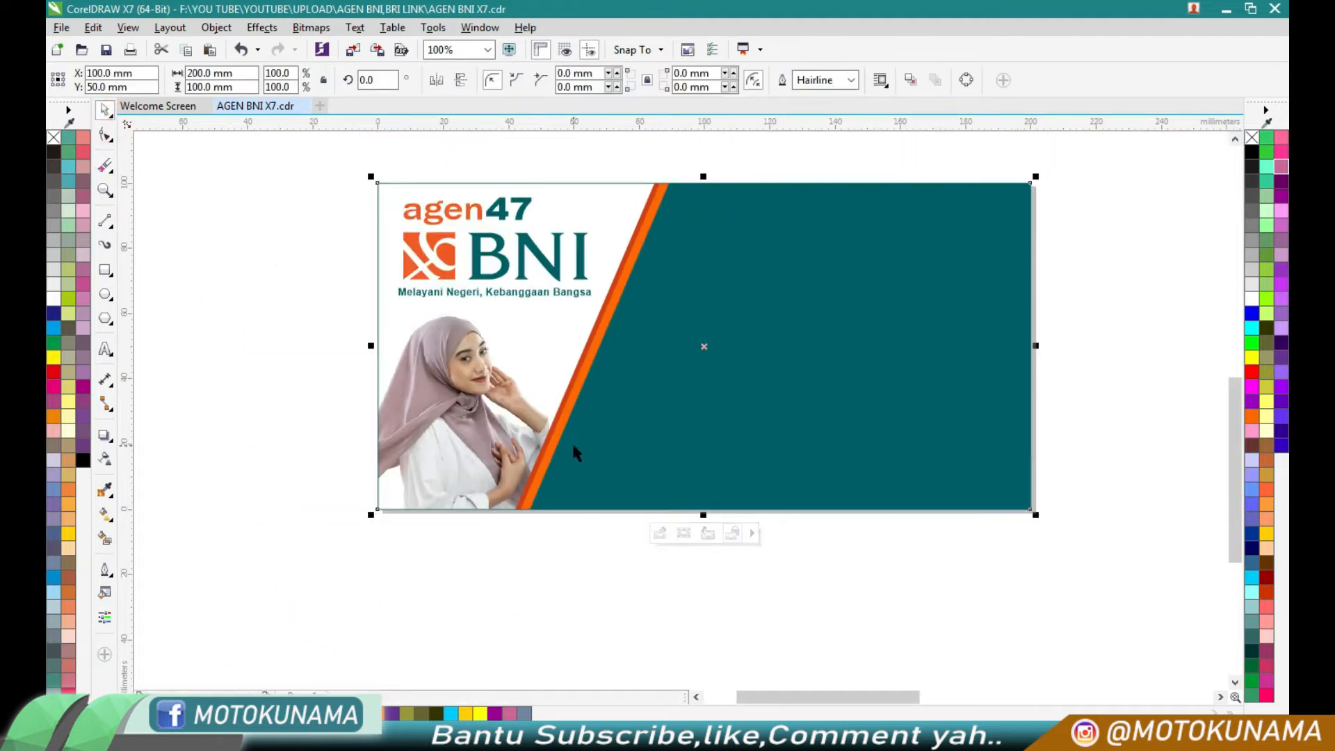
- Move the small BNI logo badge from the extracted banner onto the lower part of the woman's photo
{"action": "scroll", "coordinate": [574, 444], "scroll_direction": "down", "scroll_amount": 1}
{"action": "left_click", "coordinate": [674, 554]}
{"action": "left_click_drag", "start_coordinate": [1171, 654], "coordinate": [509, 462]}
{"action": "scroll", "coordinate": [509, 462], "scroll_direction": "up", "scroll_amount": 2}
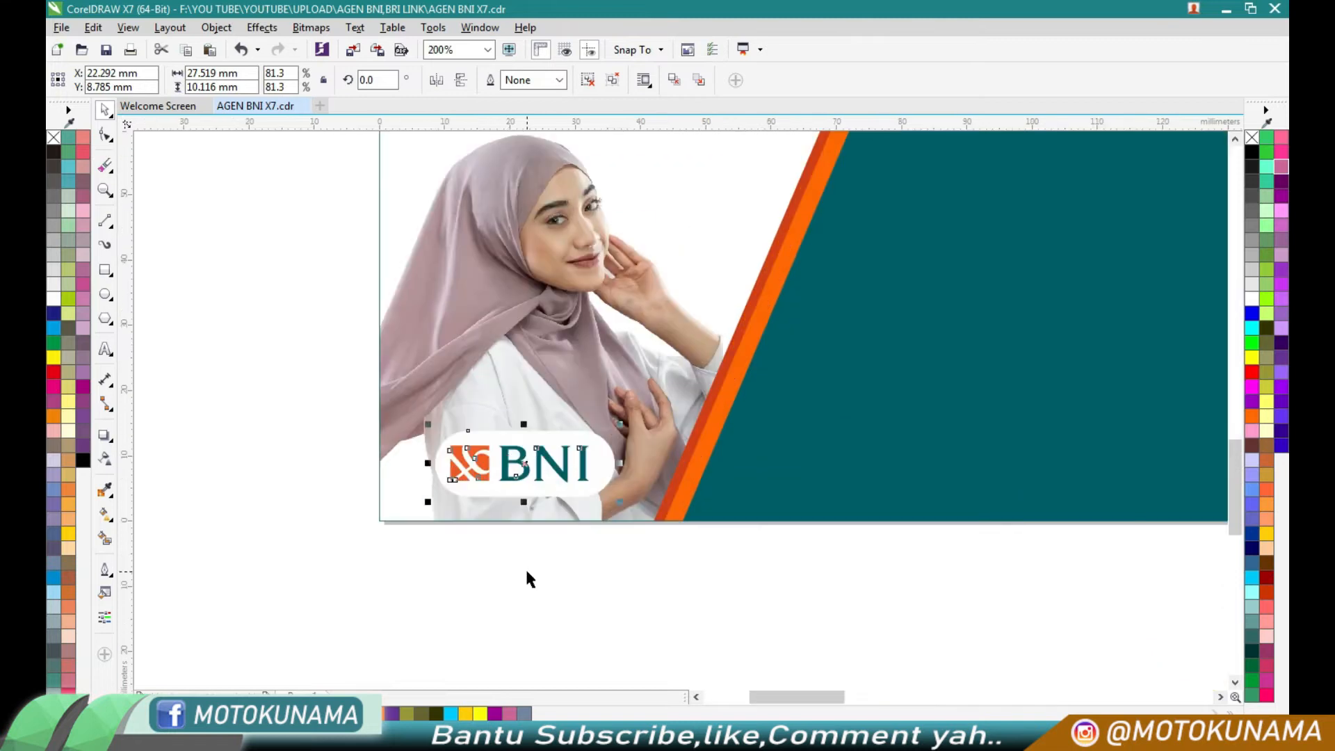
{"action": "left_click", "coordinate": [528, 578]}
- Move the row of payment and bank logos out of the extracted banner to the empty area below the new layout
{"action": "scroll", "coordinate": [525, 580], "scroll_direction": "down", "scroll_amount": 1}
{"action": "scroll", "coordinate": [472, 459], "scroll_direction": "down", "scroll_amount": 2}
{"action": "scroll", "coordinate": [865, 549], "scroll_direction": "up", "scroll_amount": 2}
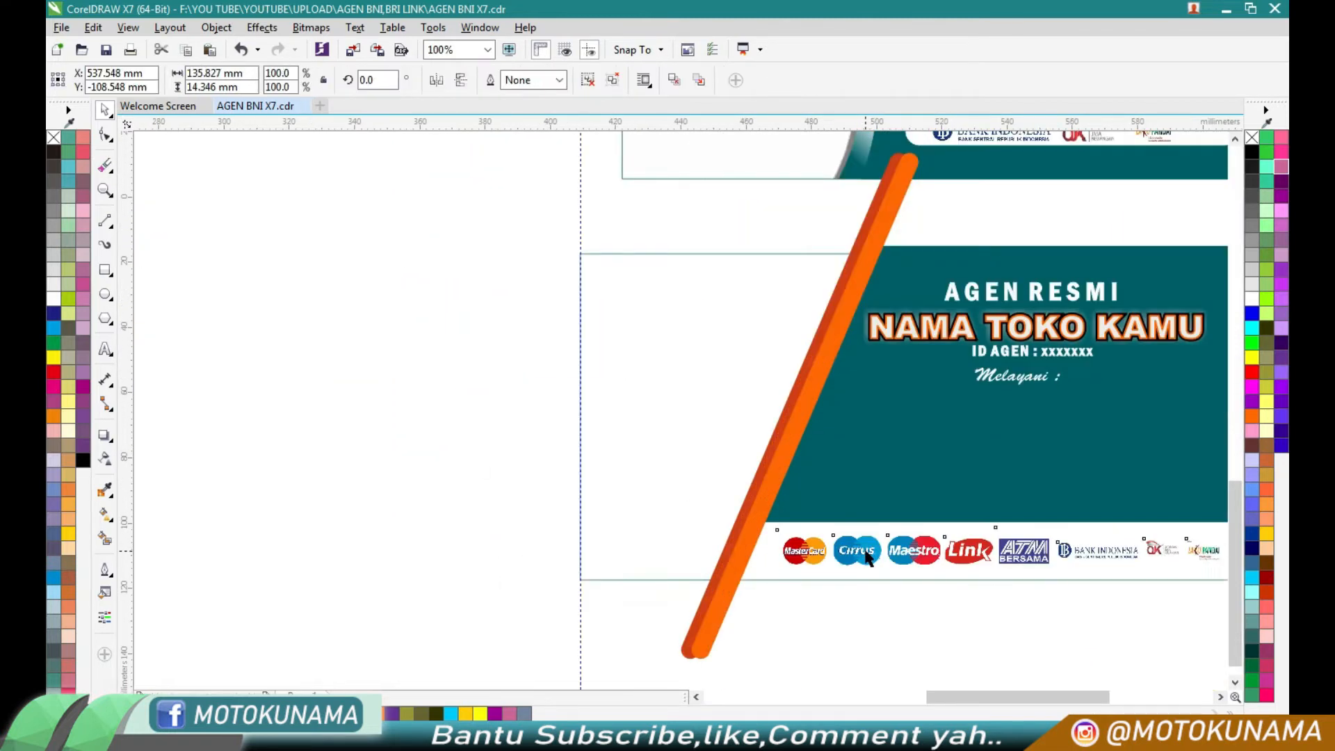
{"action": "left_click", "coordinate": [864, 549]}
{"action": "scroll", "coordinate": [865, 550], "scroll_direction": "down", "scroll_amount": 1}
{"action": "left_click_drag", "start_coordinate": [862, 549], "coordinate": [307, 453]}
{"action": "scroll", "coordinate": [238, 438], "scroll_direction": "down", "scroll_amount": 1}
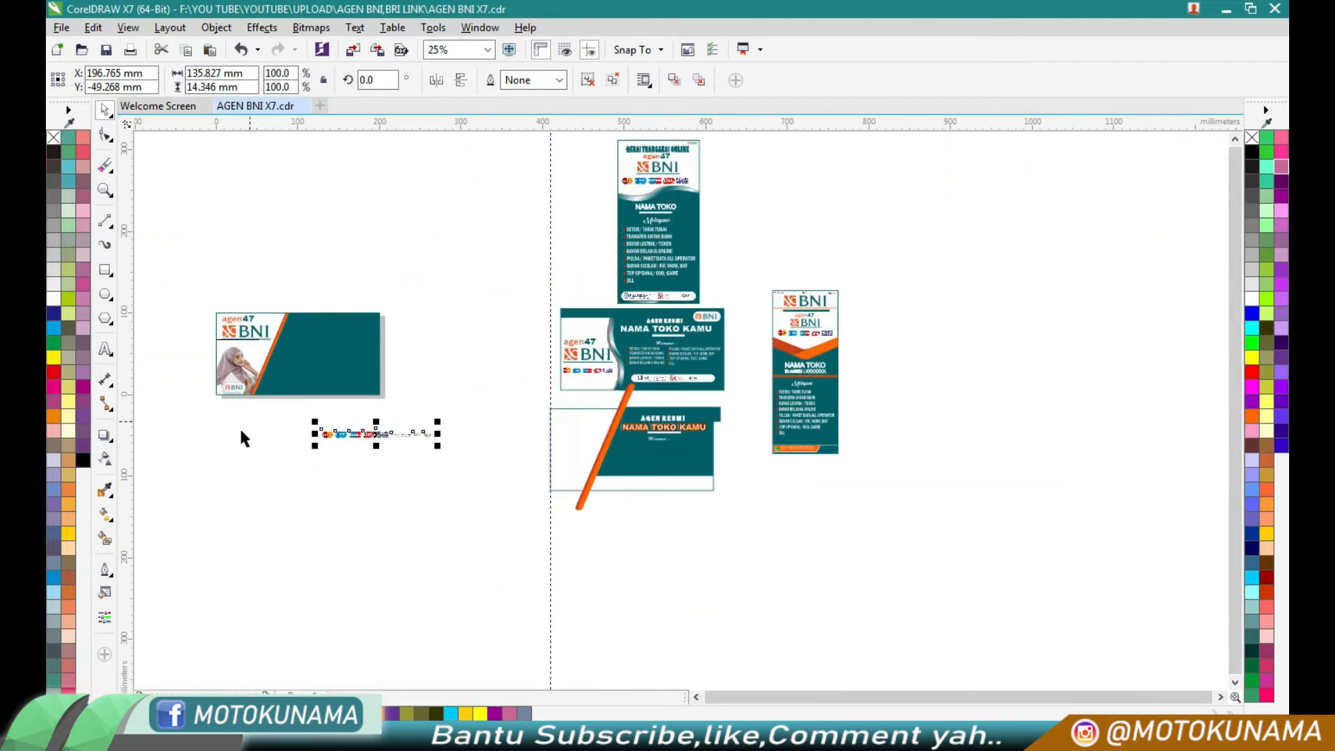
- Draw a rectangle about 170 x 21 mm over the teal area's lower edge and give it a white fill without outline
{"action": "scroll", "coordinate": [281, 345], "scroll_direction": "up", "scroll_amount": 2}
{"action": "left_click", "coordinate": [105, 270]}
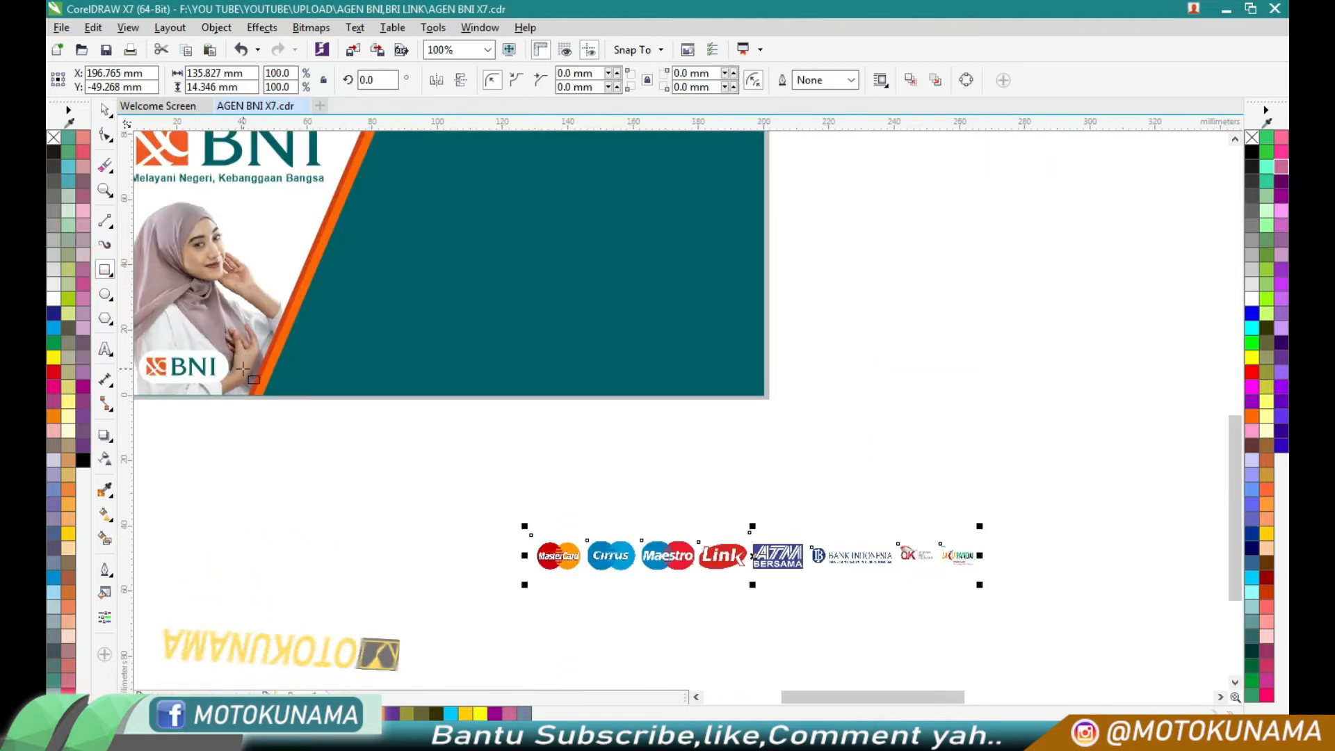
{"action": "scroll", "coordinate": [303, 343], "scroll_direction": "up", "scroll_amount": 1}
{"action": "scroll", "coordinate": [303, 344], "scroll_direction": "down", "scroll_amount": 1}
{"action": "left_click_drag", "start_coordinate": [304, 320], "coordinate": [860, 388]}
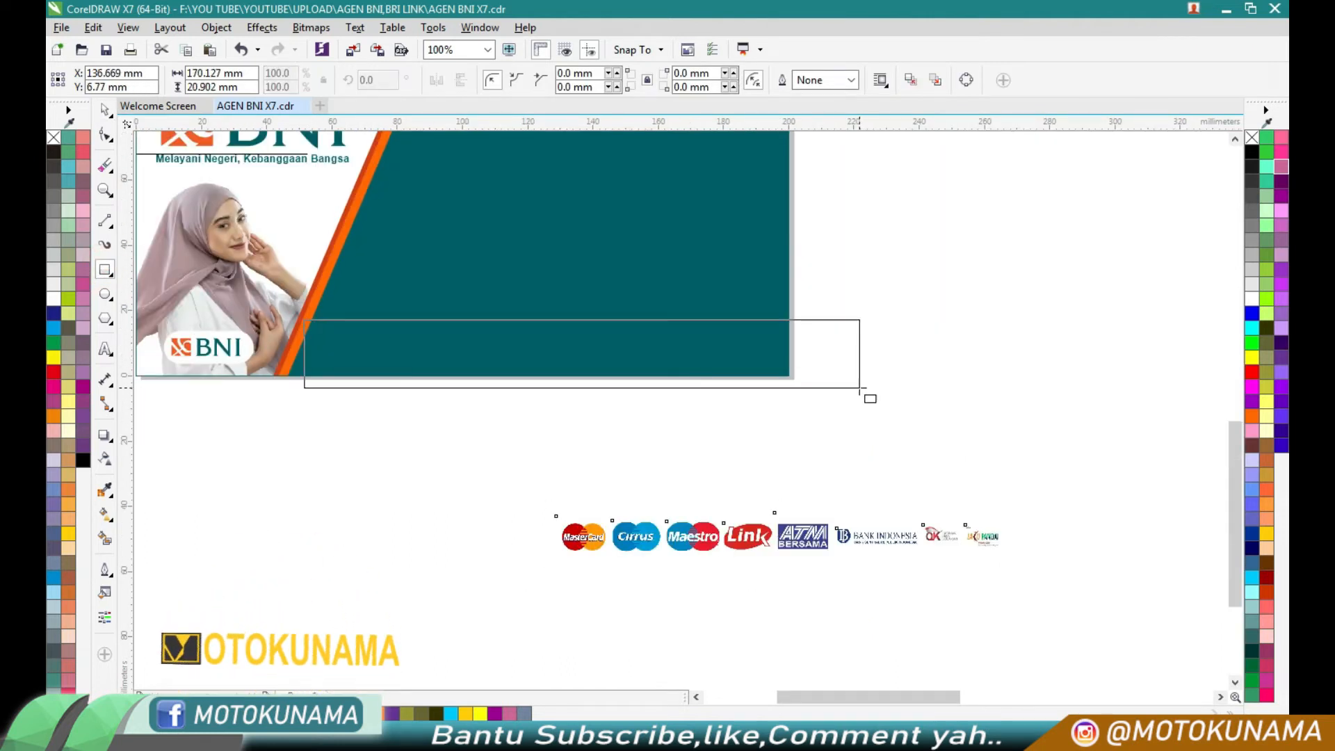
{"action": "left_click", "coordinate": [54, 300]}
{"action": "right_click", "coordinate": [53, 137]}
- PowerClip the white rectangle inside the teal shape
{"action": "right_click", "coordinate": [485, 341]}
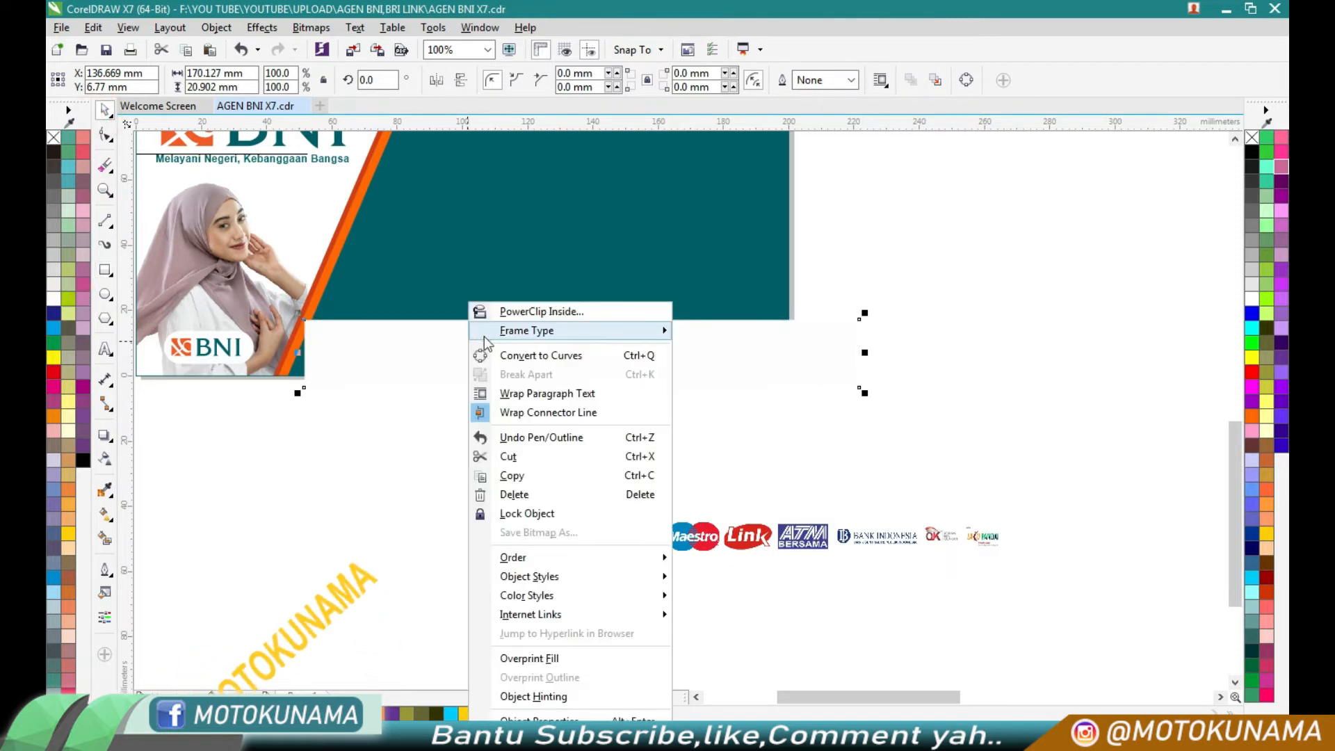
{"action": "left_click", "coordinate": [494, 311]}
{"action": "left_click", "coordinate": [493, 278]}
- Edit the teal shape's PowerClip contents and stretch the white rectangle's left side to a width of about 176 mm
{"action": "left_click", "coordinate": [487, 281], "text": "ctrl"}
{"action": "scroll", "coordinate": [285, 356], "scroll_direction": "up", "scroll_amount": 1}
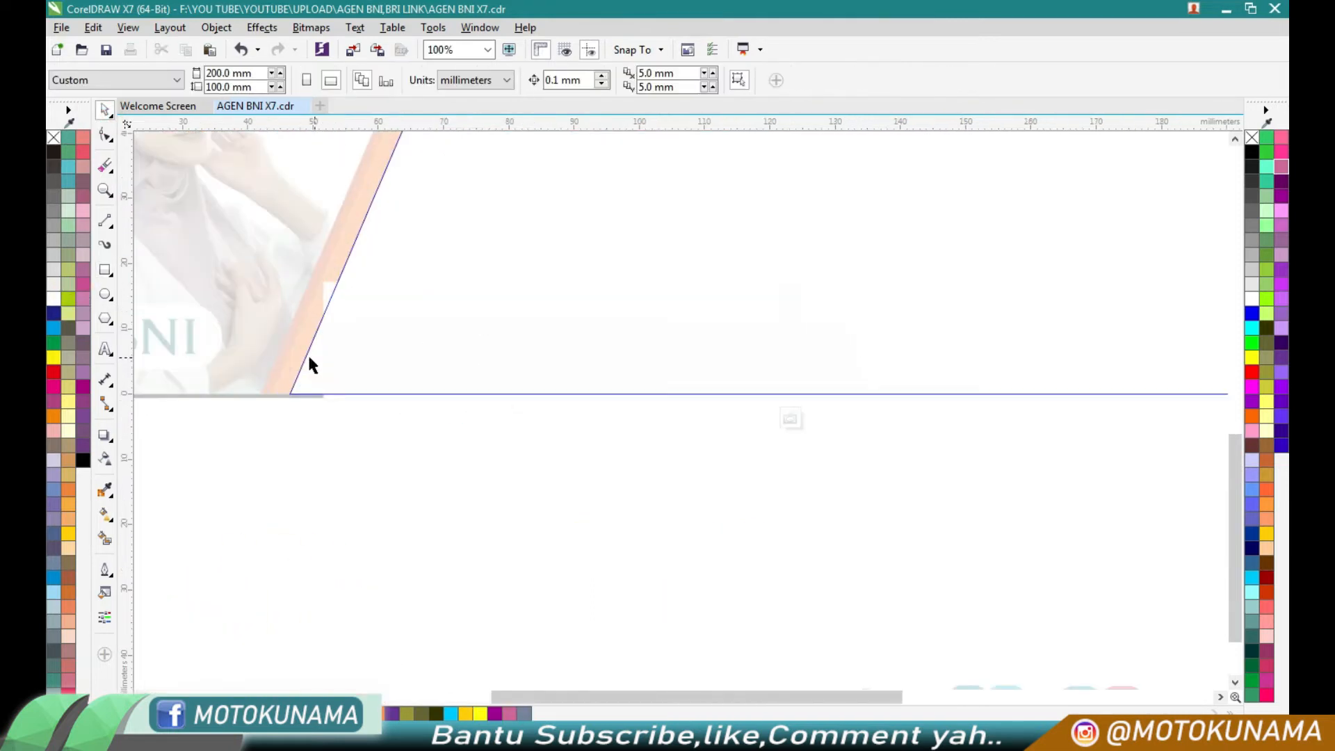
{"action": "left_click", "coordinate": [464, 374]}
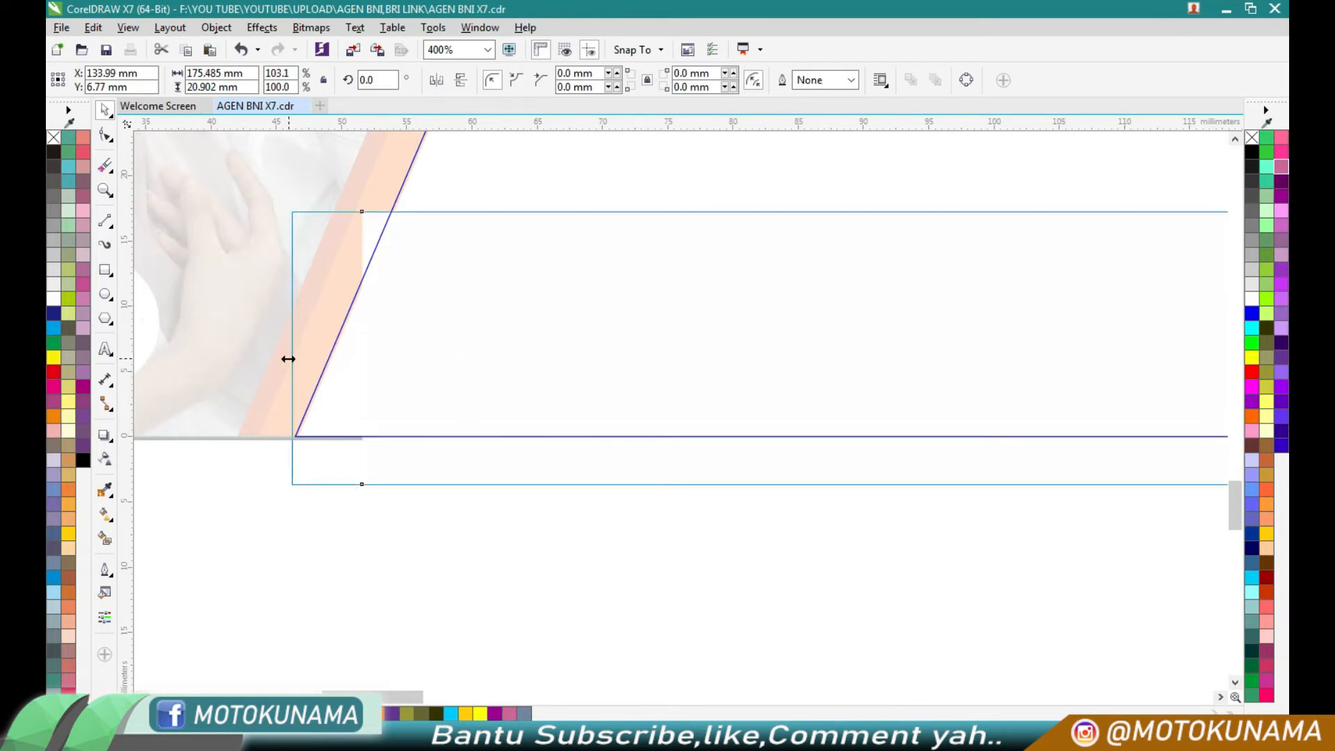
{"action": "left_click_drag", "start_coordinate": [288, 358], "coordinate": [282, 358]}
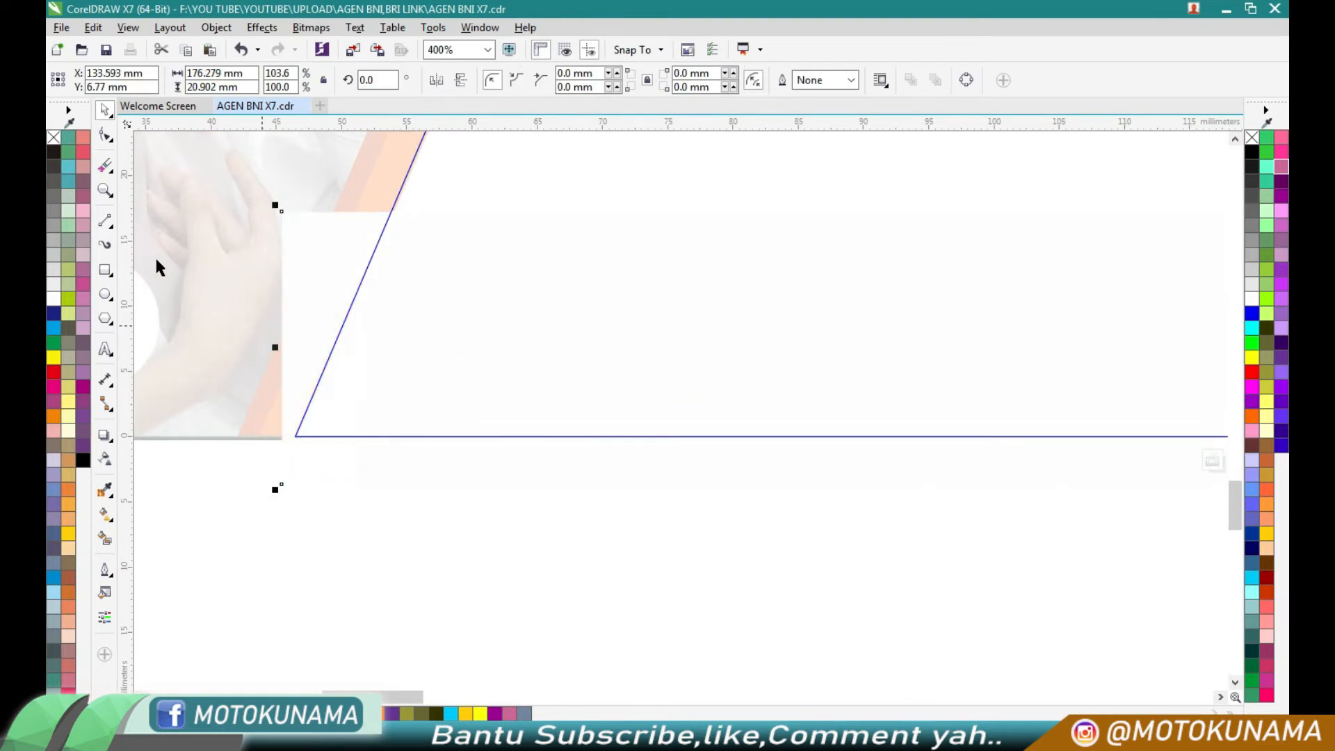
- Erase the white rectangle's left end along the diagonal stripe and finish editing the PowerClip
{"action": "left_click", "coordinate": [105, 167]}
{"action": "double_click", "coordinate": [265, 219]}
{"action": "double_click", "coordinate": [253, 253]}
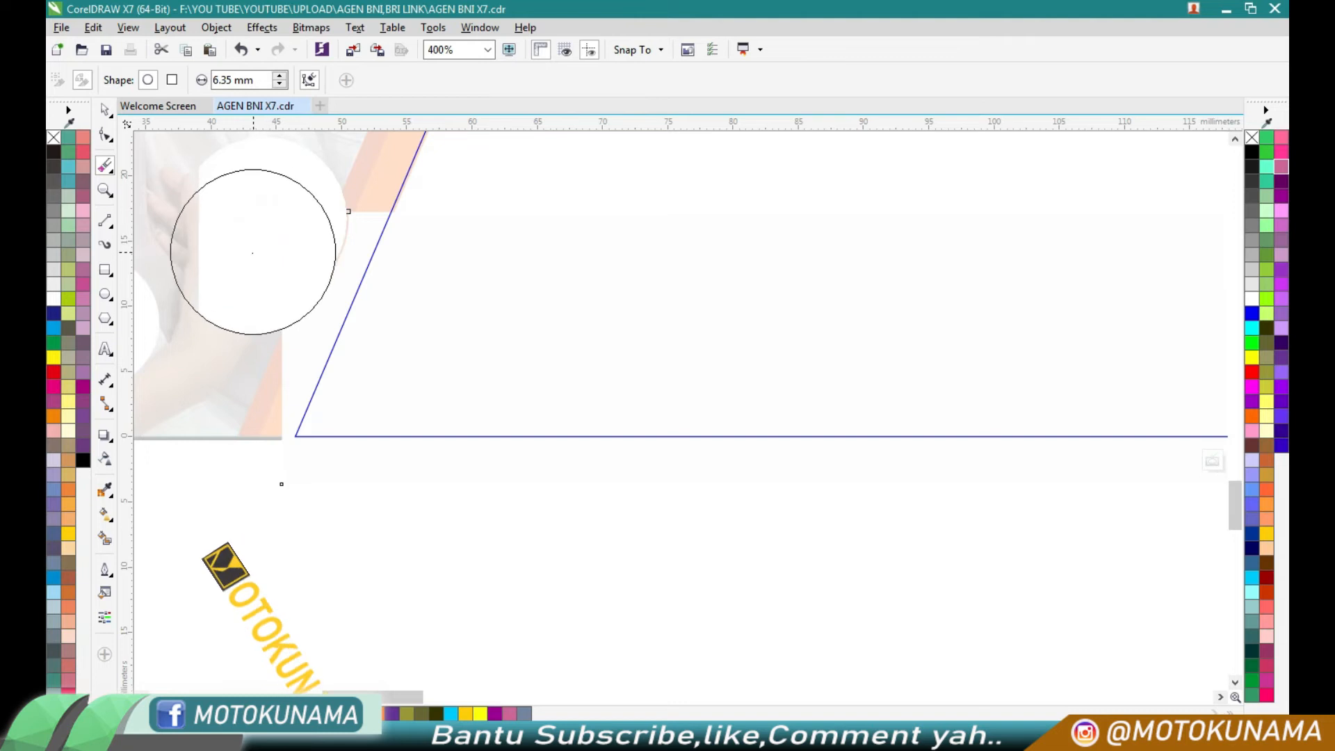
{"action": "left_click", "coordinate": [249, 293]}
{"action": "mouse_move", "coordinate": [246, 302]}
{"action": "left_mouse_down"}
{"action": "mouse_move", "coordinate": [326, 212]}
{"action": "mouse_move", "coordinate": [223, 382]}
{"action": "left_mouse_up"}
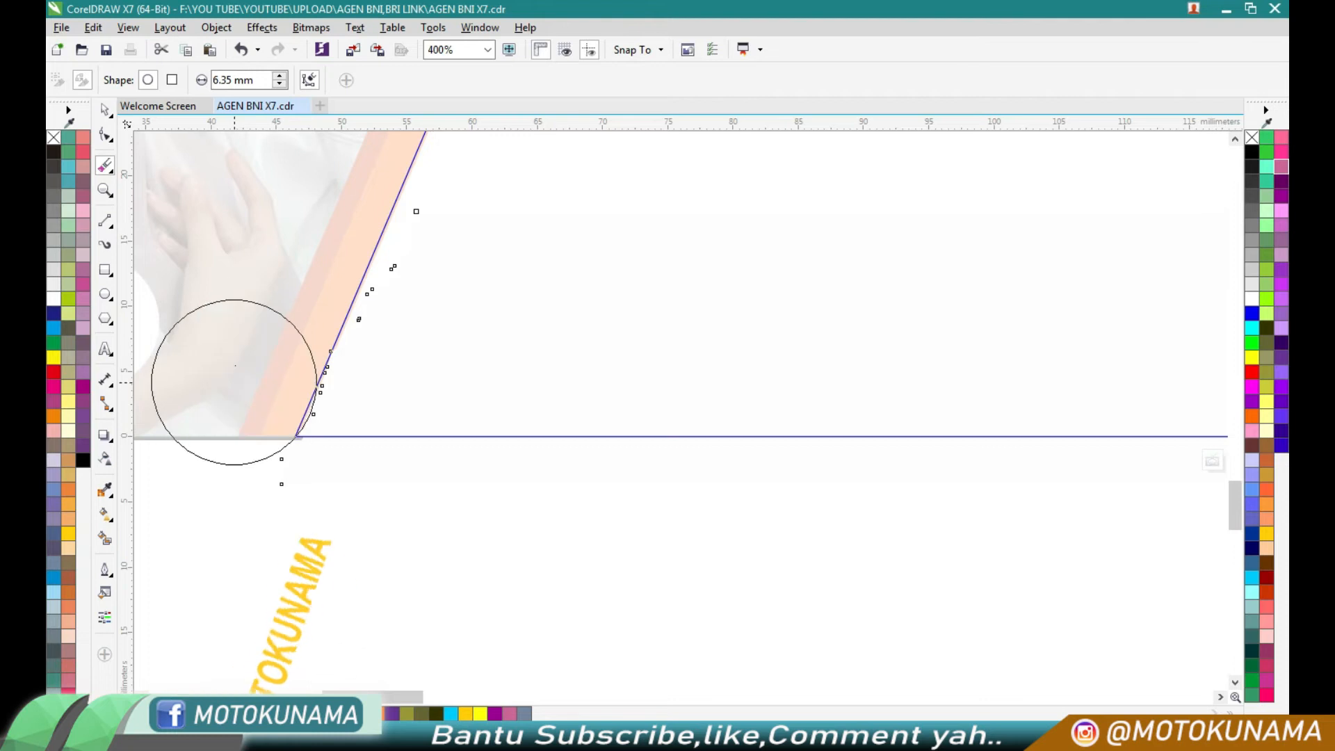
{"action": "left_click", "coordinate": [104, 111]}
{"action": "scroll", "coordinate": [445, 499], "scroll_direction": "down", "scroll_amount": 1}
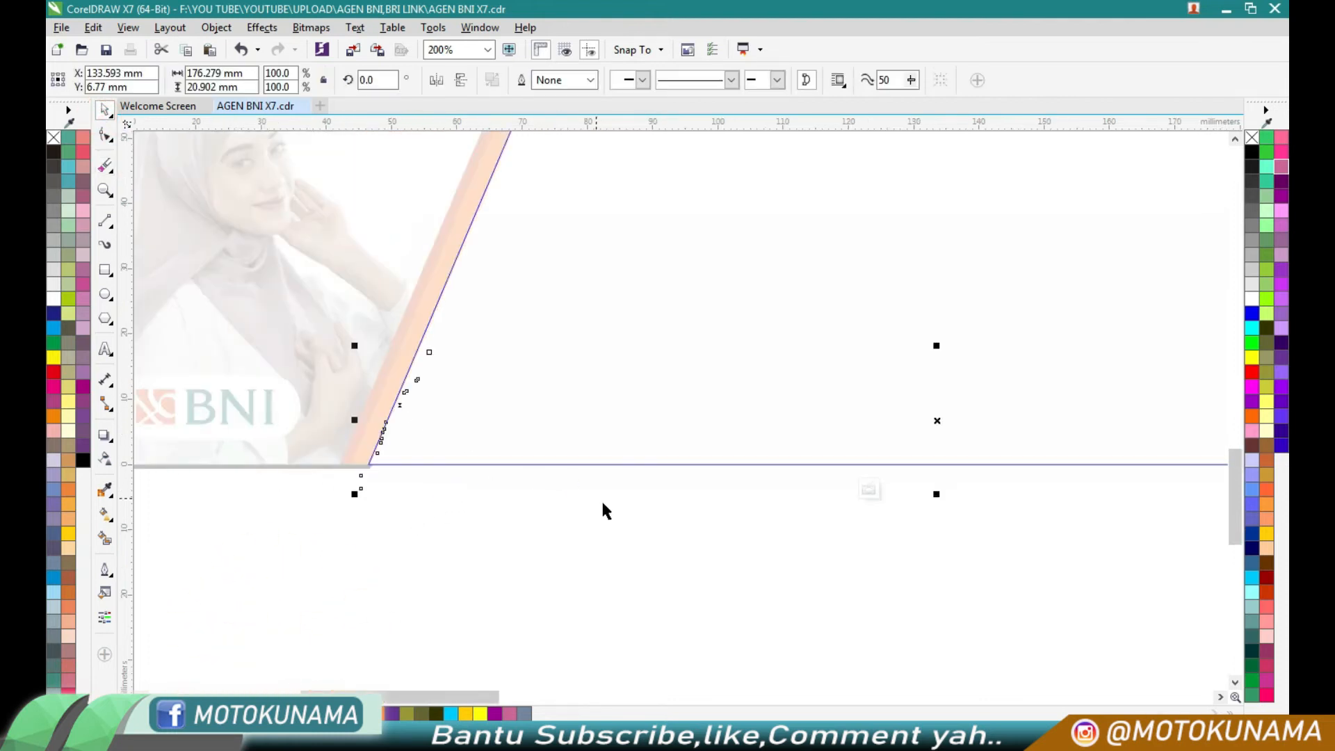
{"action": "left_click", "coordinate": [869, 489]}
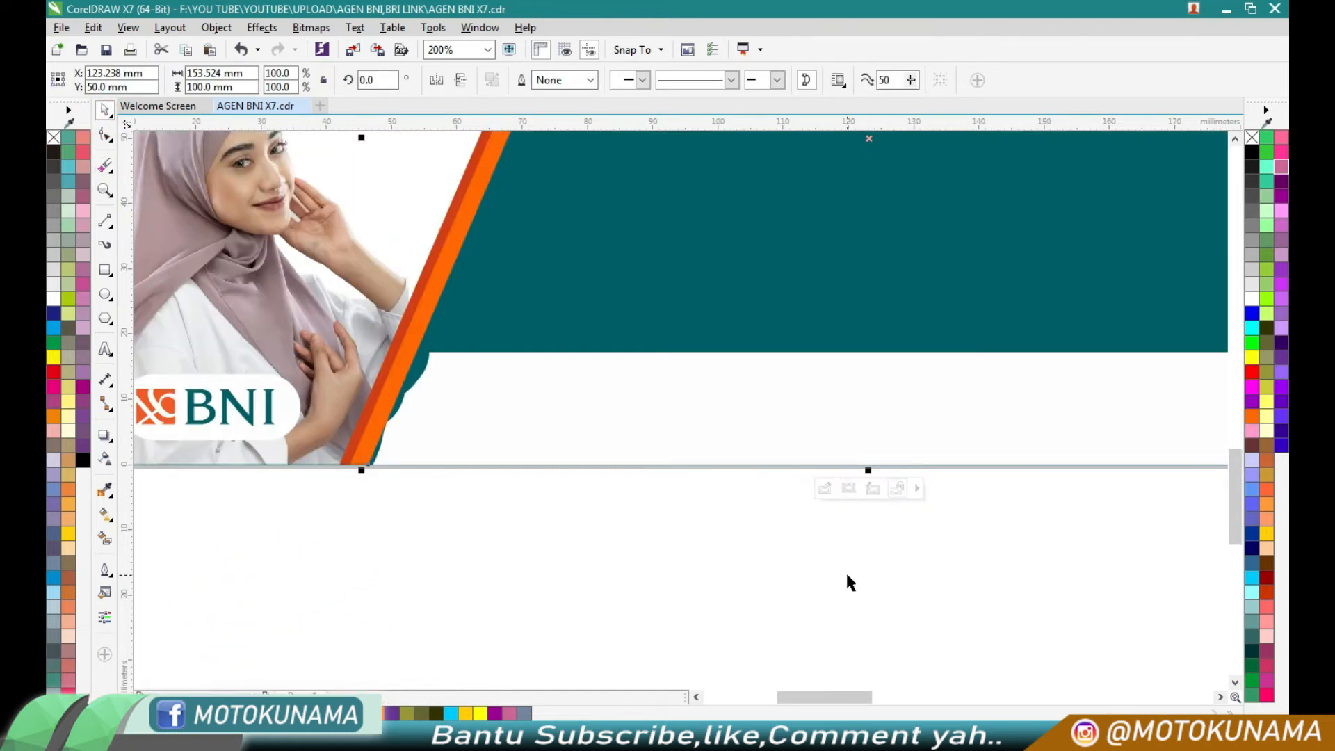
- Reopen the teal shape's PowerClip contents and stretch the white strip's left side to a width of about 179 mm
{"action": "left_click", "coordinate": [824, 489]}
{"action": "scroll", "coordinate": [399, 393], "scroll_direction": "up", "scroll_amount": 1}
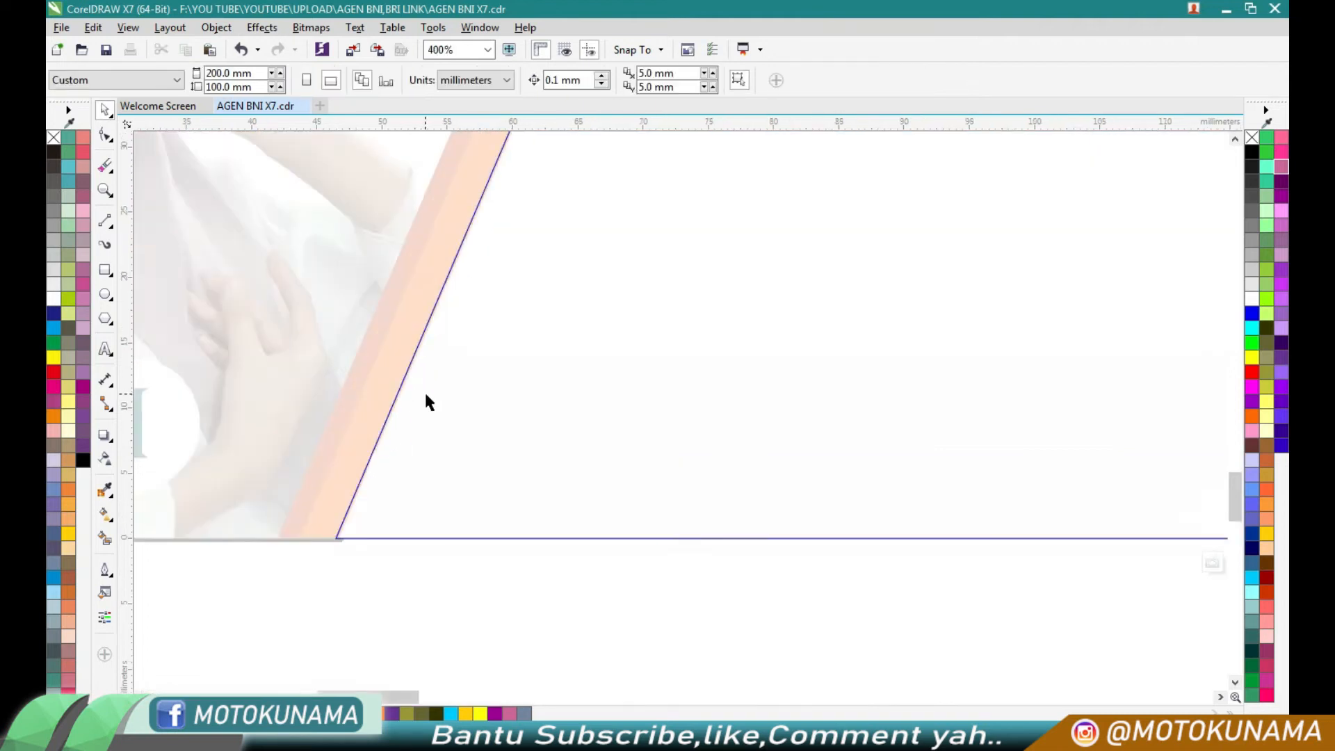
{"action": "left_click", "coordinate": [387, 454]}
{"action": "left_click_drag", "start_coordinate": [314, 449], "coordinate": [282, 449]}
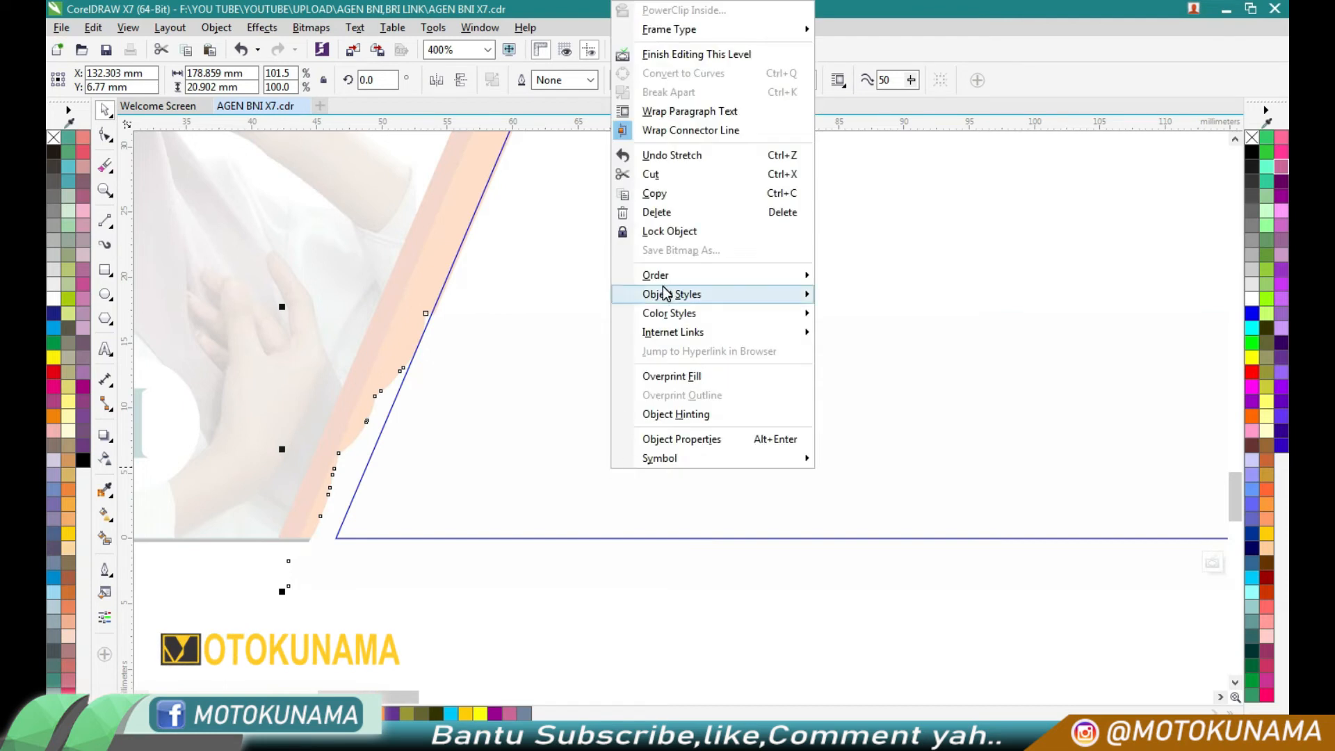
- Change the white strip's stacking order and finish editing the teal shape's PowerClip contents
{"action": "mouse_move", "coordinate": [764, 276]}
{"action": "left_click", "coordinate": [849, 422]}
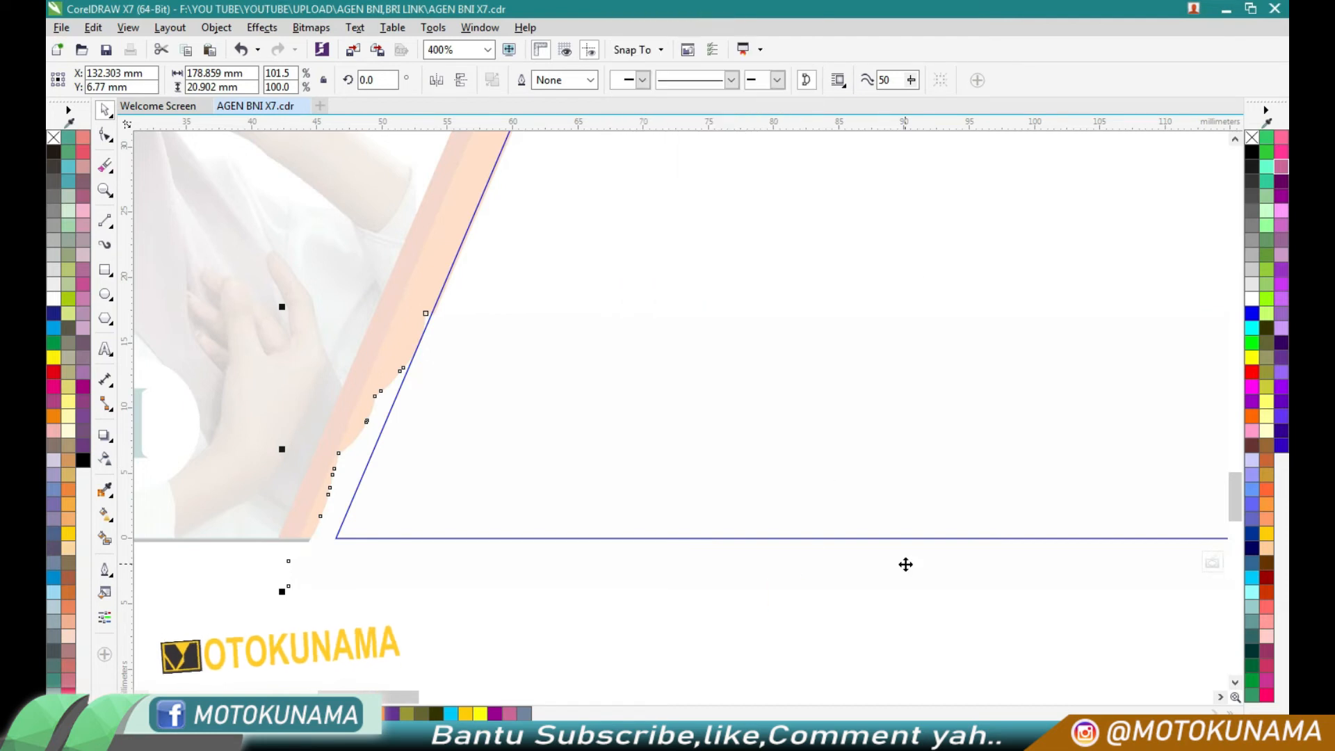
{"action": "left_click", "coordinate": [869, 538]}
{"action": "scroll", "coordinate": [873, 545], "scroll_direction": "down", "scroll_amount": 4}
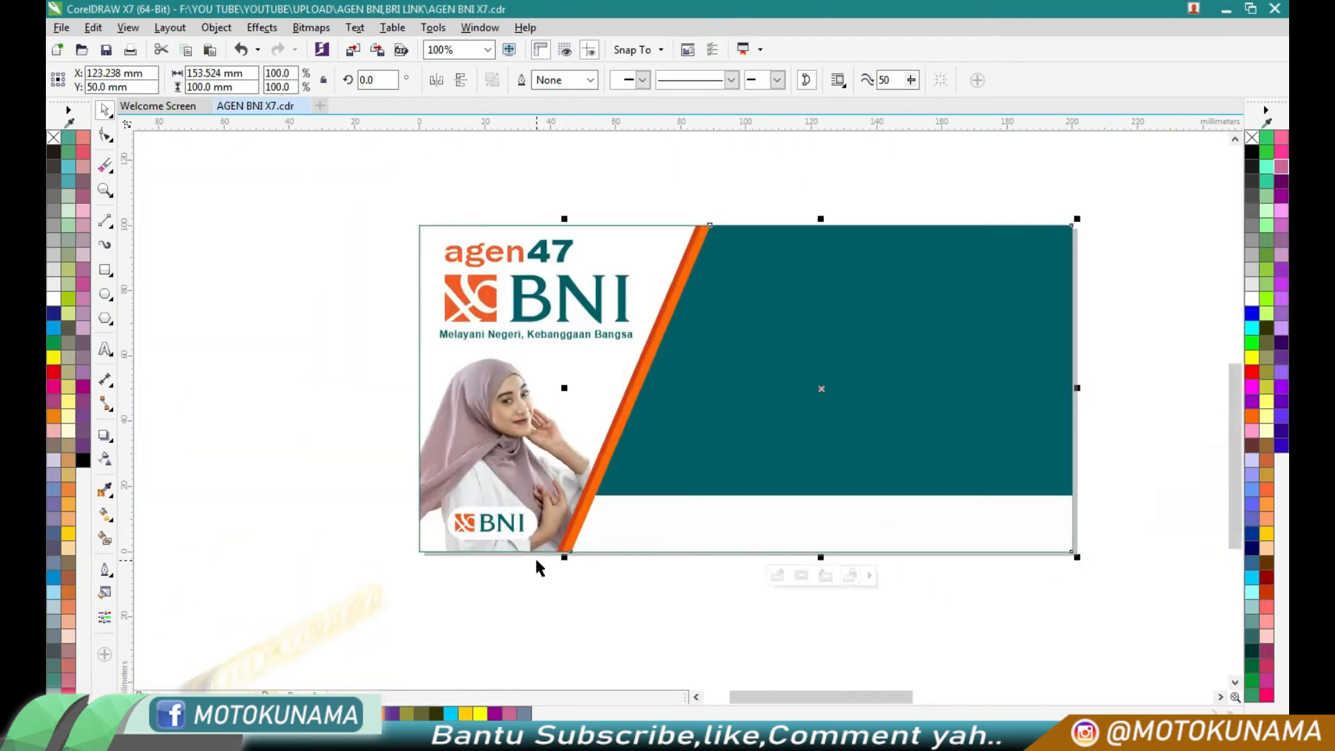
{"action": "scroll", "coordinate": [539, 566], "scroll_direction": "down", "scroll_amount": 2}
- Bring the payment and institution logo row in front of the teal shape so it sits on the white strip
{"action": "left_click", "coordinate": [971, 546]}
{"action": "left_click", "coordinate": [723, 553]}
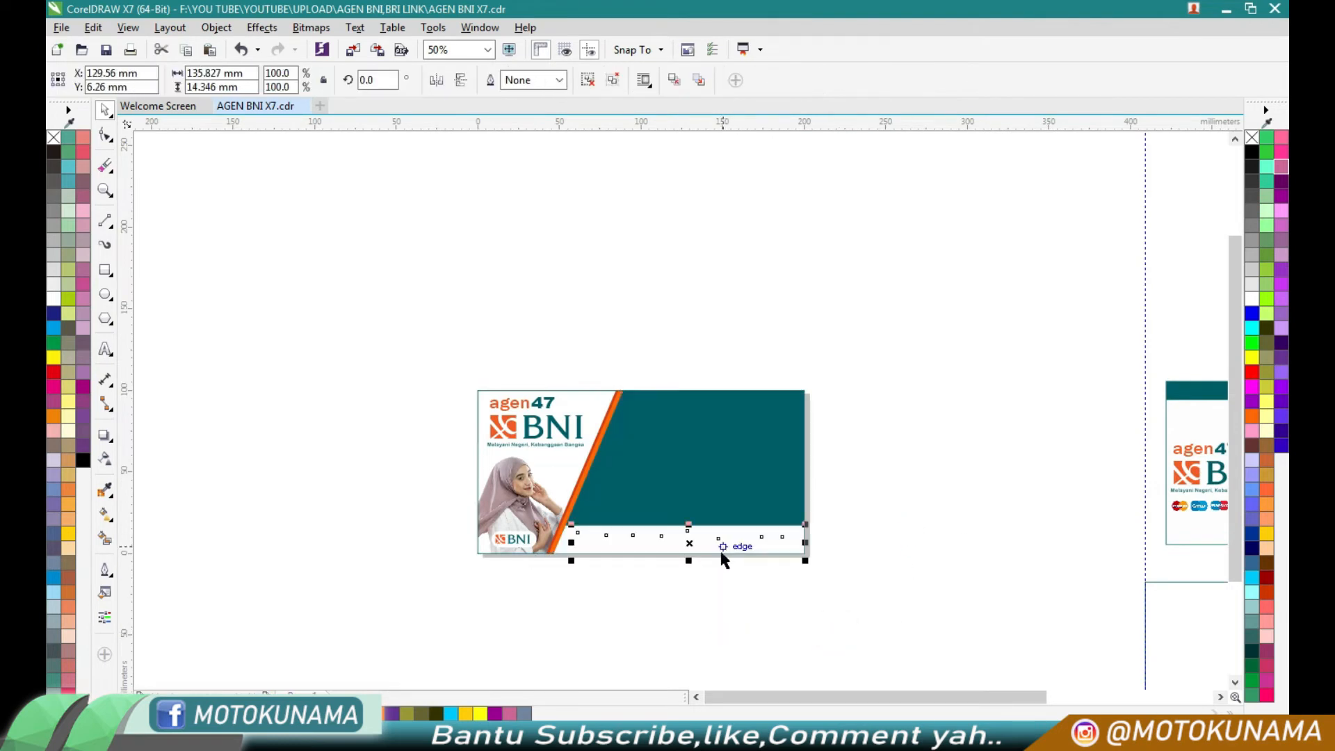
{"action": "right_click", "coordinate": [690, 544]}
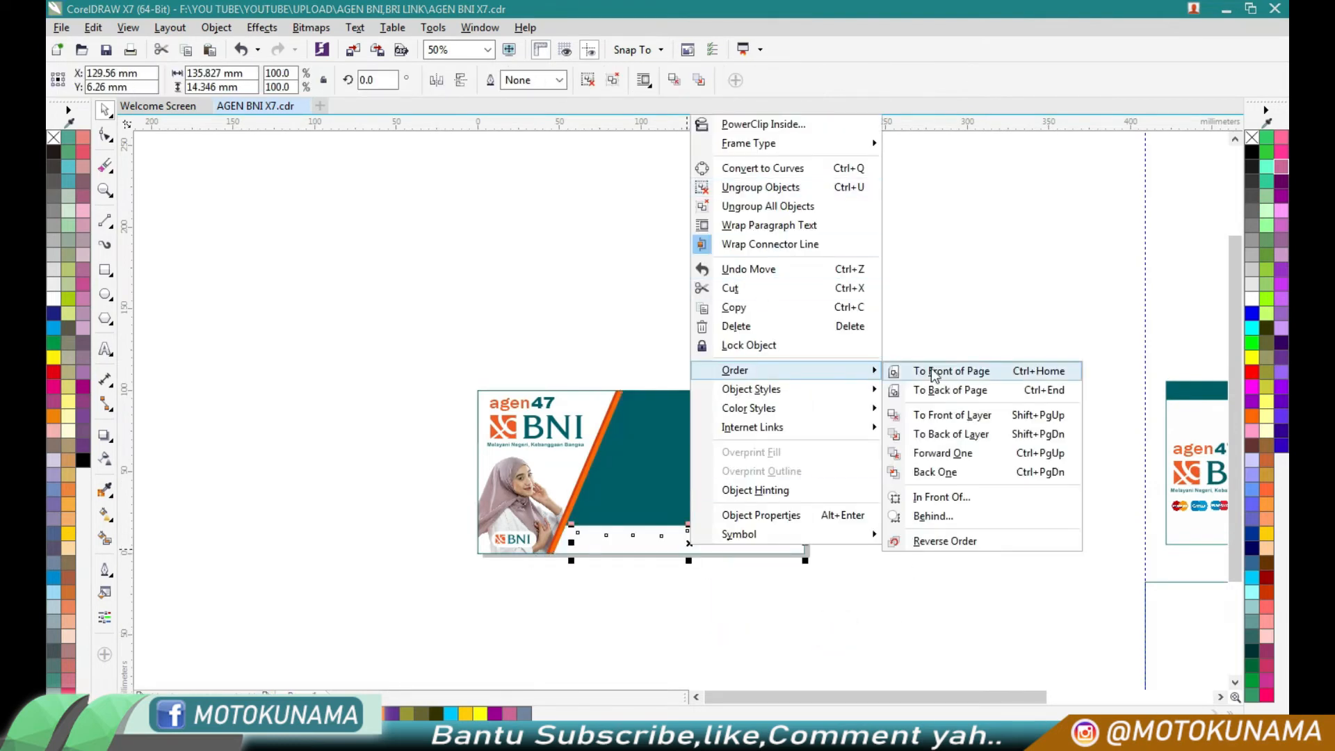
{"action": "left_click", "coordinate": [935, 389]}
- Examine the logo row on the white strip up close
{"action": "scroll", "coordinate": [621, 555], "scroll_direction": "up", "scroll_amount": 4}
{"action": "scroll", "coordinate": [712, 492], "scroll_direction": "down", "scroll_amount": 2}
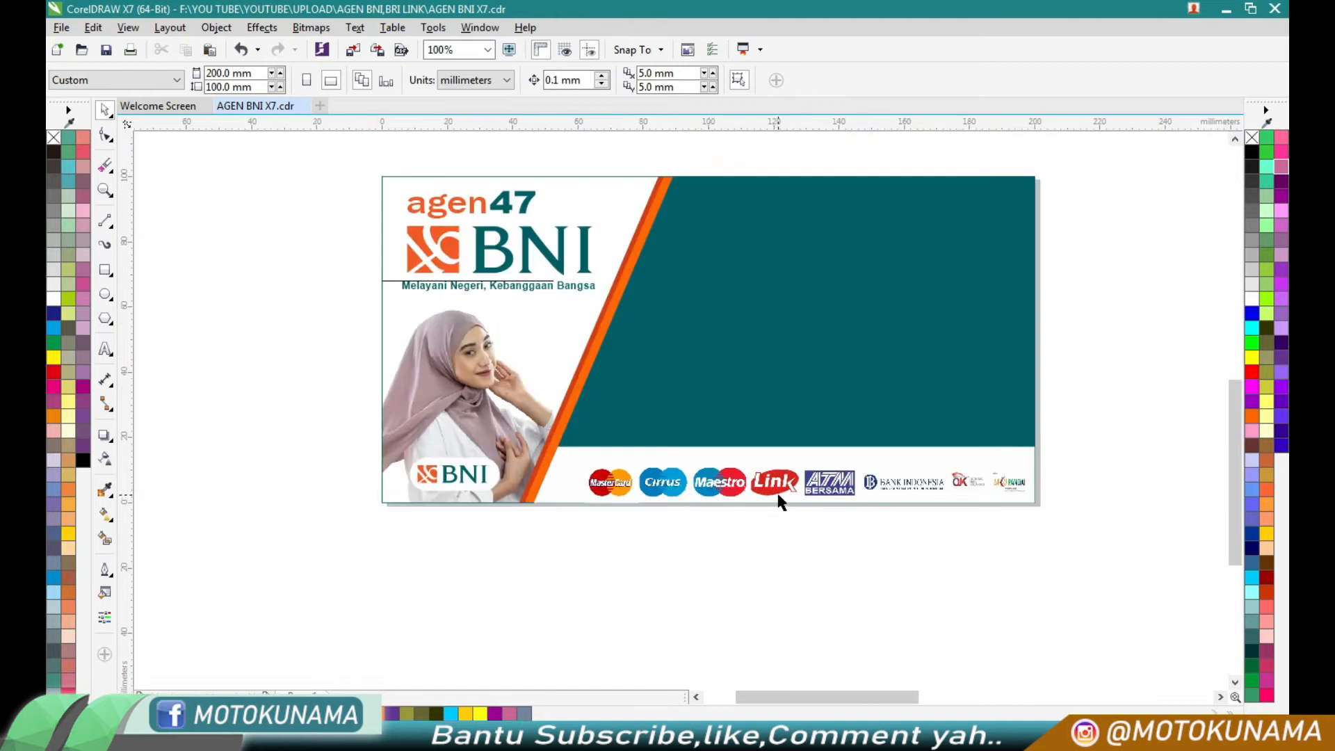
{"action": "left_click", "coordinate": [783, 498]}
{"action": "scroll", "coordinate": [783, 498], "scroll_direction": "up", "scroll_amount": 2}
{"action": "scroll", "coordinate": [759, 492], "scroll_direction": "down", "scroll_amount": 2}
{"action": "left_click", "coordinate": [764, 515]}
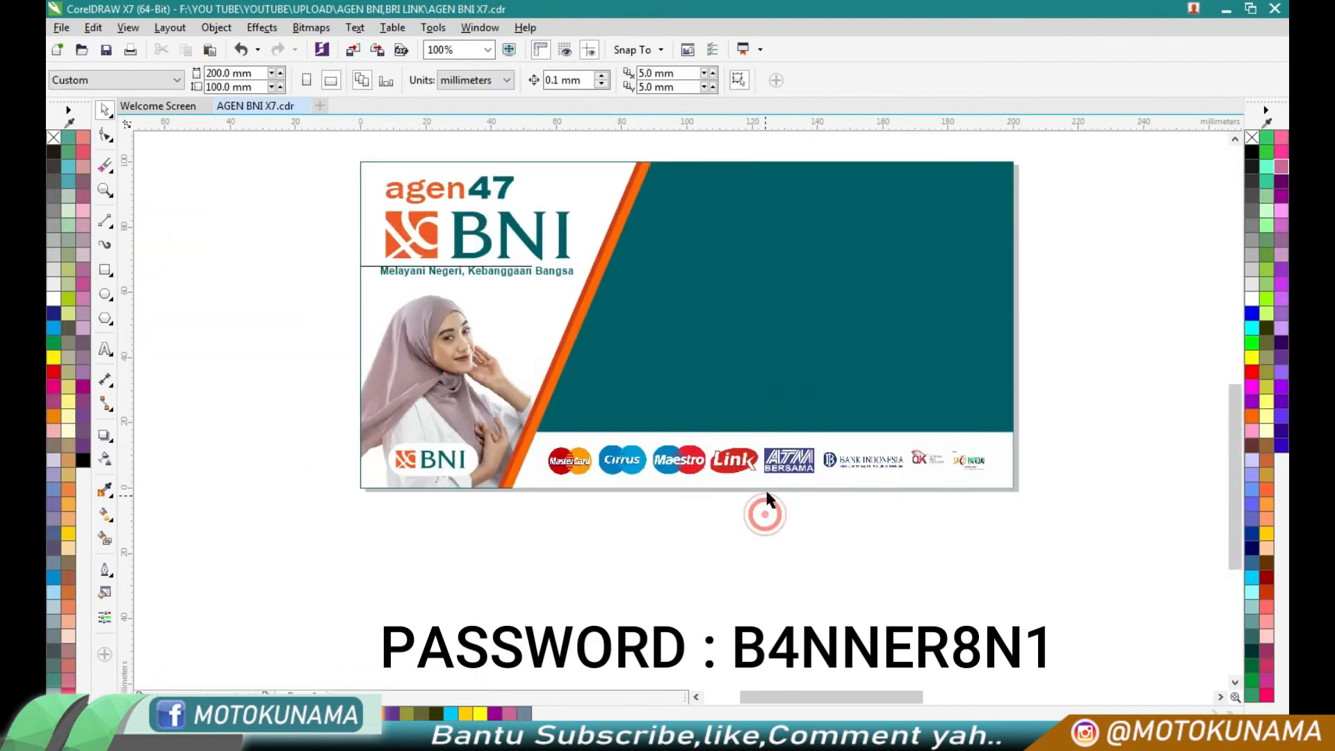
{"action": "scroll", "coordinate": [768, 472], "scroll_direction": "up", "scroll_amount": 2}
{"action": "scroll", "coordinate": [768, 471], "scroll_direction": "down", "scroll_amount": 1}
{"action": "scroll", "coordinate": [1170, 455], "scroll_direction": "up", "scroll_amount": 2}
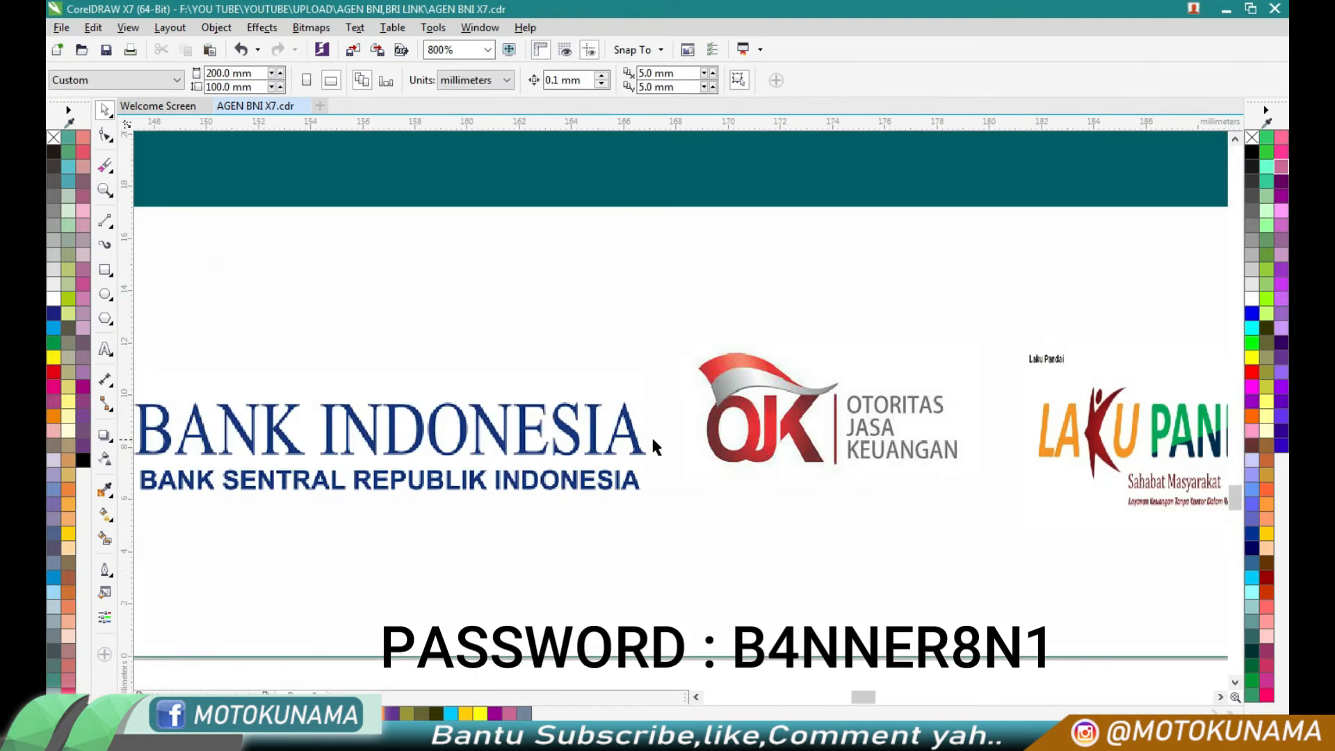
{"action": "scroll", "coordinate": [651, 435], "scroll_direction": "down", "scroll_amount": 3}
{"action": "scroll", "coordinate": [819, 485], "scroll_direction": "down", "scroll_amount": 2}
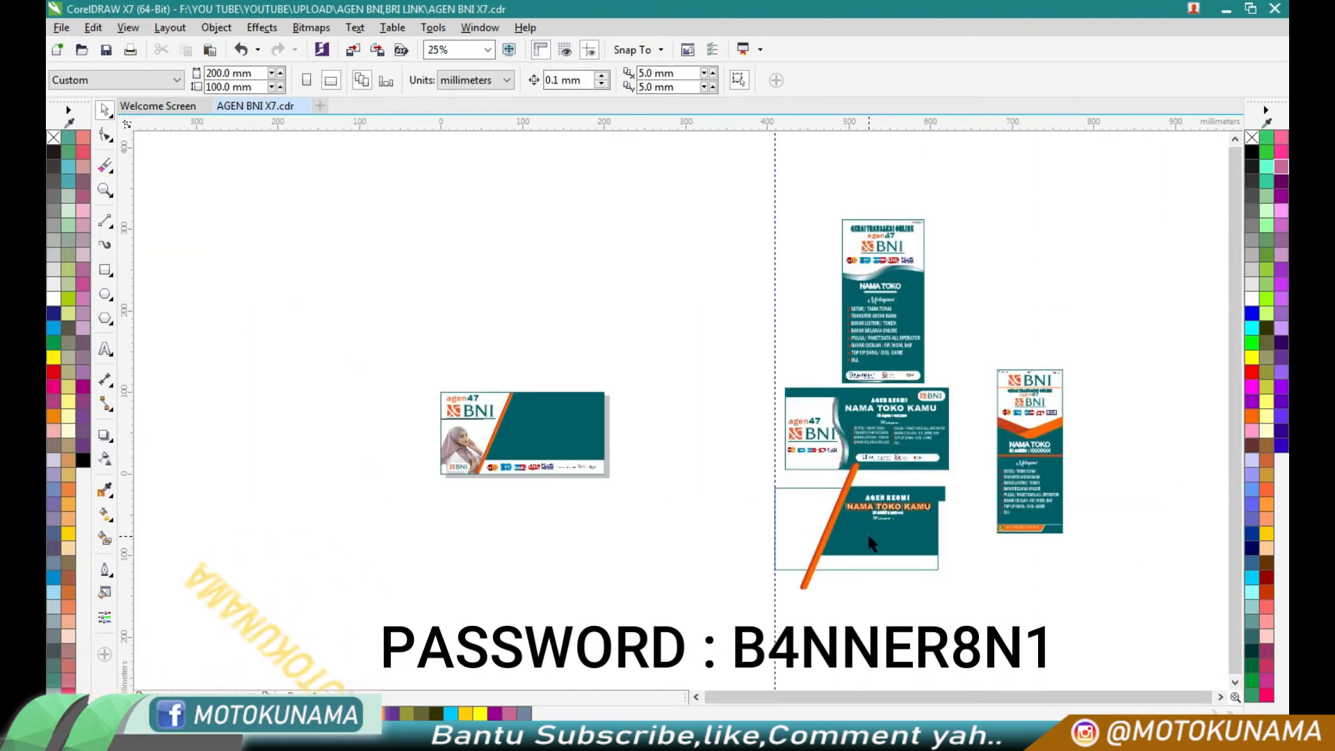
- Move the AGEN RESMI title from the spare template onto the upper part of the banner's teal area
{"action": "scroll", "coordinate": [873, 543], "scroll_direction": "up", "scroll_amount": 2}
{"action": "scroll", "coordinate": [873, 542], "scroll_direction": "down", "scroll_amount": 2}
{"action": "left_click", "coordinate": [875, 581]}
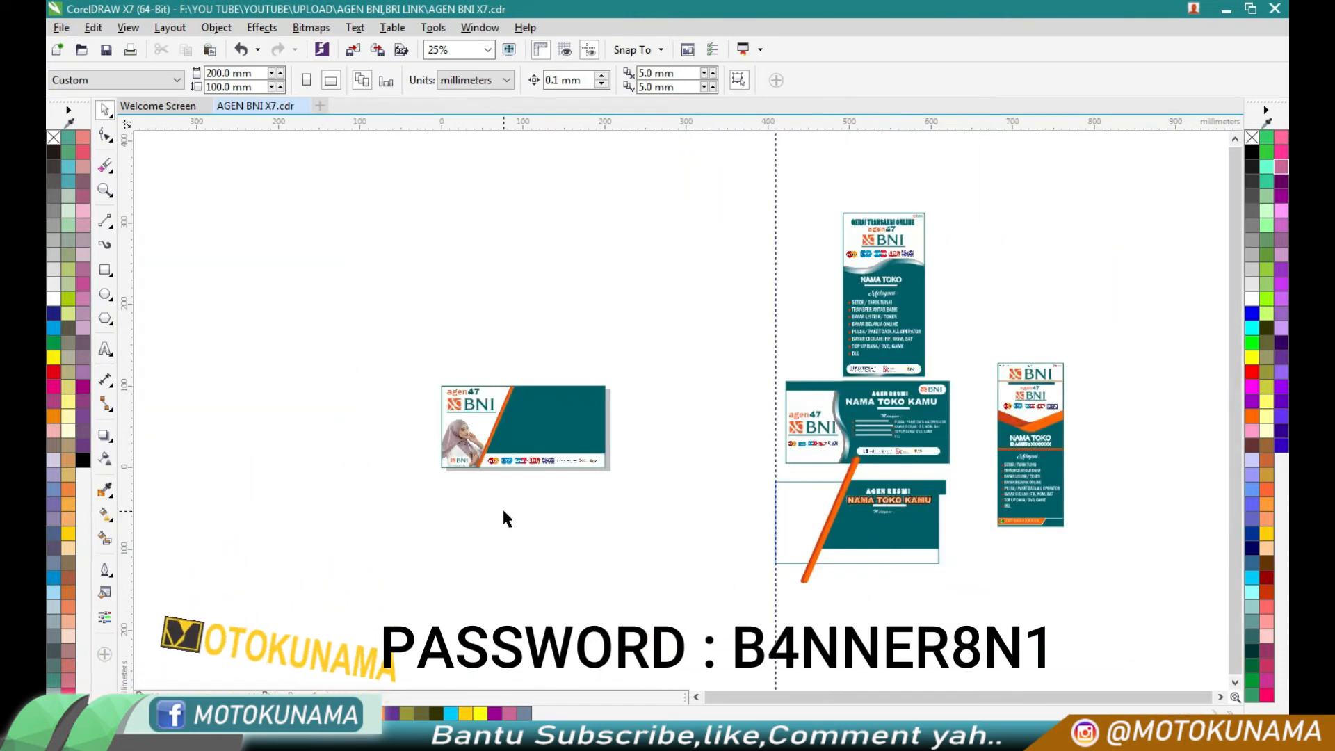
{"action": "left_click", "coordinate": [866, 536]}
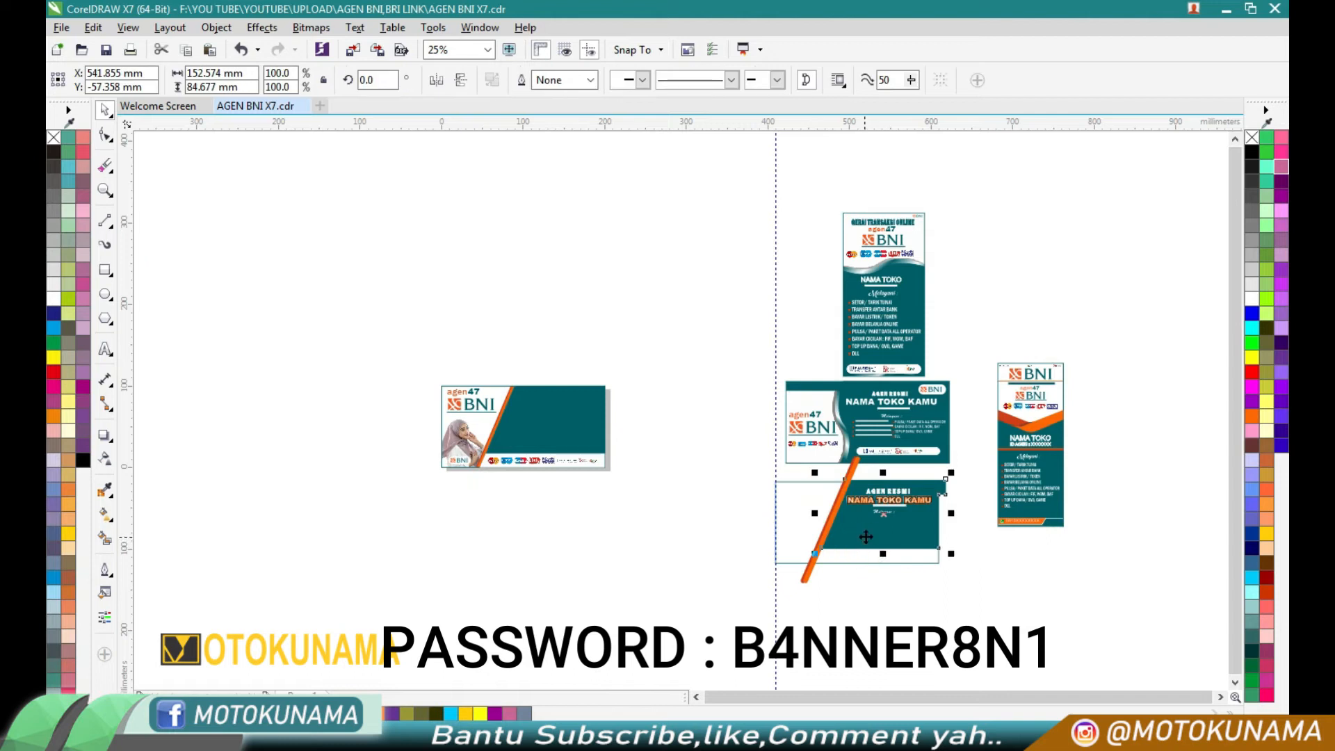
{"action": "scroll", "coordinate": [884, 513], "scroll_direction": "up", "scroll_amount": 2}
{"action": "scroll", "coordinate": [886, 509], "scroll_direction": "down", "scroll_amount": 1}
{"action": "left_click_drag", "start_coordinate": [894, 474], "coordinate": [230, 286]}
- Bring the AGEN RESMI title to the front of the page
{"action": "right_click", "coordinate": [230, 288]}
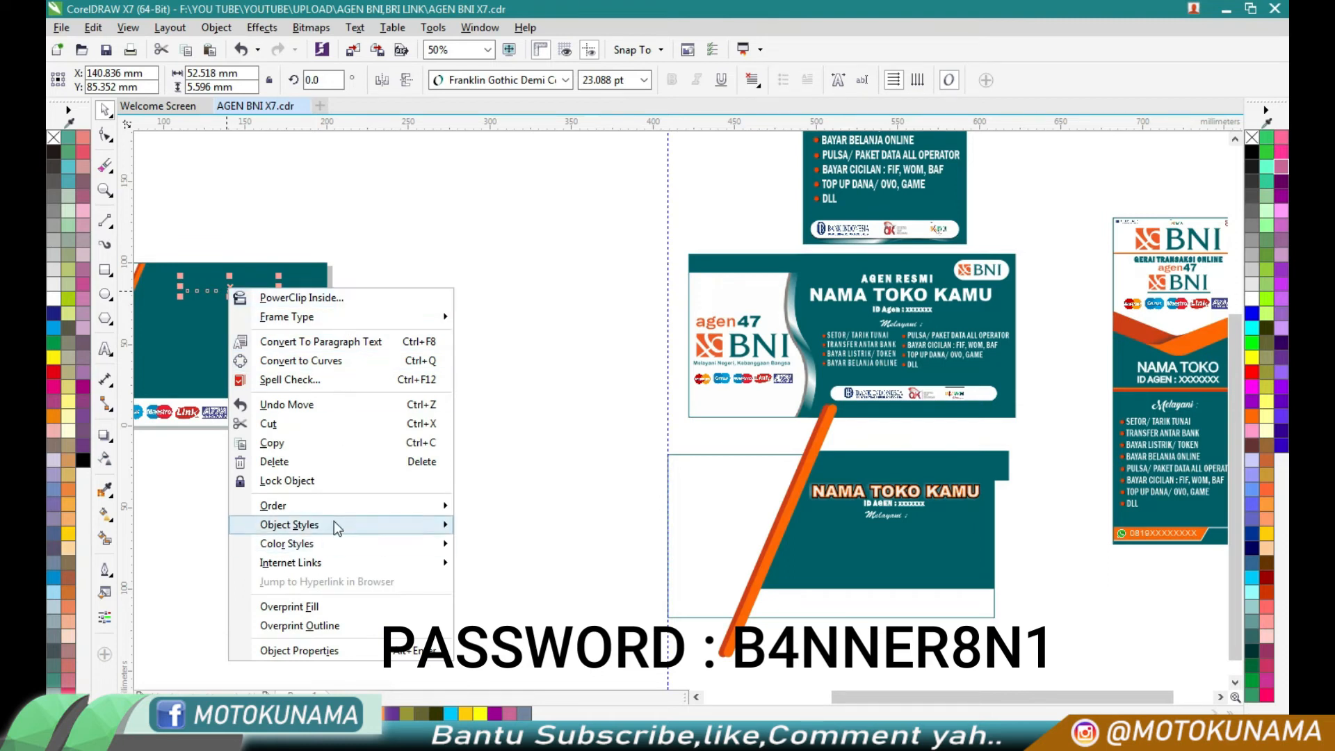
{"action": "left_click", "coordinate": [492, 508]}
{"action": "left_click", "coordinate": [528, 483]}
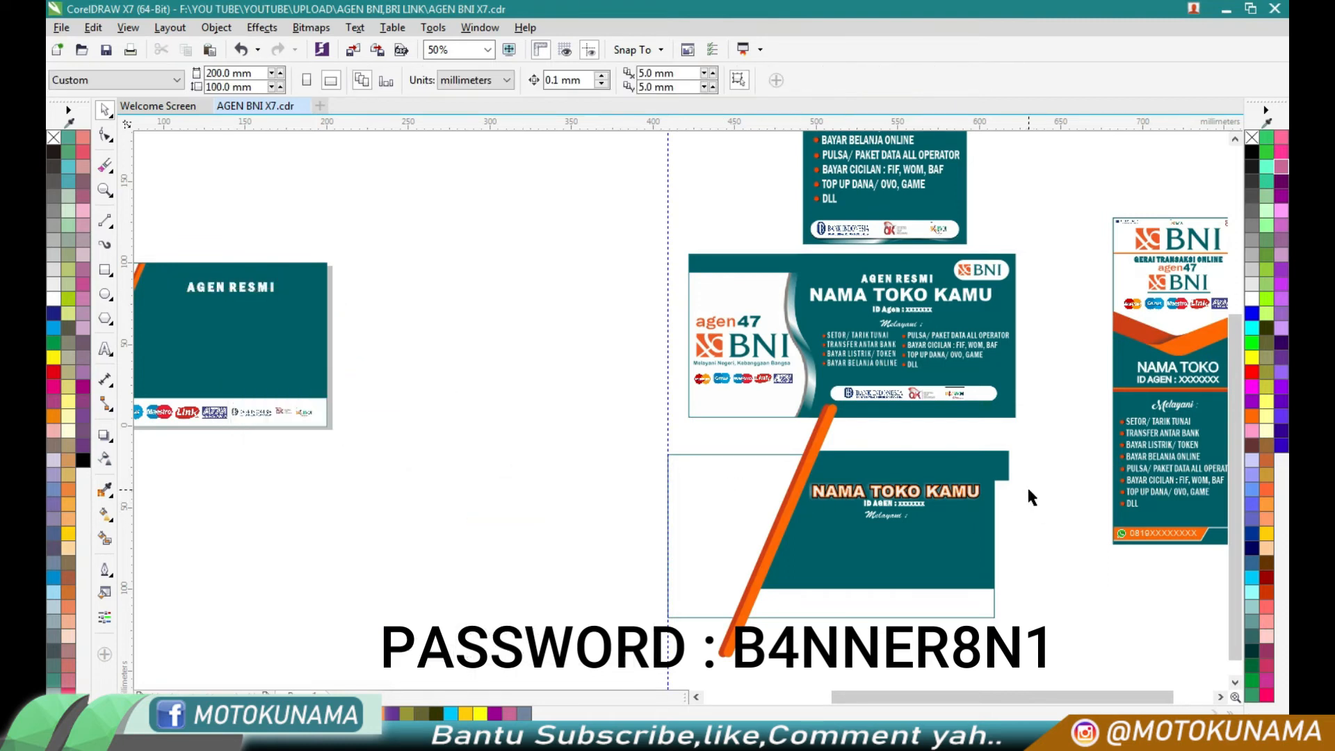
- Move the NAMA TOKO KAMU, ID AGEN and Melayani texts from the spare template onto the banner's teal area
{"action": "left_click_drag", "start_coordinate": [804, 531], "coordinate": [239, 315]}
- Try to bring the moved texts in front of the teal shape, and undo the order change
{"action": "right_click", "coordinate": [239, 315]}
{"action": "mouse_move", "coordinate": [292, 558]}
{"action": "left_click", "coordinate": [528, 557]}
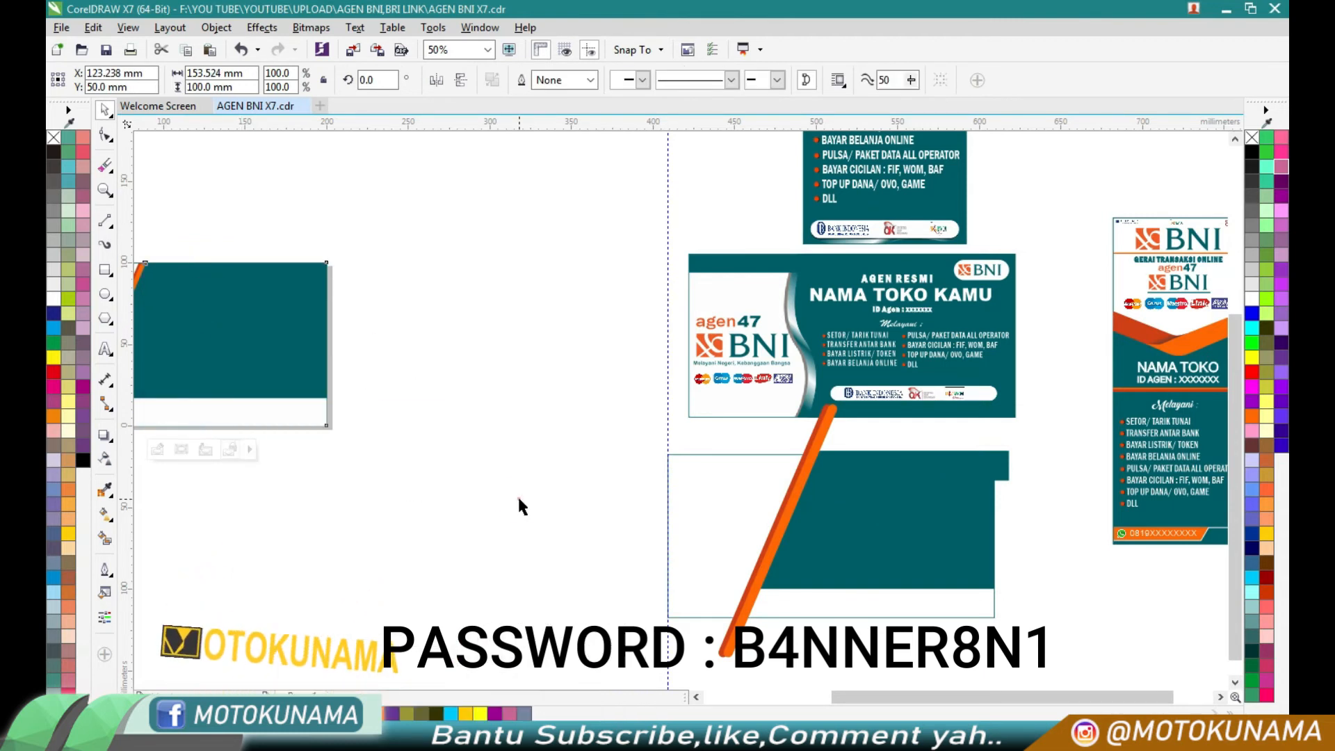
{"action": "right_click", "coordinate": [490, 419]}
{"action": "left_click", "coordinate": [536, 551]}
- Select the hidden ID AGEN line on the teal area and bring it to the front of the page
{"action": "scroll", "coordinate": [529, 529], "scroll_direction": "down", "scroll_amount": 1}
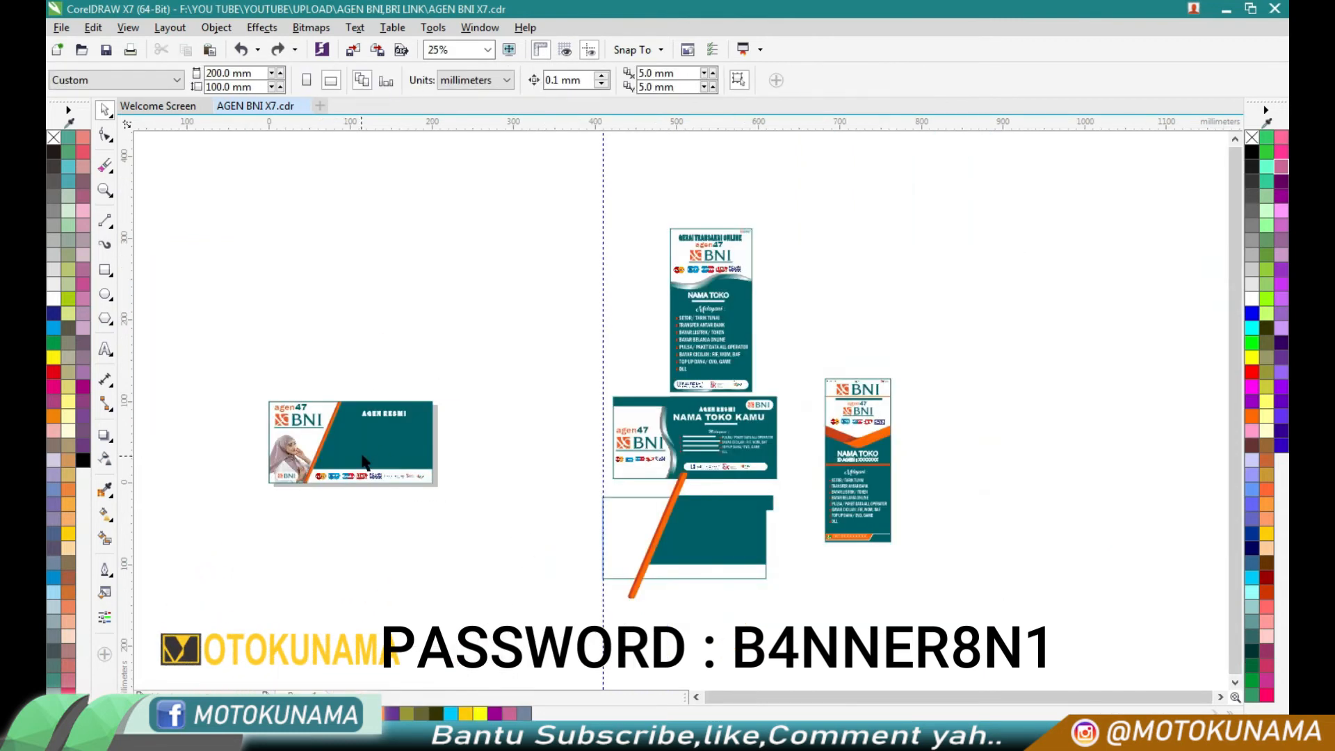
{"action": "scroll", "coordinate": [368, 419], "scroll_direction": "up", "scroll_amount": 1}
{"action": "left_click", "coordinate": [369, 423]}
{"action": "left_click", "coordinate": [371, 424], "text": "alt"}
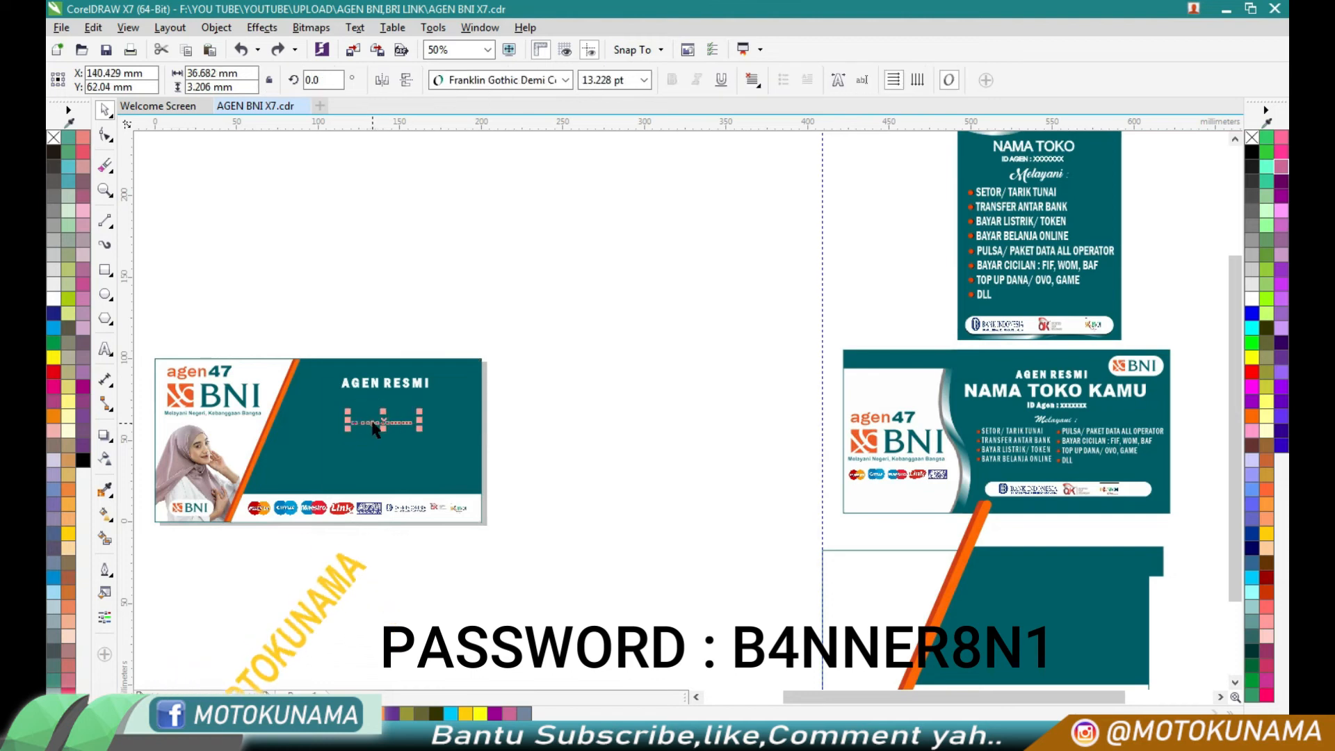
{"action": "right_click", "coordinate": [381, 418]}
{"action": "mouse_move", "coordinate": [552, 267]}
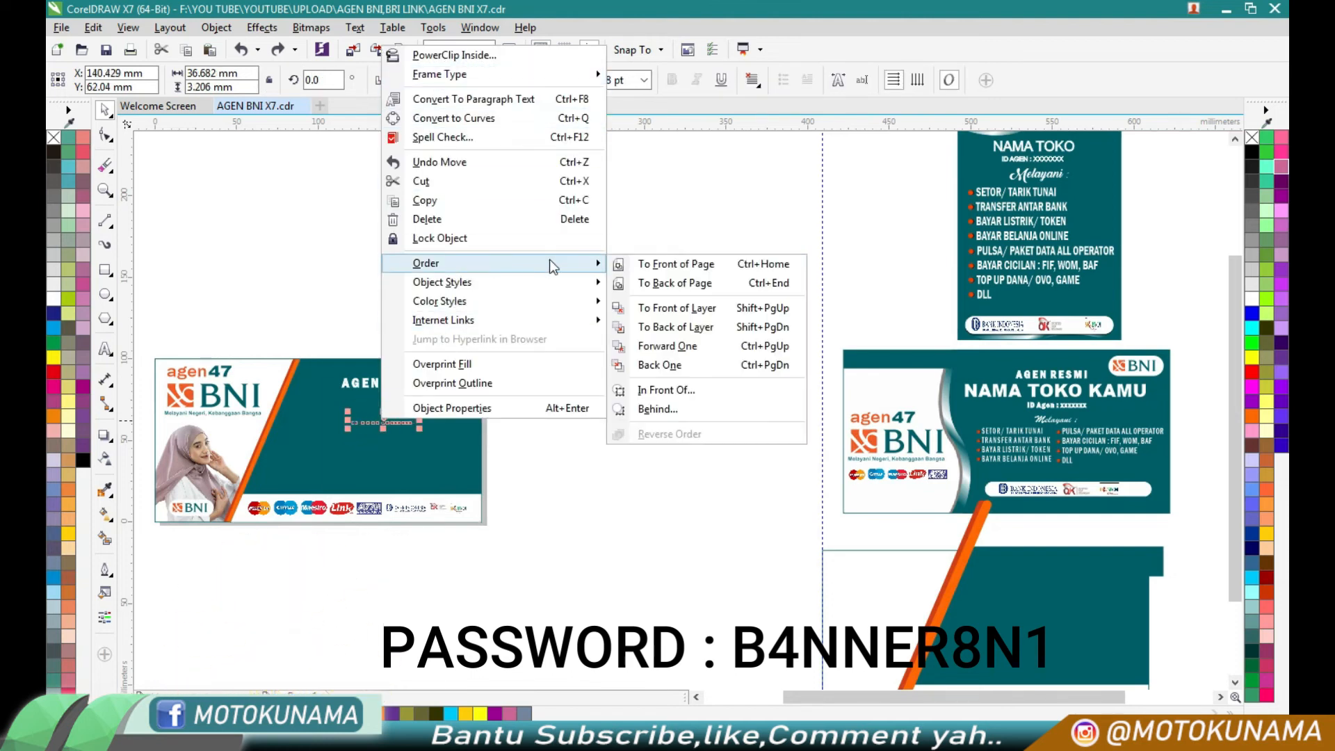
{"action": "left_click", "coordinate": [661, 265]}
{"action": "left_click", "coordinate": [638, 306]}
- Select the hidden NAMA TOKO KAMU text with its contour and bring it in front of the teal shape
{"action": "left_click", "coordinate": [404, 405]}
{"action": "left_click", "coordinate": [391, 412]}
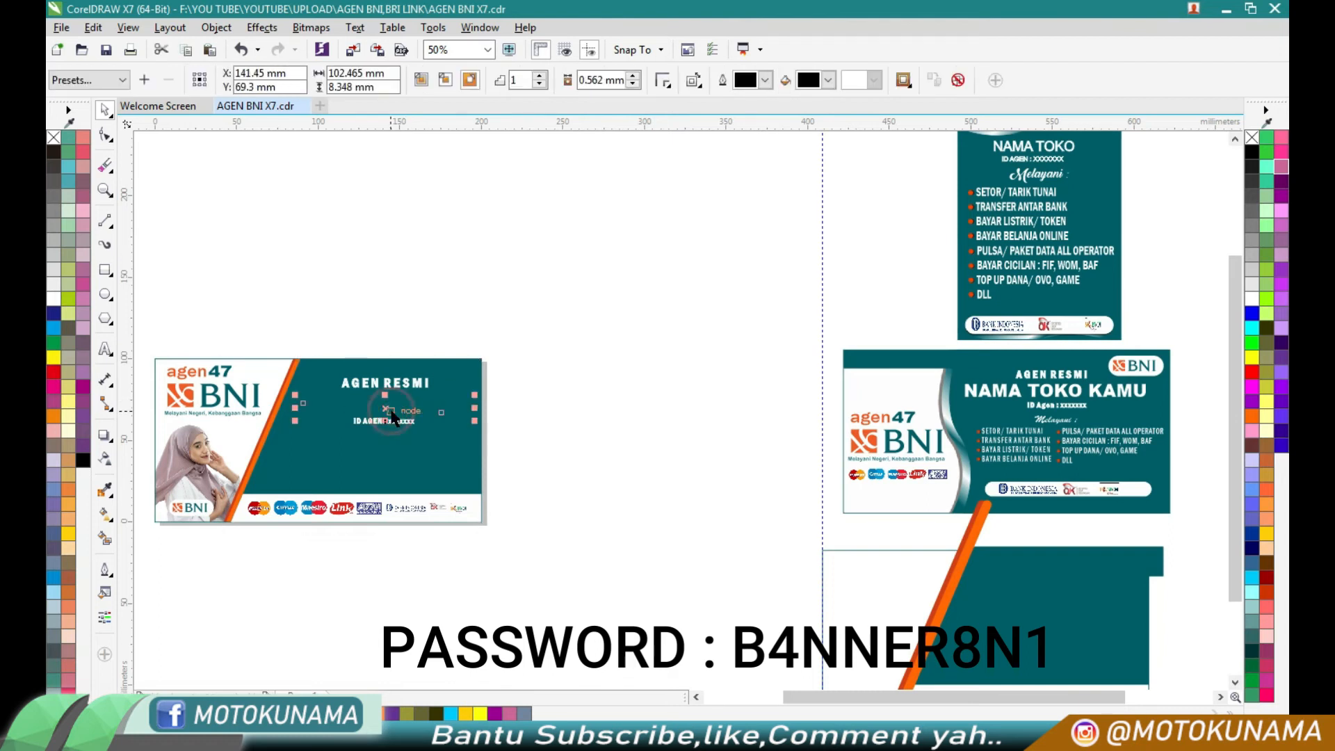
{"action": "right_click", "coordinate": [387, 409]}
{"action": "left_click", "coordinate": [661, 235]}
{"action": "left_click", "coordinate": [638, 289]}
- Move the NAMA TOKO KAMU text up directly beneath AGEN RESMI
{"action": "scroll", "coordinate": [319, 412], "scroll_direction": "up", "scroll_amount": 2}
{"action": "left_click_drag", "start_coordinate": [420, 407], "coordinate": [416, 384]}
{"action": "left_click", "coordinate": [700, 420]}
- Try to move the ID AGEN line up closer to the shop name, and undo the move
{"action": "scroll", "coordinate": [414, 452], "scroll_direction": "up", "scroll_amount": 1}
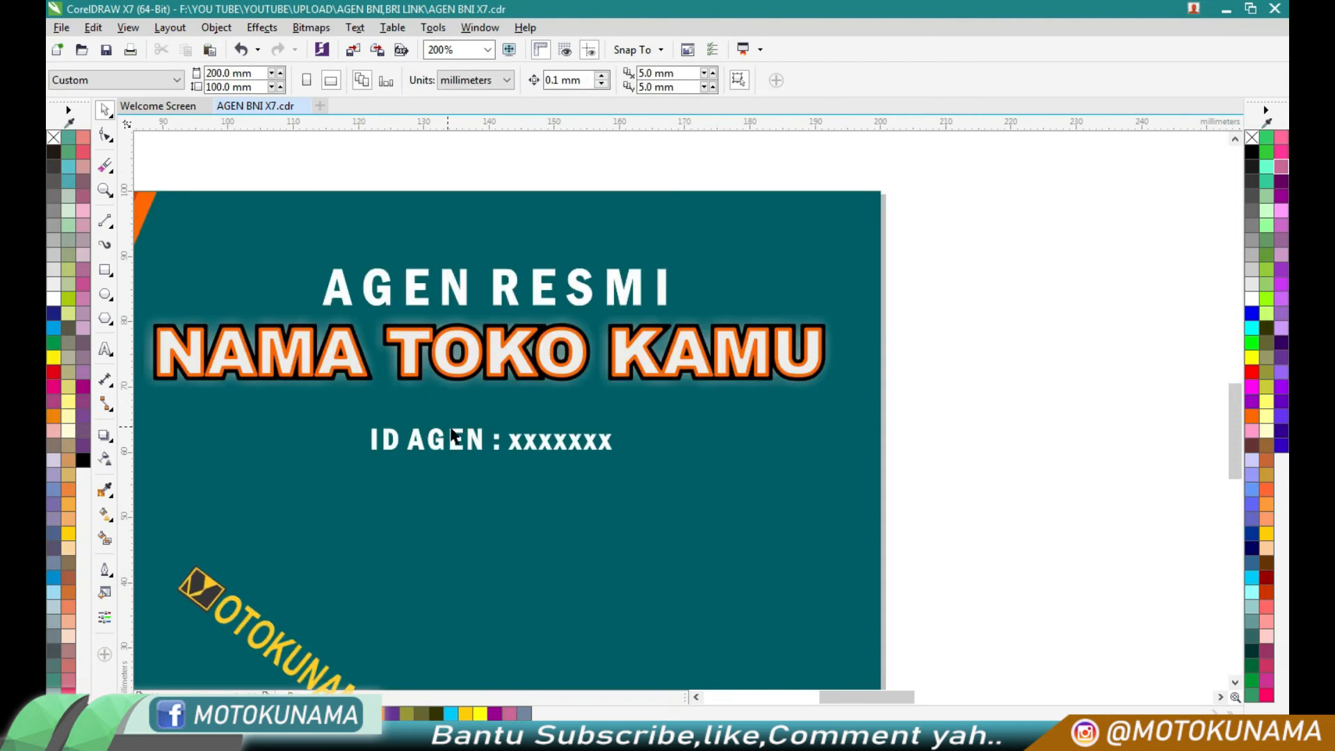
{"action": "left_click", "coordinate": [472, 428]}
{"action": "left_click_drag", "start_coordinate": [485, 419], "coordinate": [498, 399]}
{"action": "right_click", "coordinate": [1046, 314]}
{"action": "left_click", "coordinate": [1102, 453]}
{"action": "left_click", "coordinate": [995, 419]}
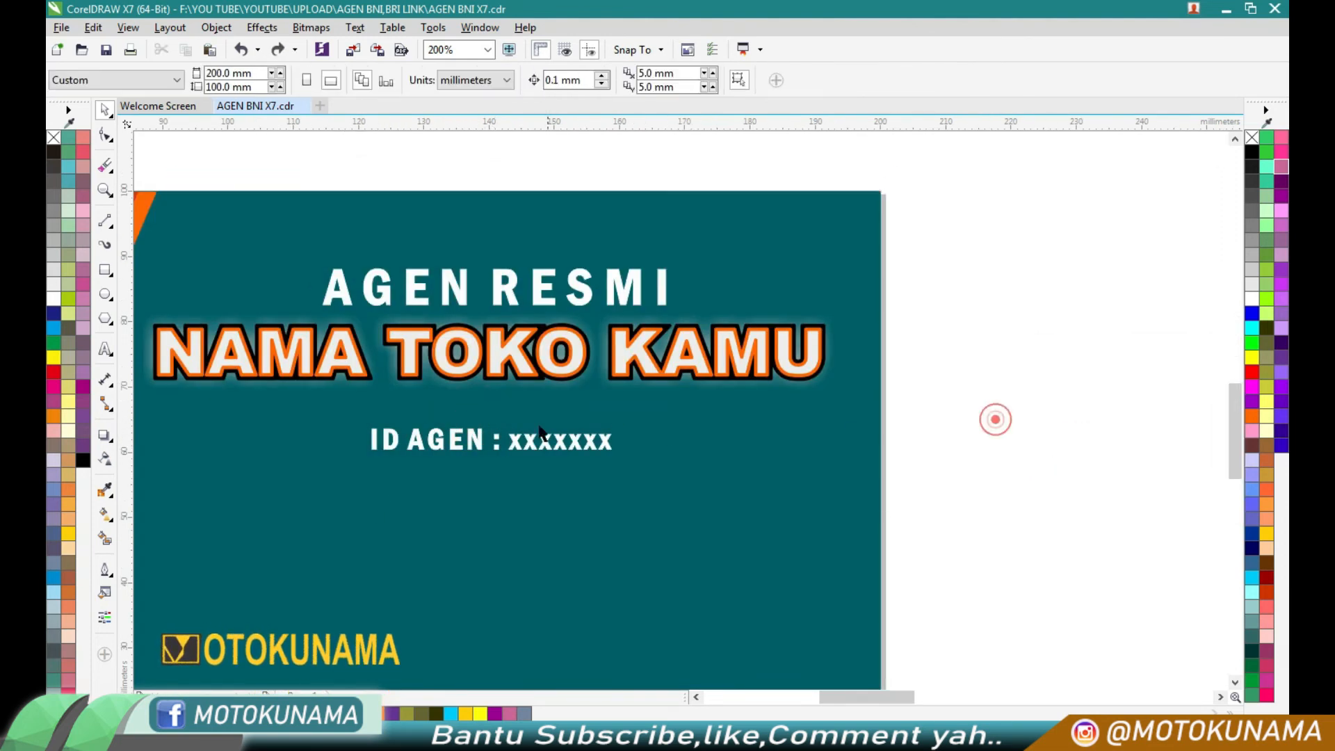
- Move the ID AGEN line up just below NAMA TOKO KAMU, to a vertical position of about 66.3 mm
{"action": "left_click_drag", "start_coordinate": [521, 446], "coordinate": [513, 413]}
{"action": "scroll", "coordinate": [513, 413], "scroll_direction": "down", "scroll_amount": 3}
{"action": "scroll", "coordinate": [745, 490], "scroll_direction": "down", "scroll_amount": 2}
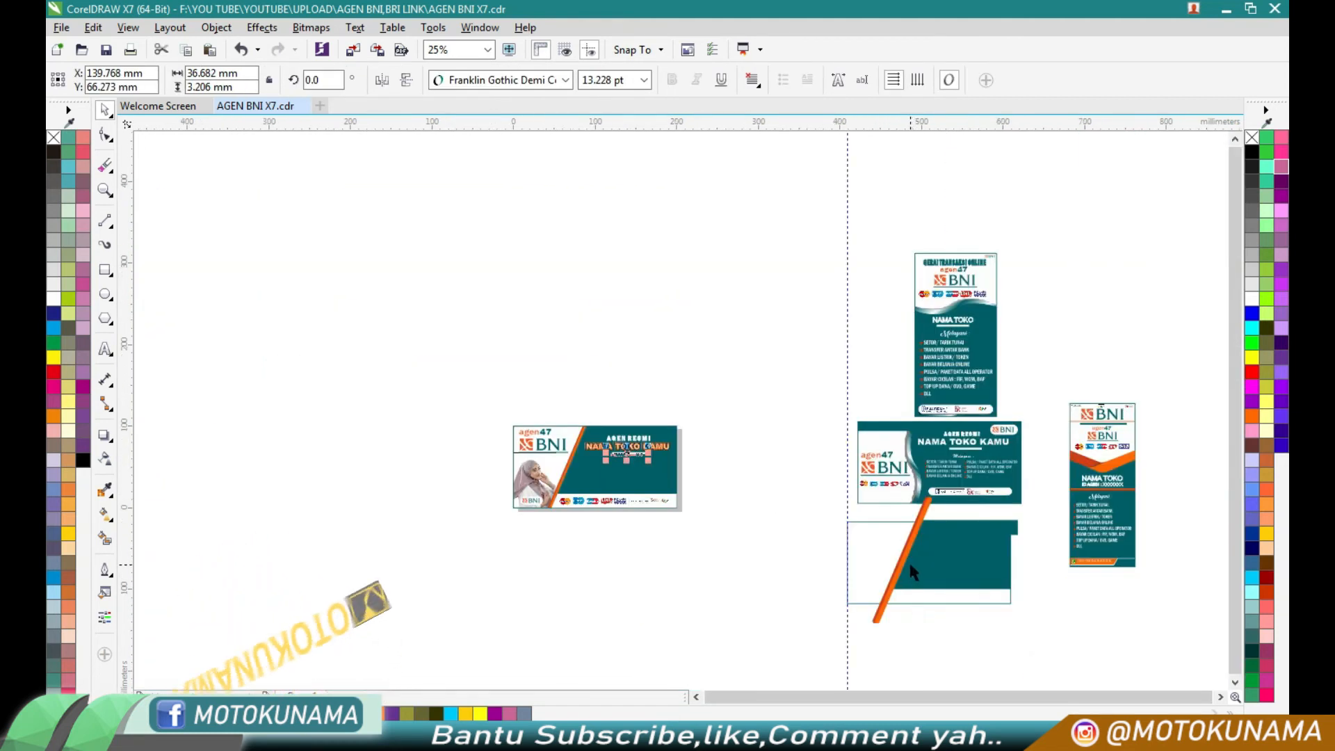
{"action": "scroll", "coordinate": [904, 577], "scroll_direction": "down", "scroll_amount": 2}
{"action": "left_click", "coordinate": [706, 570]}
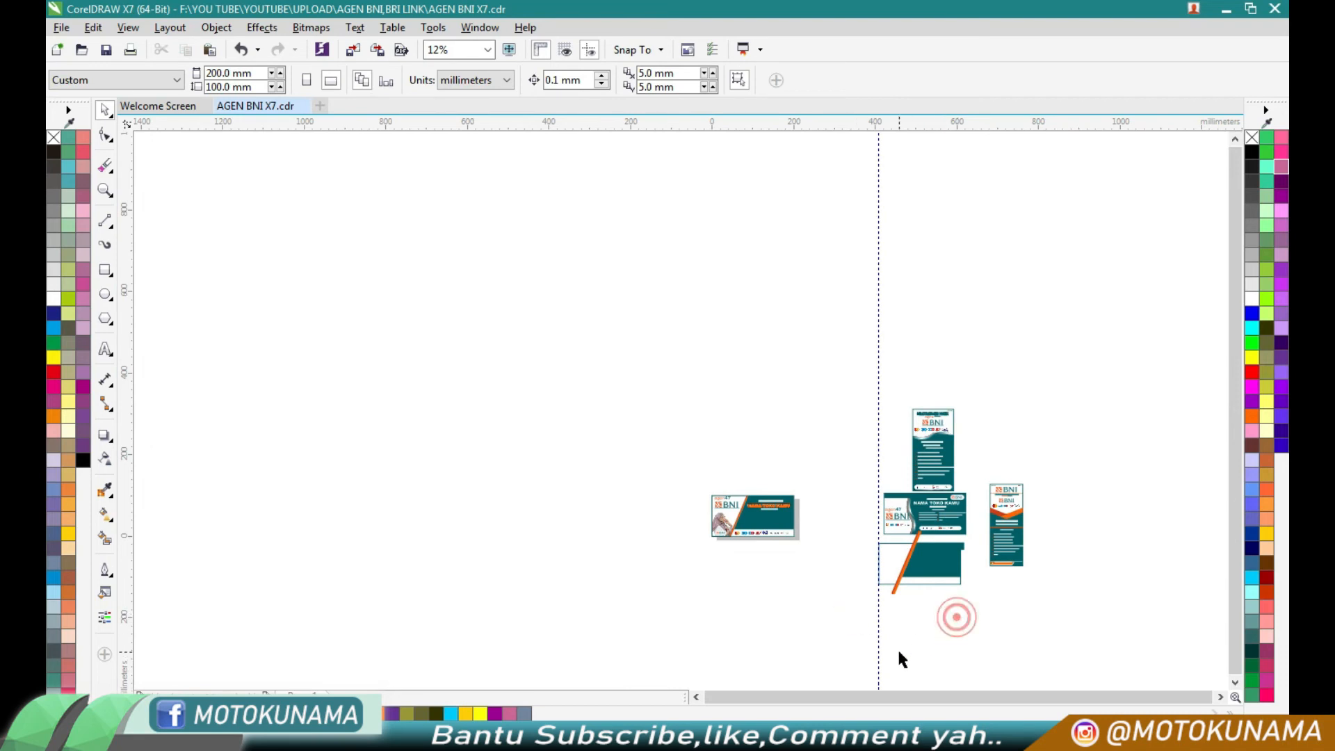
{"action": "scroll", "coordinate": [831, 598], "scroll_direction": "up", "scroll_amount": 4}
{"action": "scroll", "coordinate": [820, 518], "scroll_direction": "down", "scroll_amount": 2}
{"action": "right_click", "coordinate": [805, 518]}
{"action": "left_click", "coordinate": [849, 632]}
{"action": "right_click", "coordinate": [374, 299]}
{"action": "left_click", "coordinate": [428, 491]}
- Move the two-column service list from the finished horizontal reference banner onto the teal area below the ID AGEN line
{"action": "left_click", "coordinate": [986, 475]}
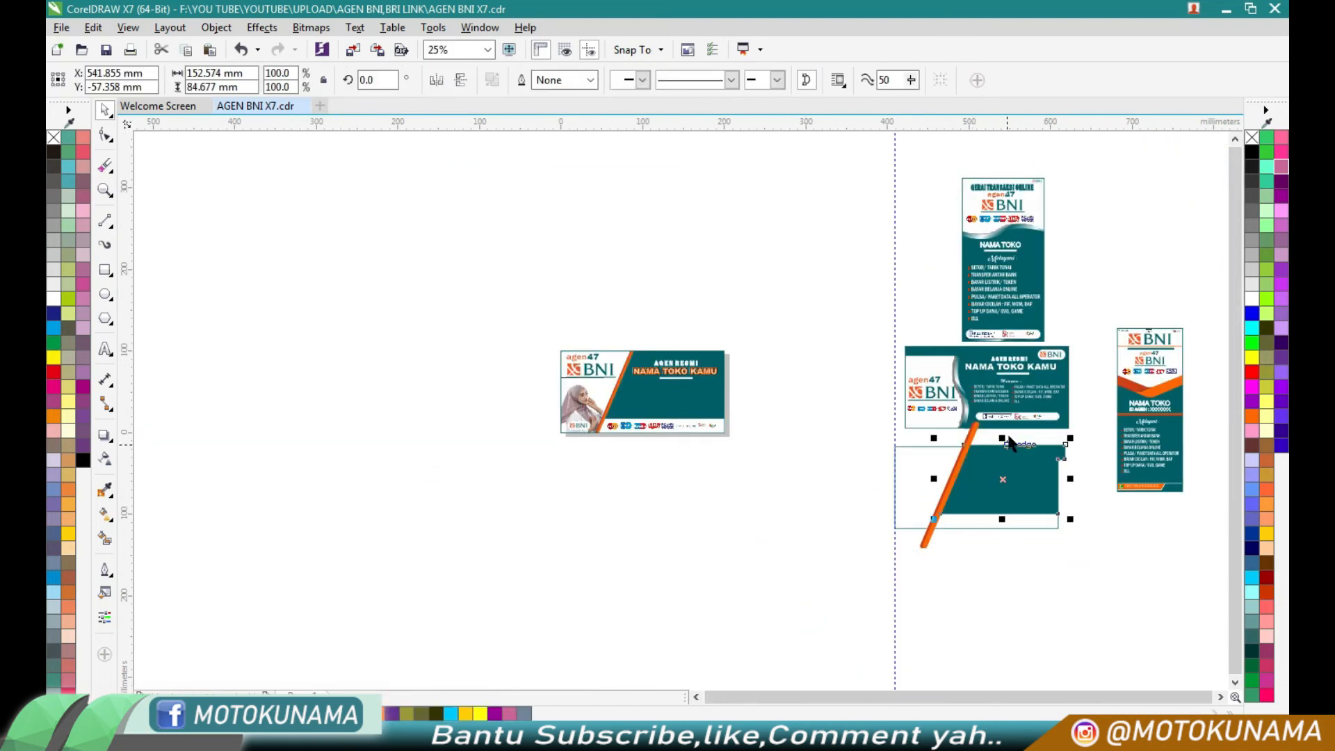
{"action": "left_click", "coordinate": [1003, 403]}
{"action": "left_click", "coordinate": [989, 402]}
{"action": "left_click_drag", "start_coordinate": [745, 437], "coordinate": [640, 403]}
{"action": "left_click", "coordinate": [706, 470]}
- Try to bring the moved service list in front of the teal shape
{"action": "left_click", "coordinate": [665, 400]}
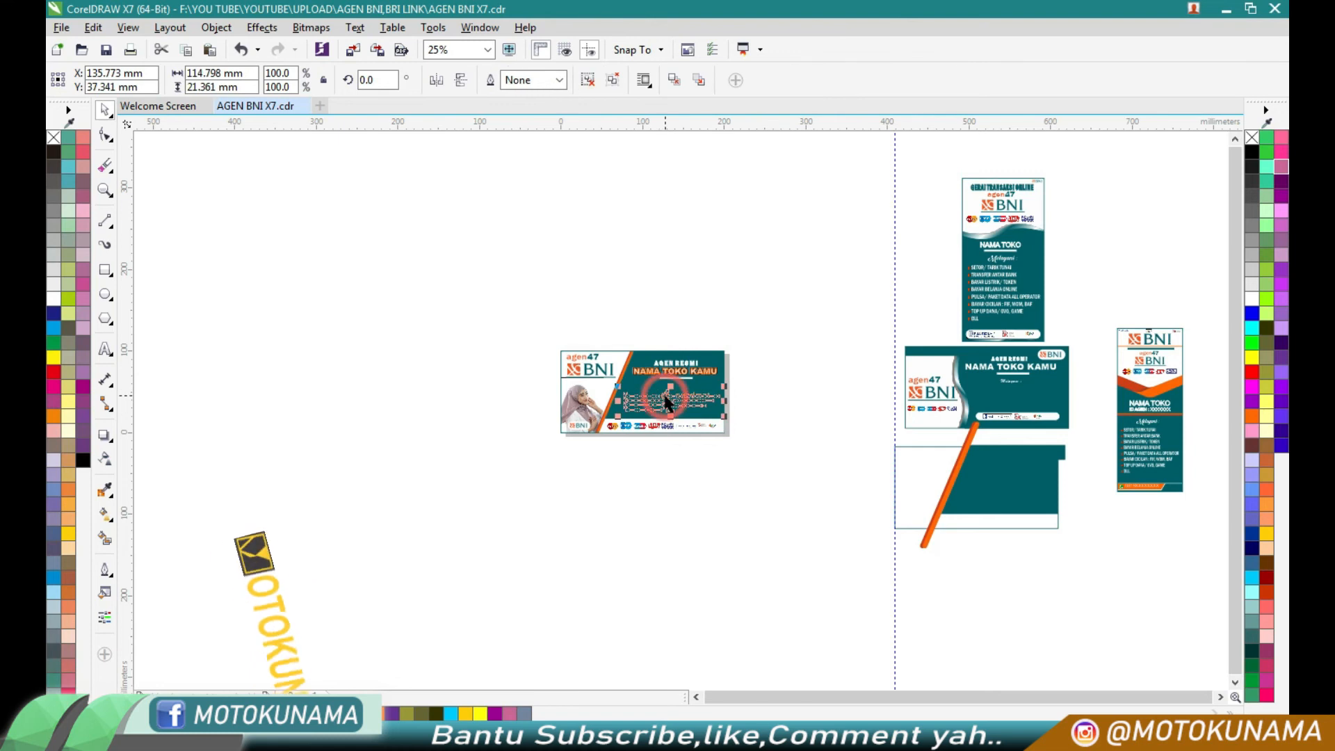
{"action": "right_click", "coordinate": [665, 400]}
{"action": "mouse_move", "coordinate": [745, 560]}
{"action": "left_click", "coordinate": [913, 560]}
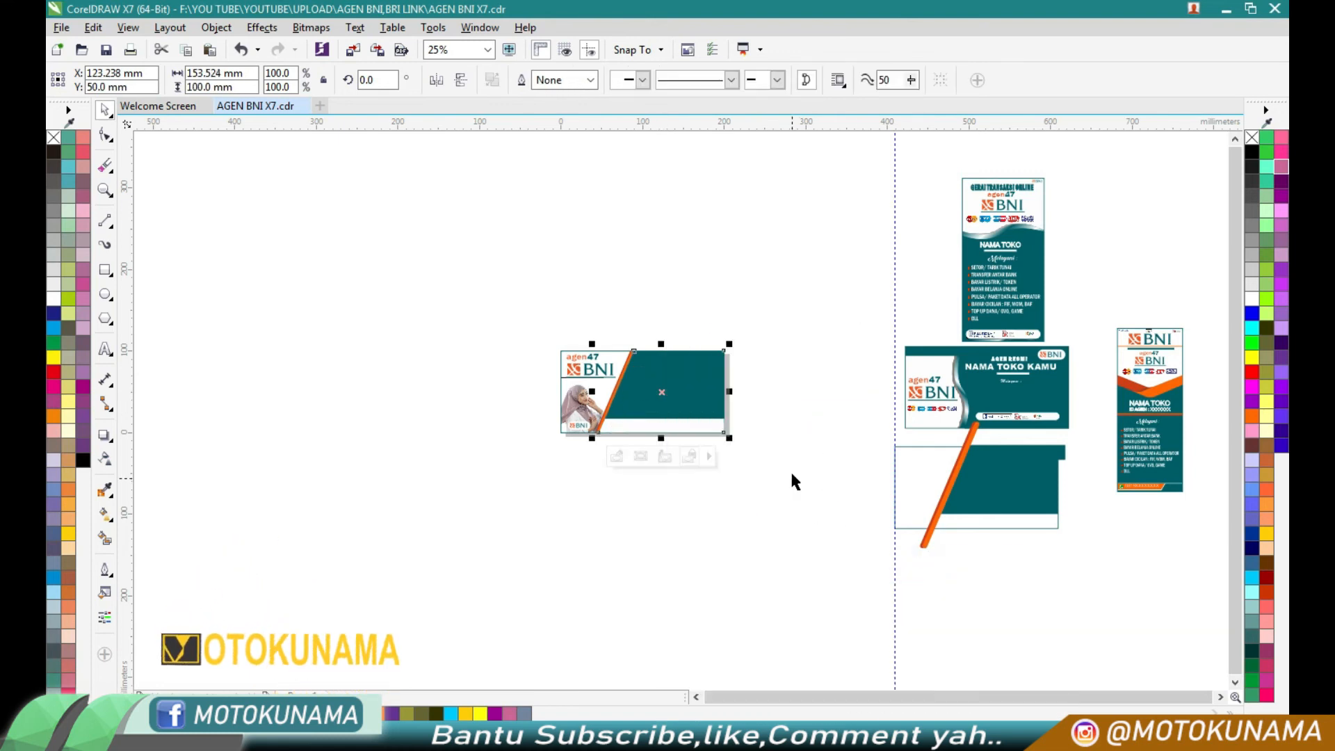